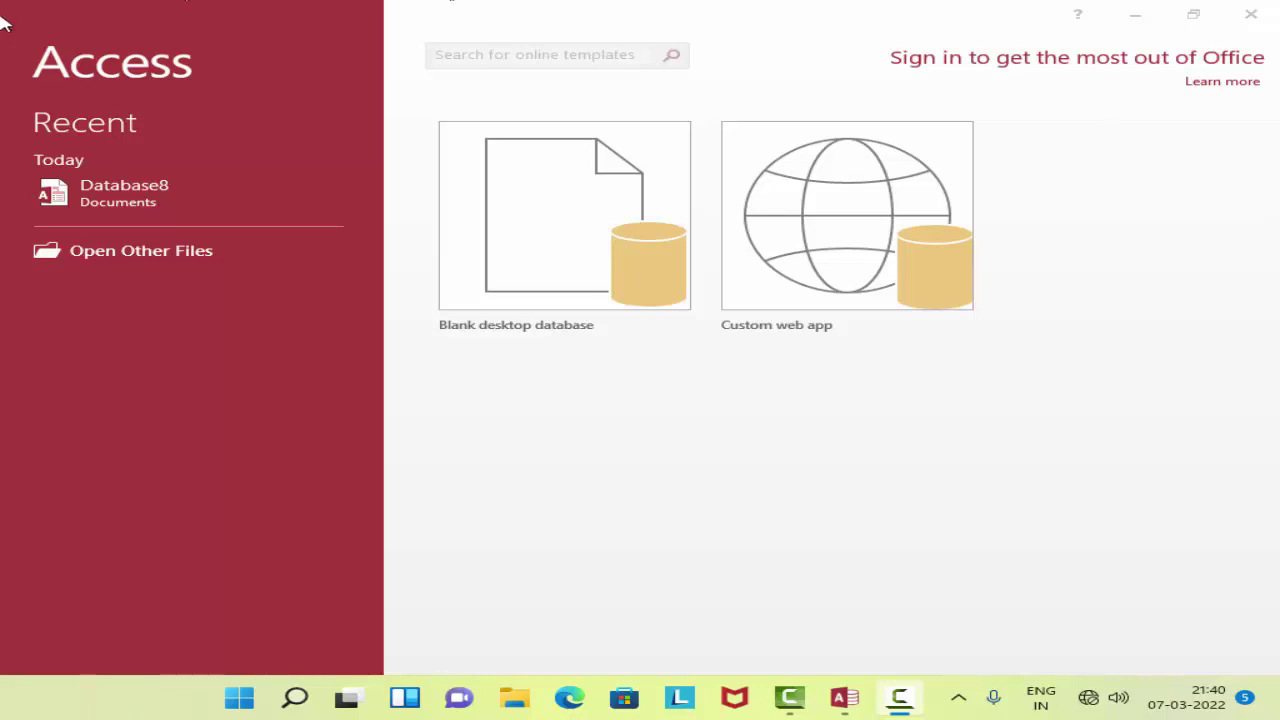
Step: Open Database8 from the recent list and enable its content
click(113, 201)
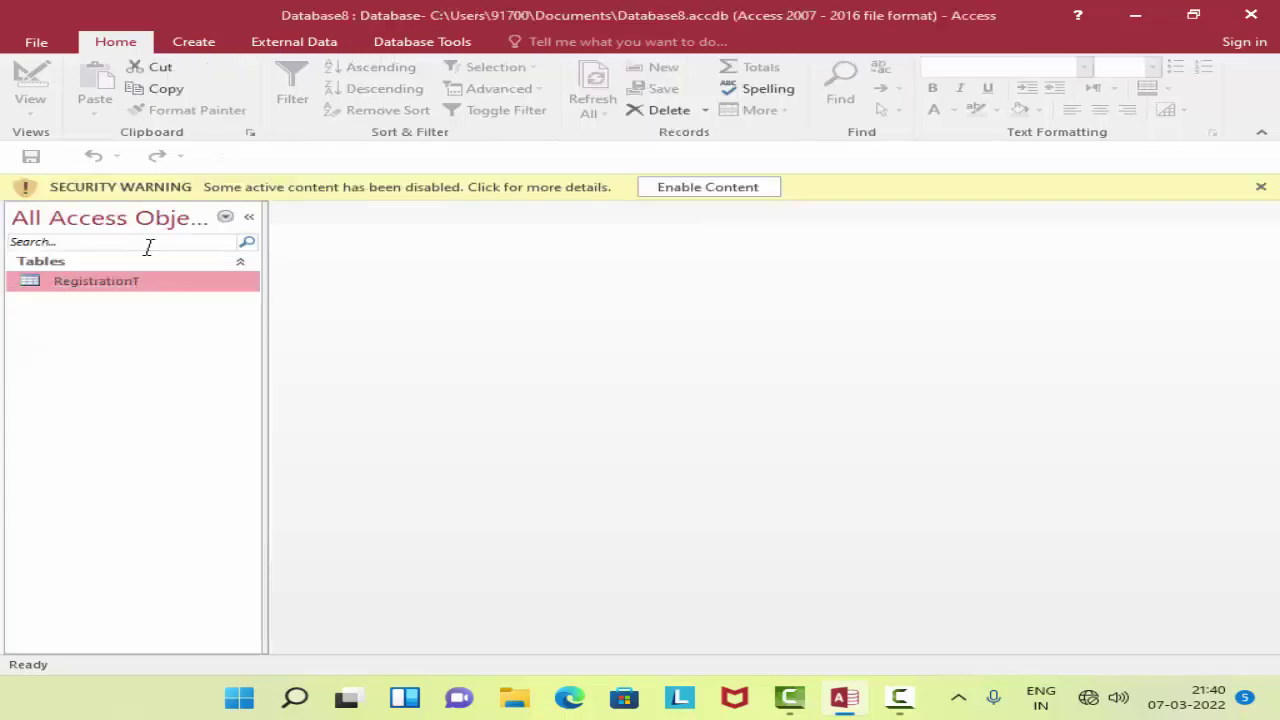
click(749, 190)
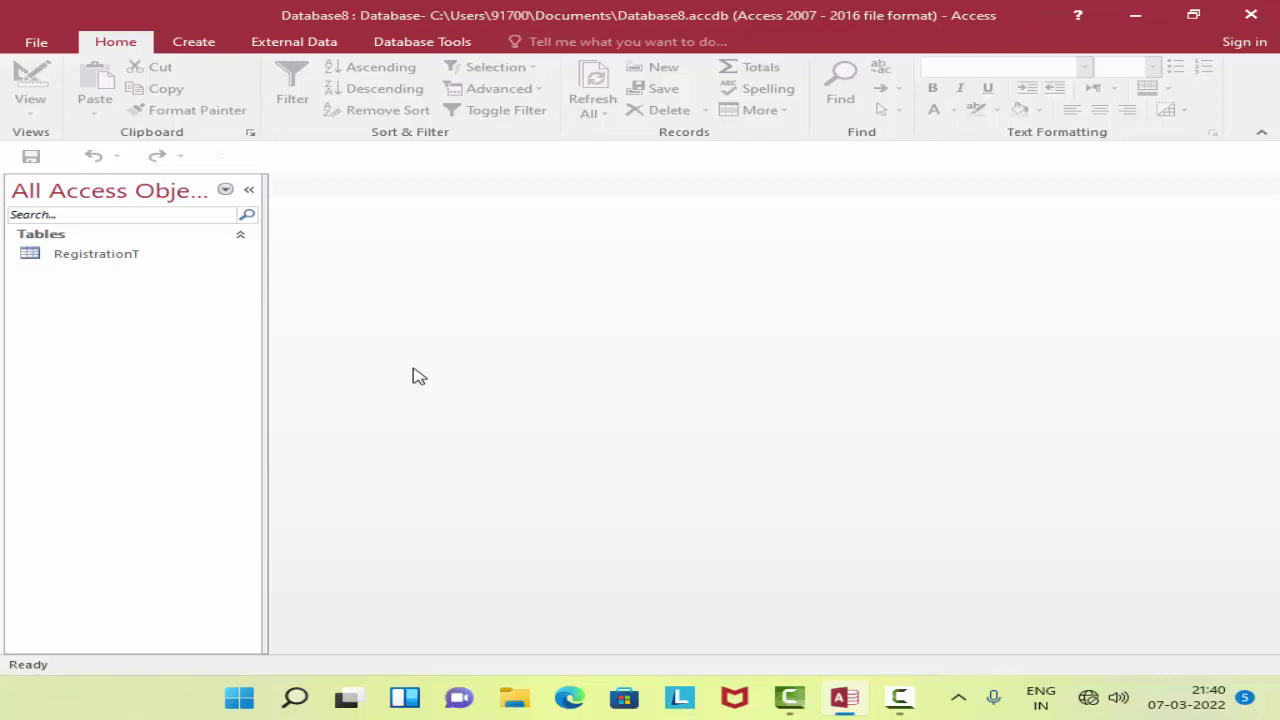
Step: Open RegistrationT, widen the Name of Student, Father's name and Mother's Name columns, and save
double_click(57, 263)
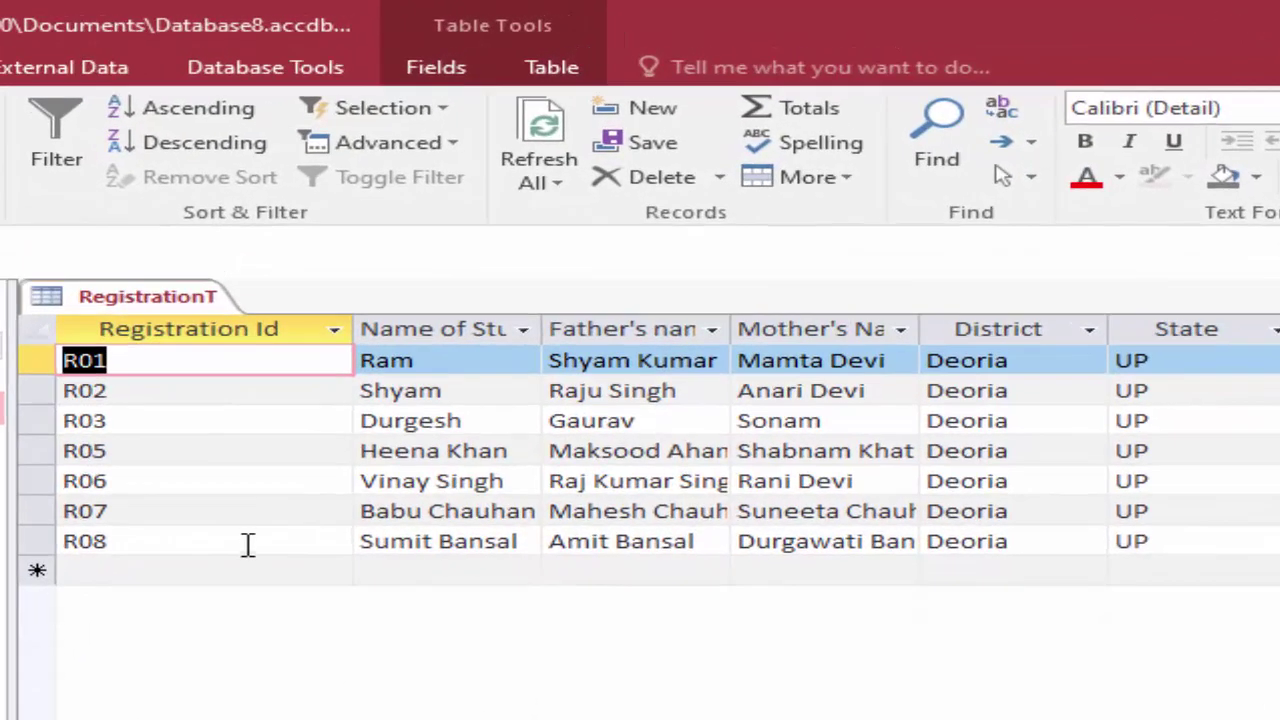
drag(541, 333, 601, 333)
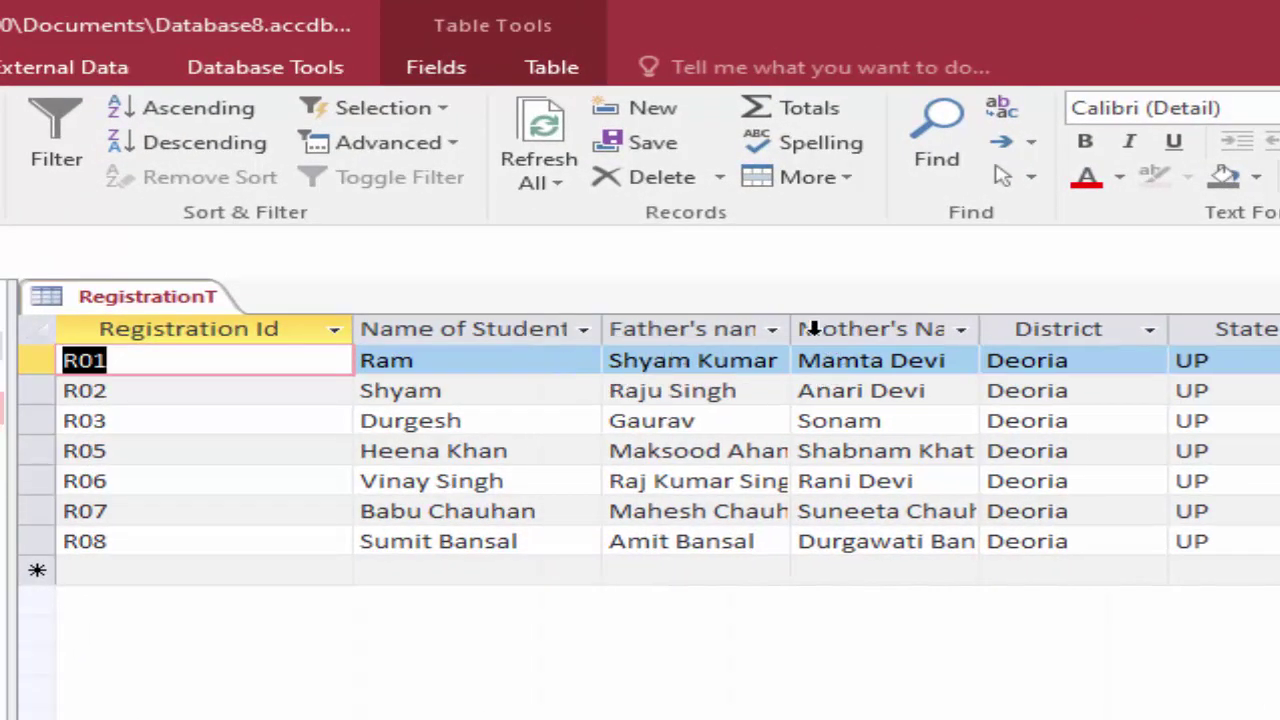
drag(791, 330, 856, 330)
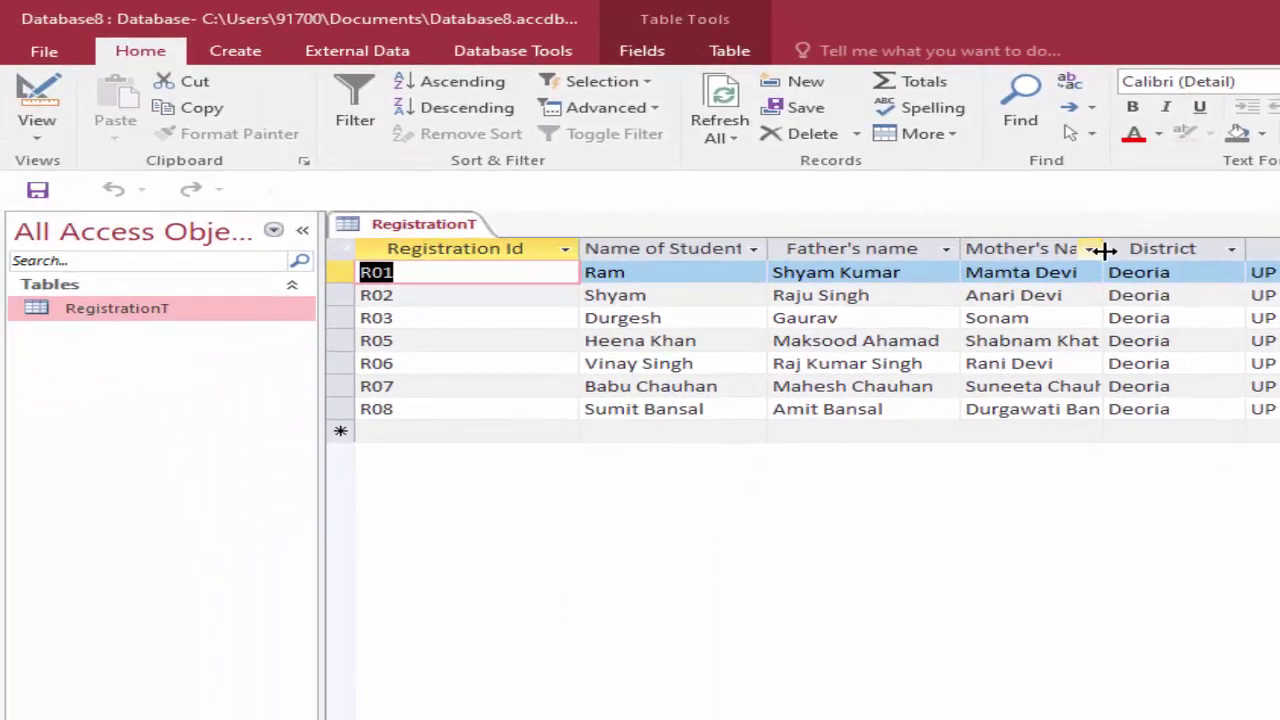
drag(1104, 251, 1146, 251)
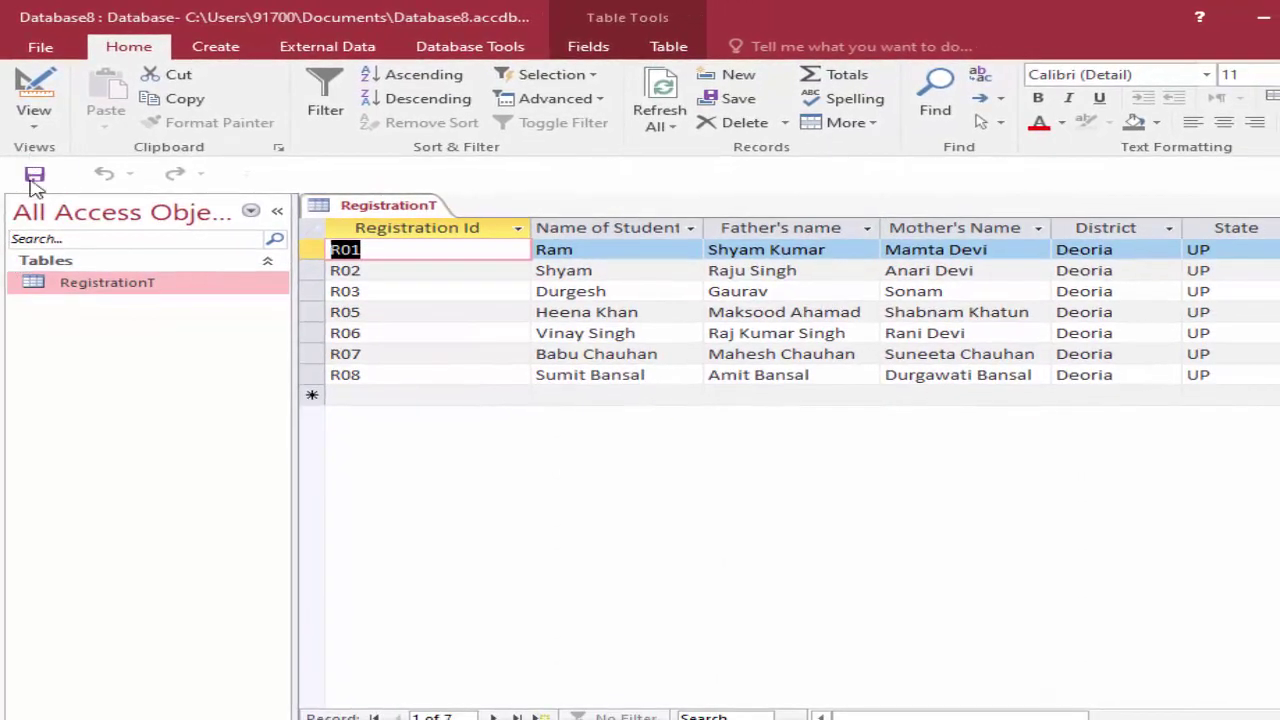
click(35, 176)
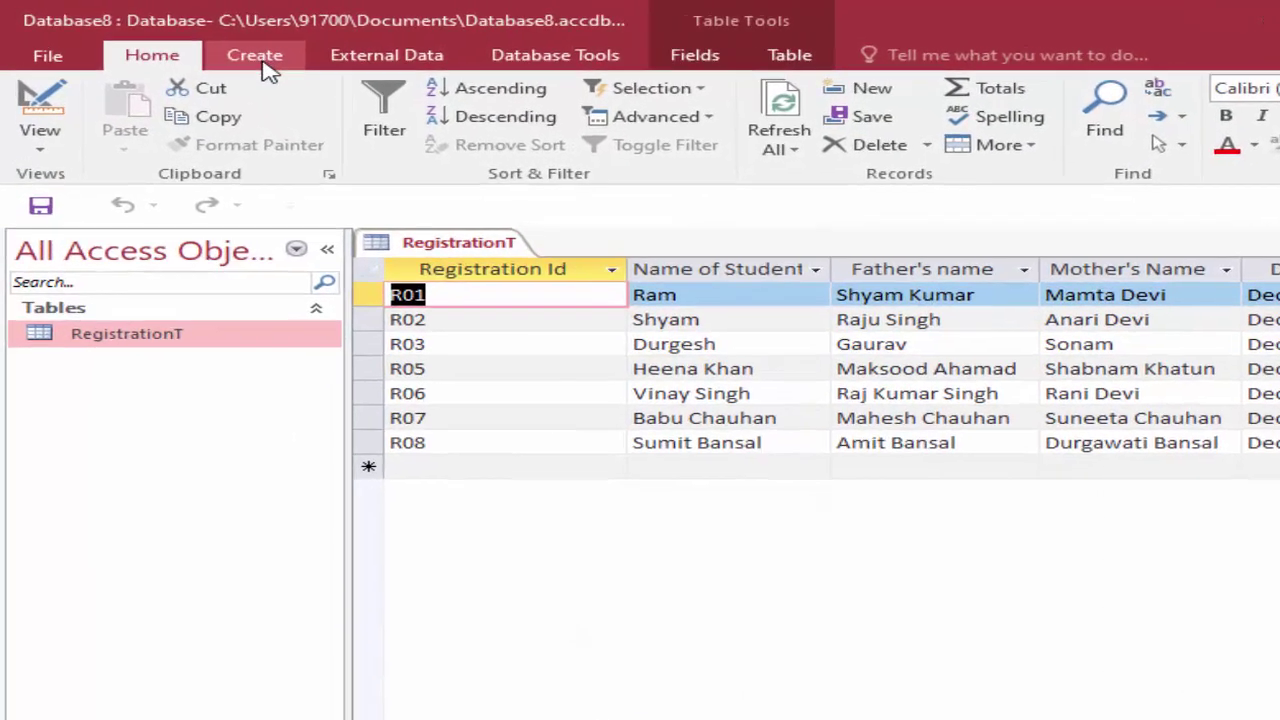
Step: Create a new blank table, cancelling the save prompt on the first switch to design view
click(265, 62)
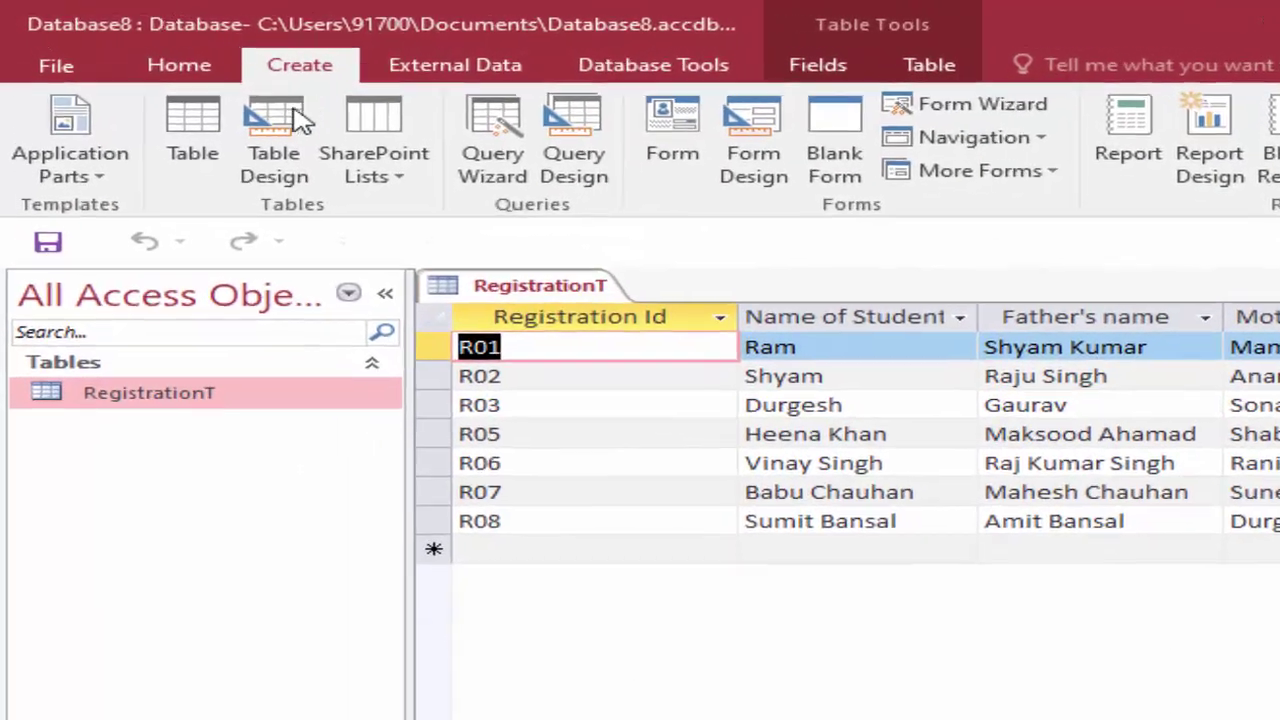
click(162, 112)
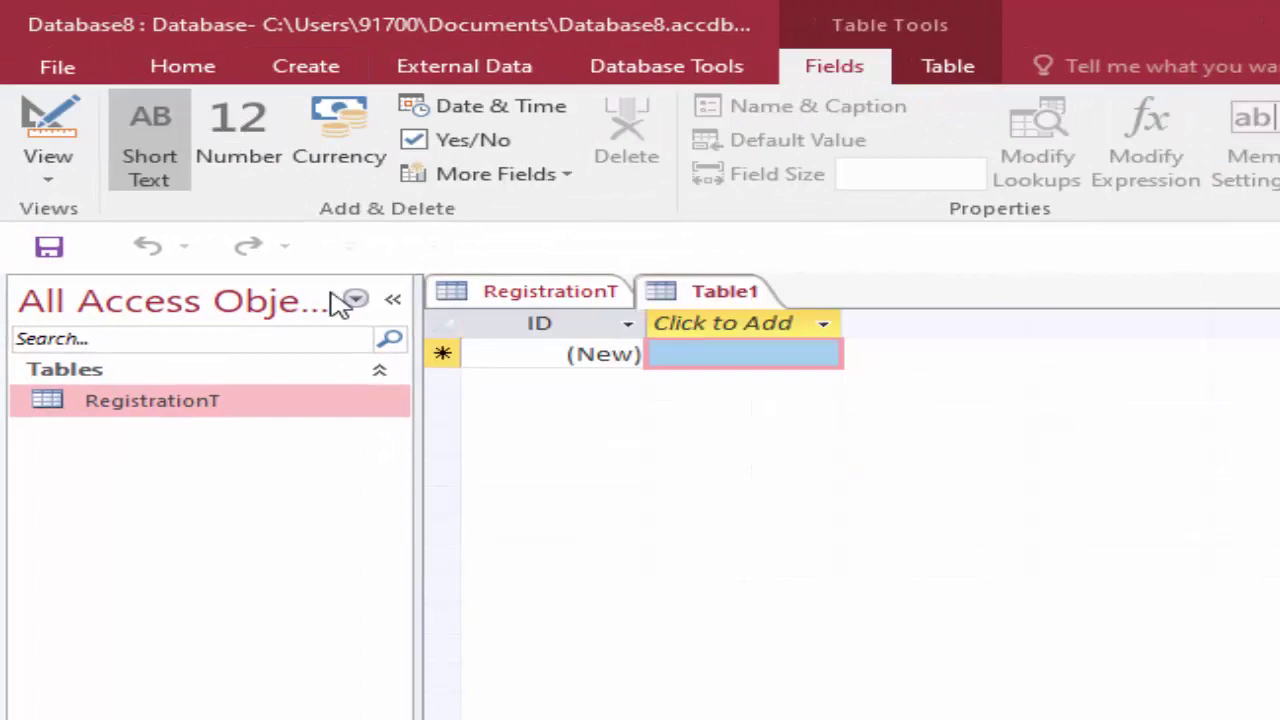
click(48, 118)
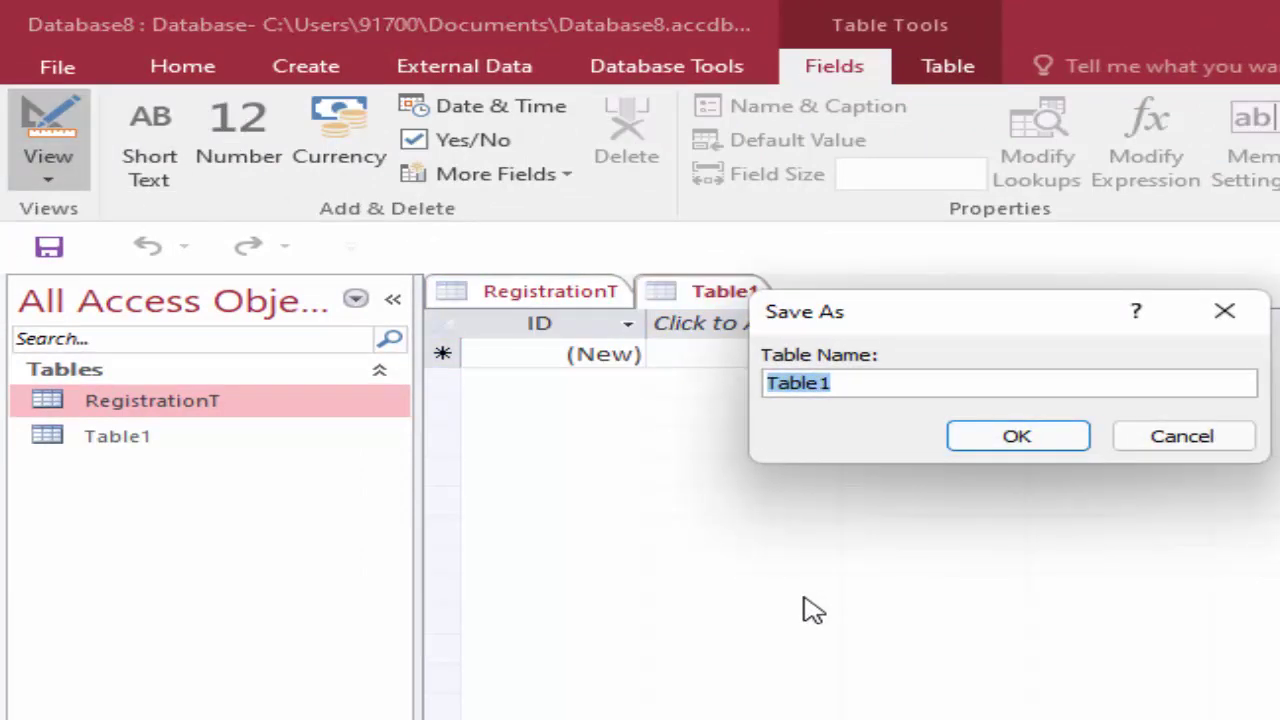
key(BackSpace)
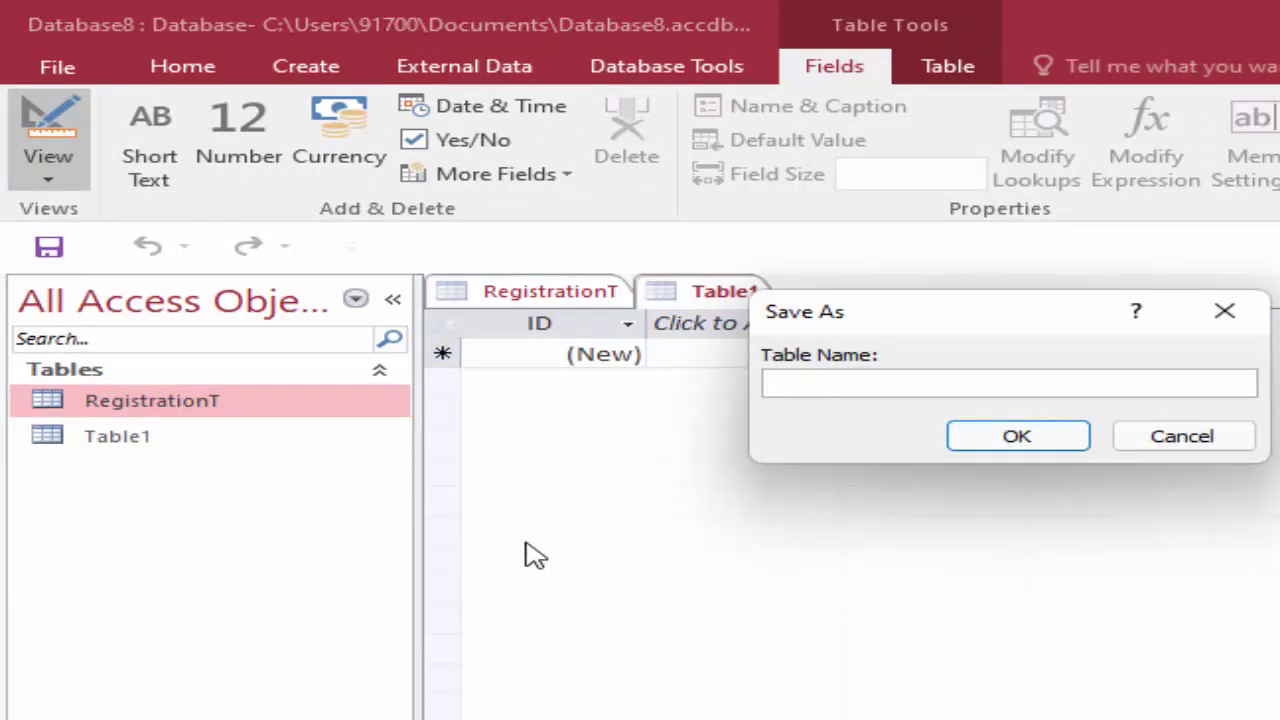
click(1224, 311)
double_click(168, 410)
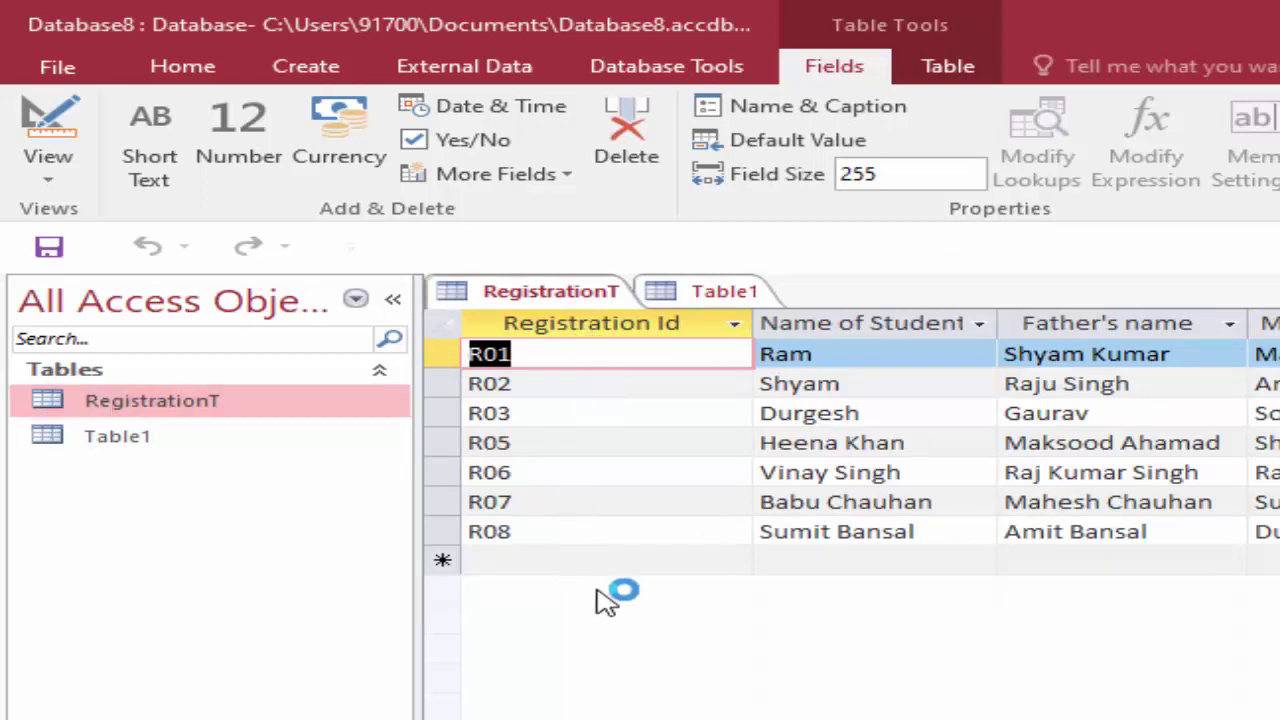
Step: Open Table1 in Design View and save it as 'class 10'
click(718, 296)
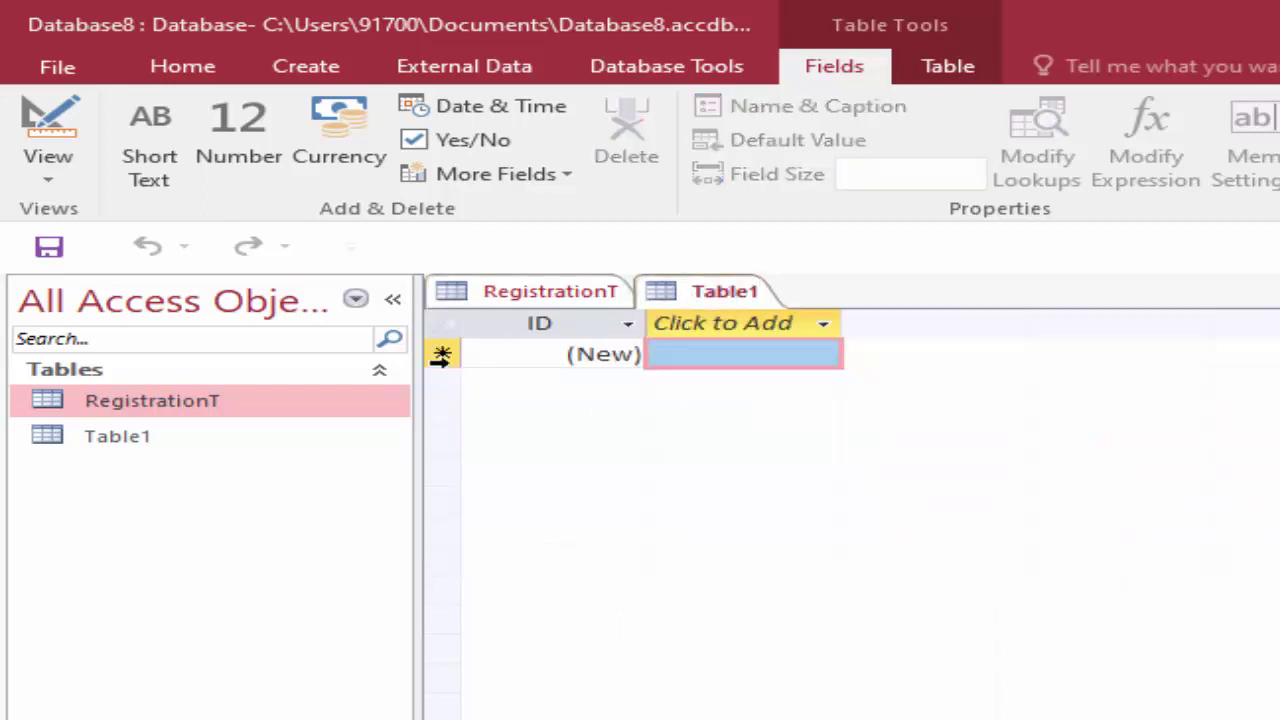
click(157, 443)
right_click(157, 443)
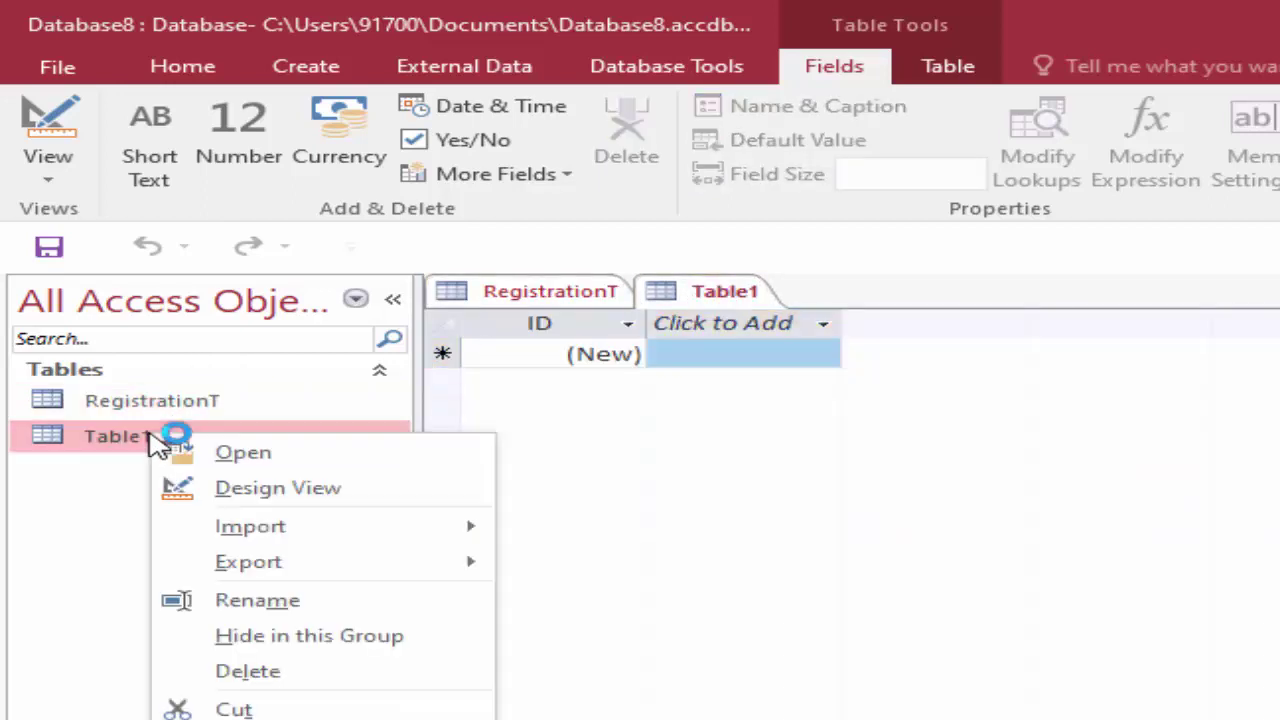
click(271, 500)
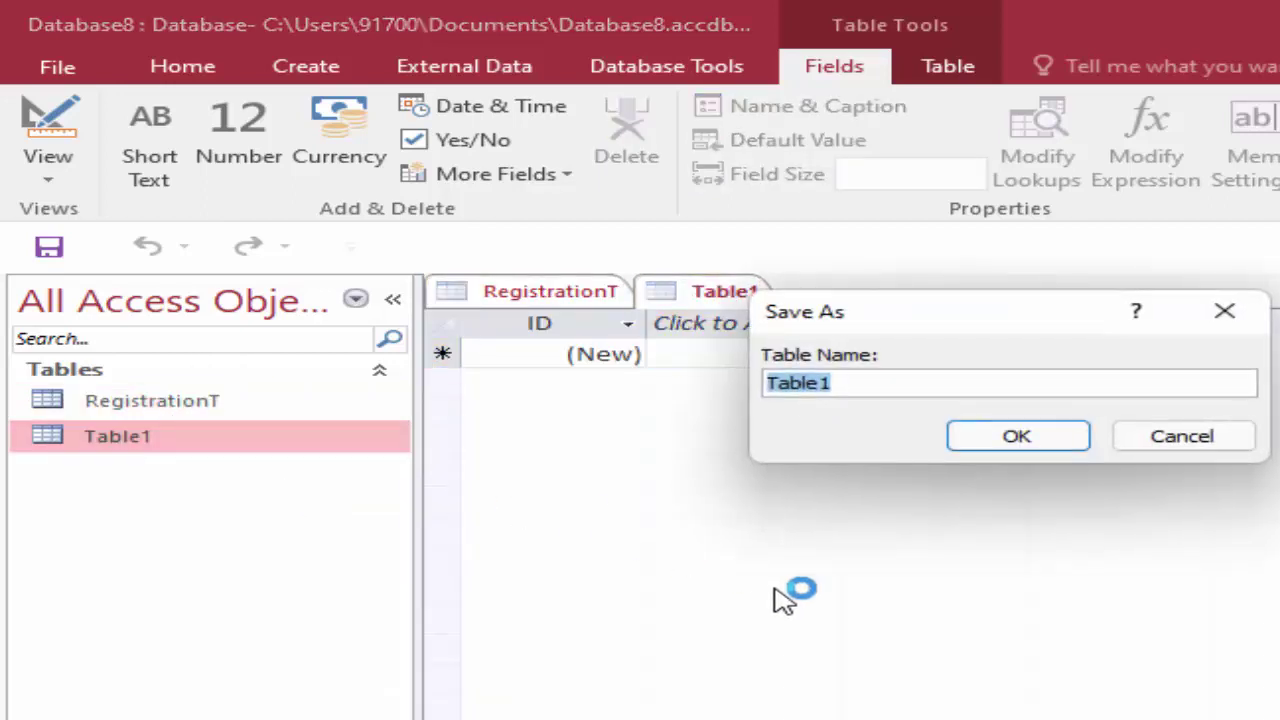
key(BackSpace)
text(class 10)
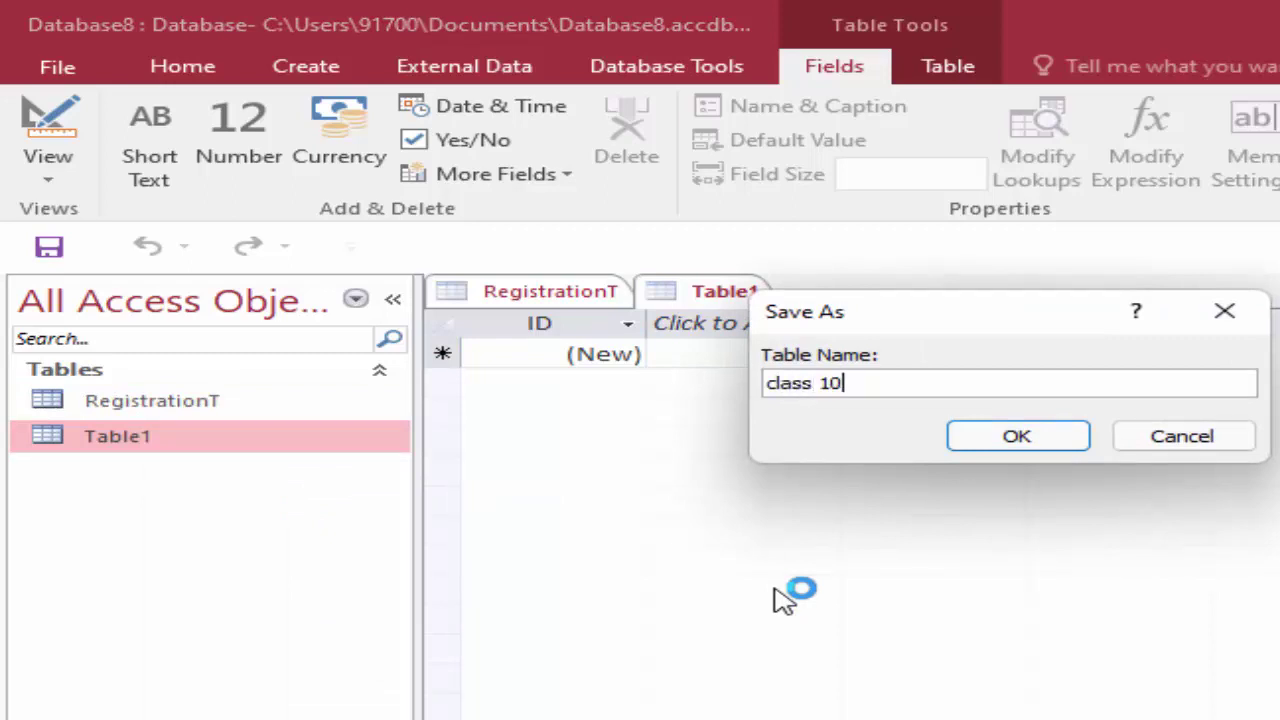
key(Return)
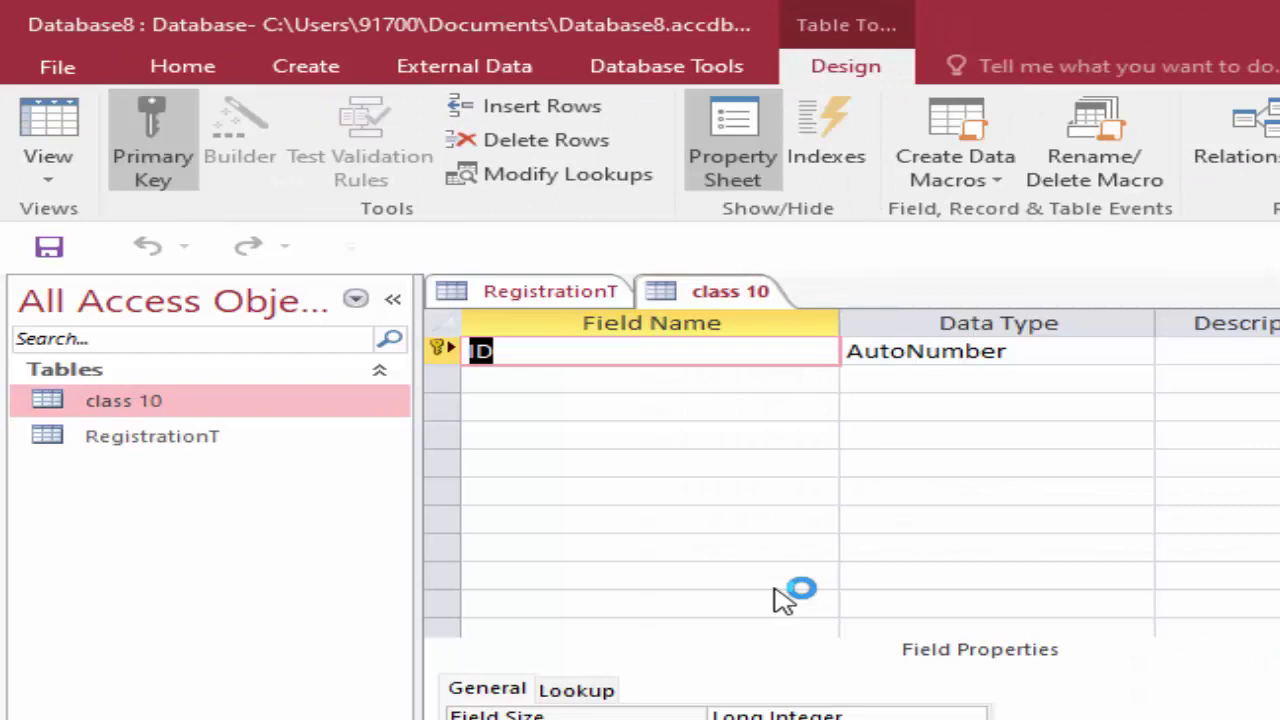
Step: Rename the ID field to Roll number and make it Short Text
click(566, 358)
key(BackSpace)
key(BackSpace)
text(Ro)
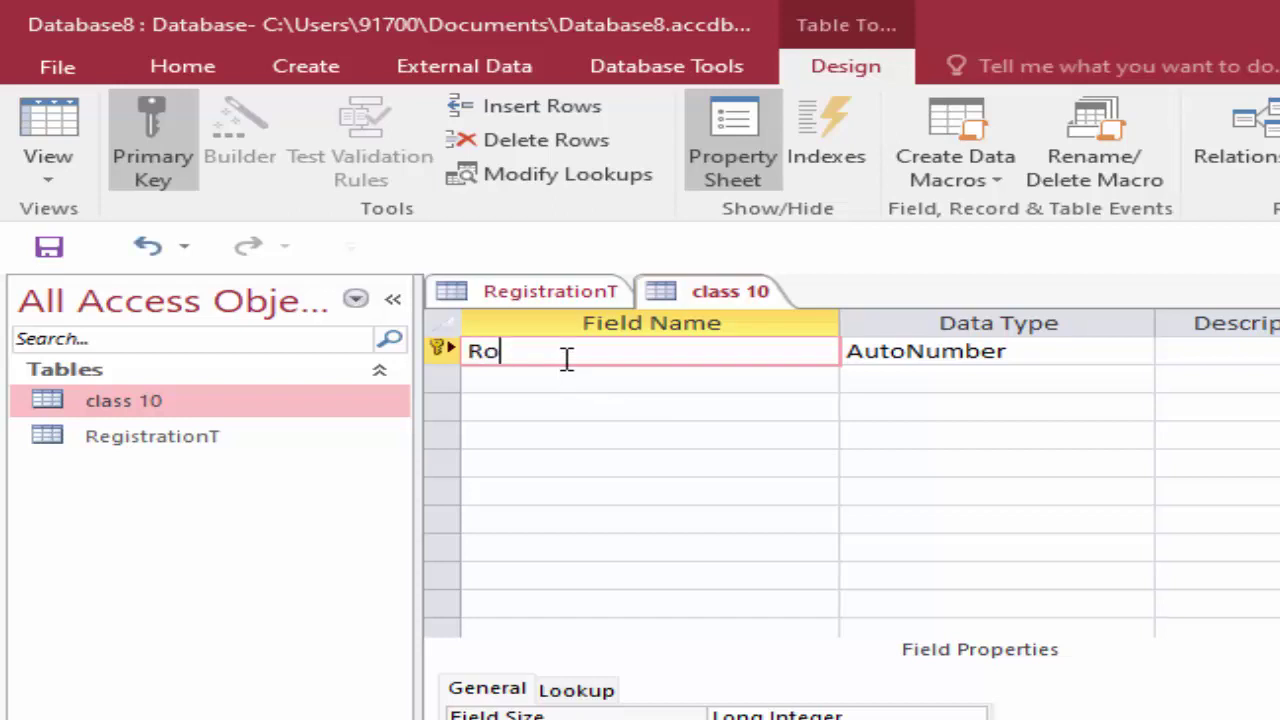
text(ll num)
text(ber)
click(1086, 354)
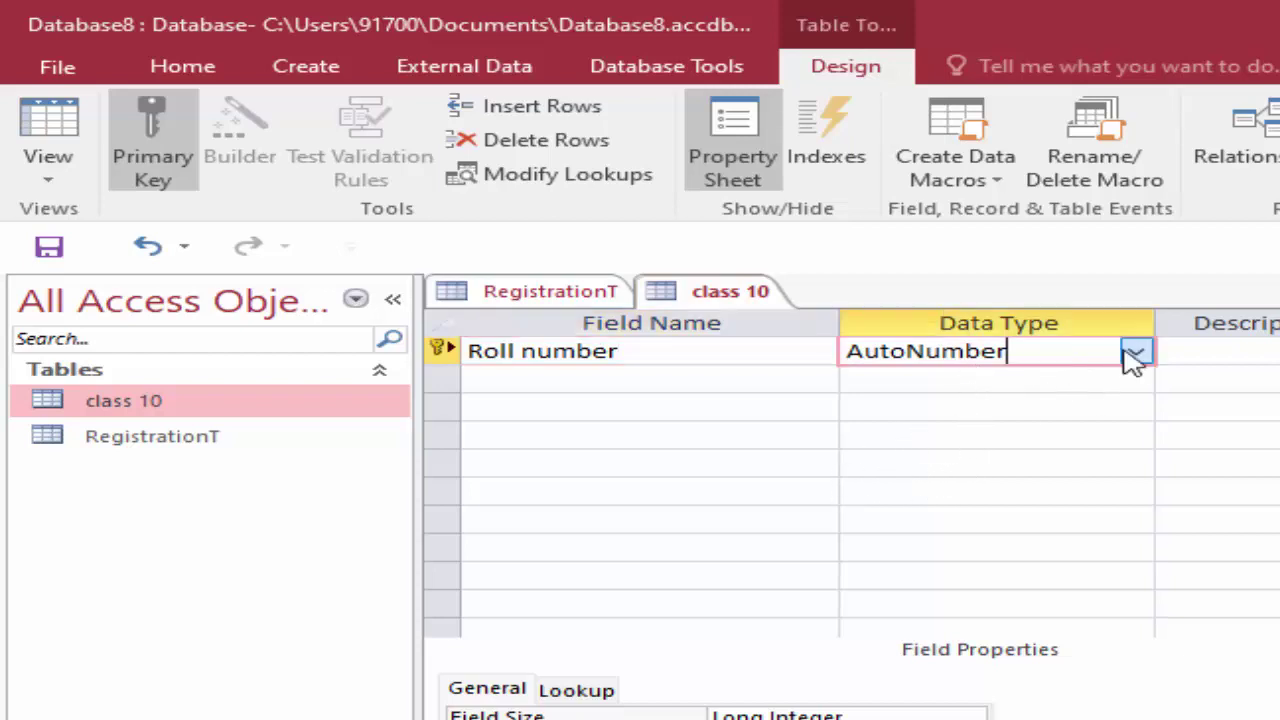
click(1135, 355)
click(1022, 382)
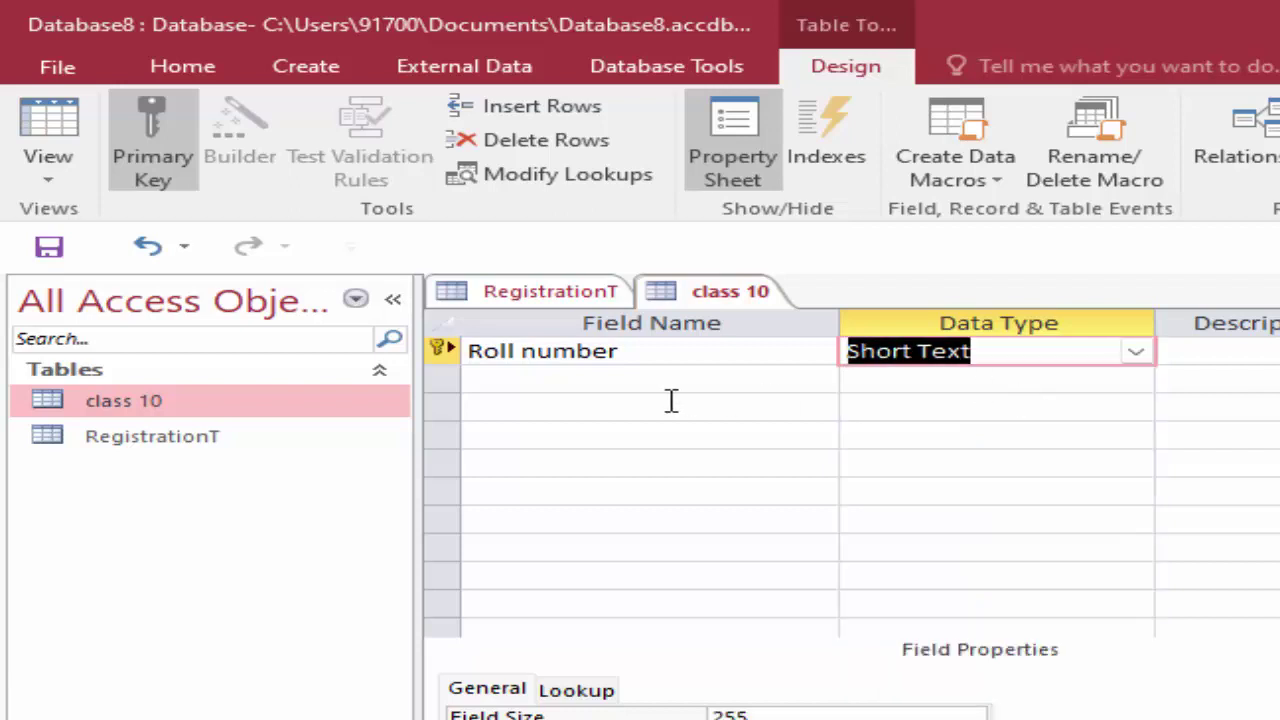
Step: Add a Name of Student field below Roll number
click(559, 384)
text(Na)
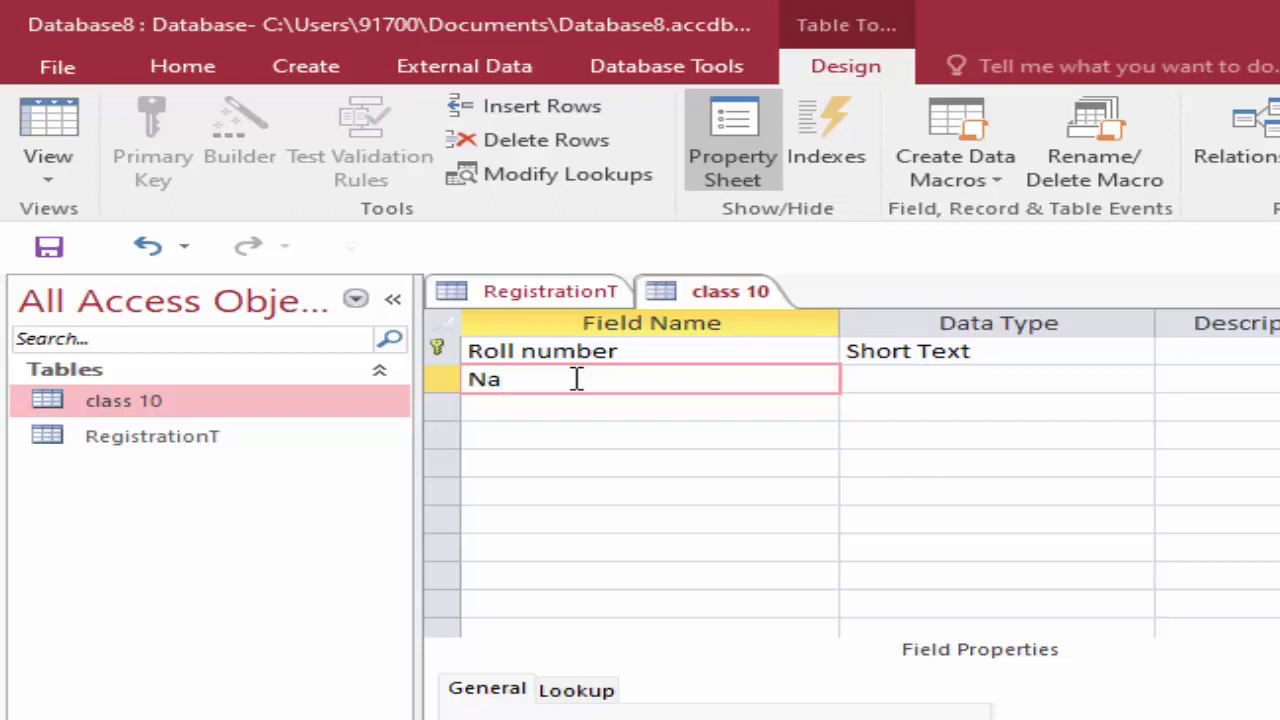
text(me of Student)
key(Tab)
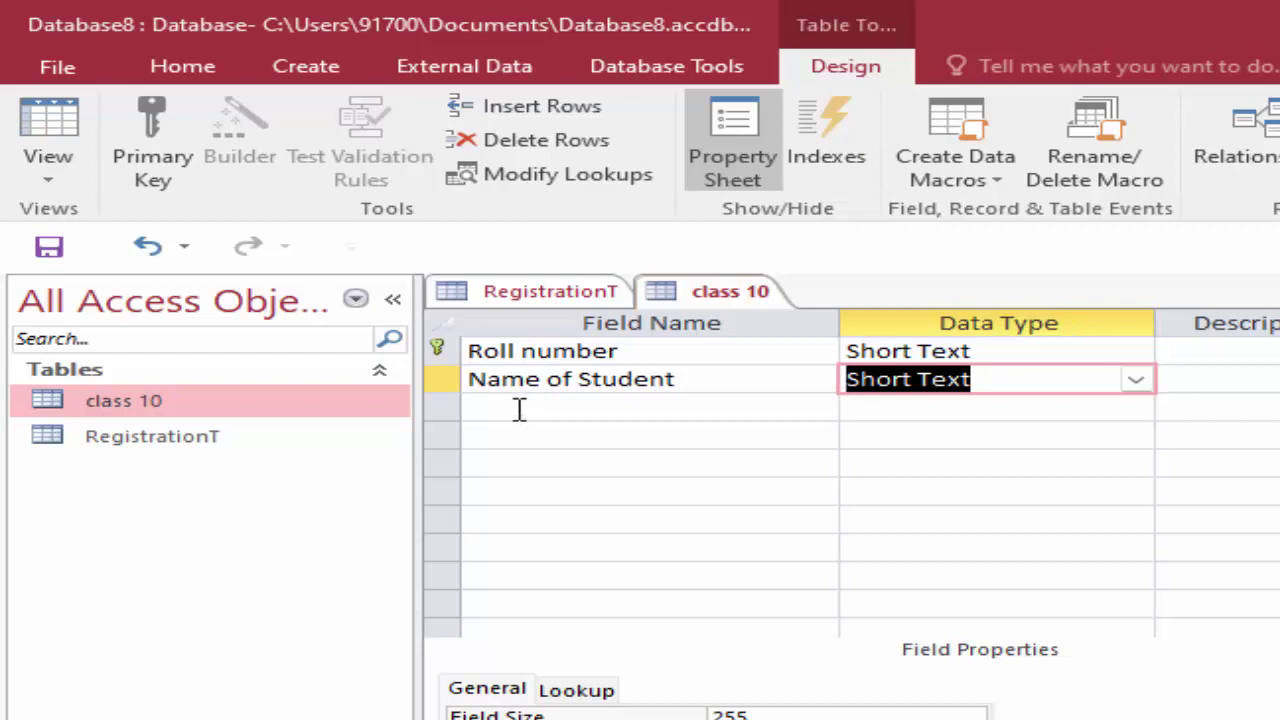
click(587, 404)
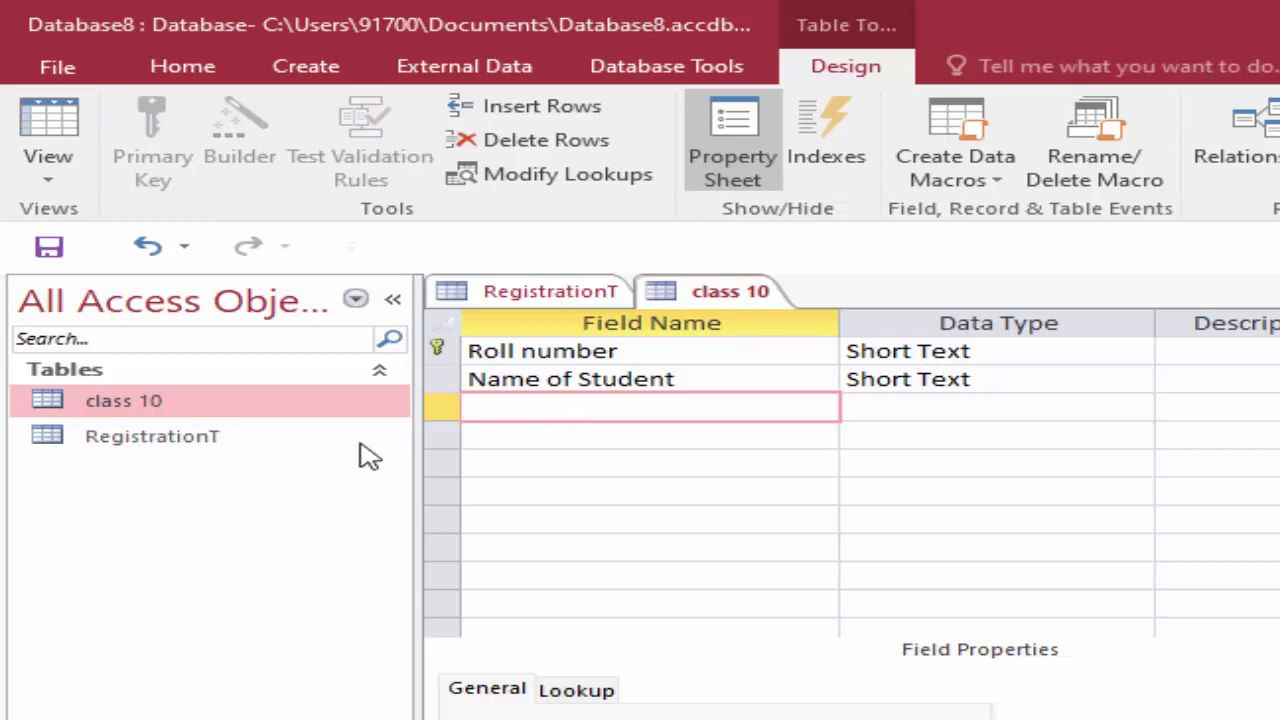
click(218, 449)
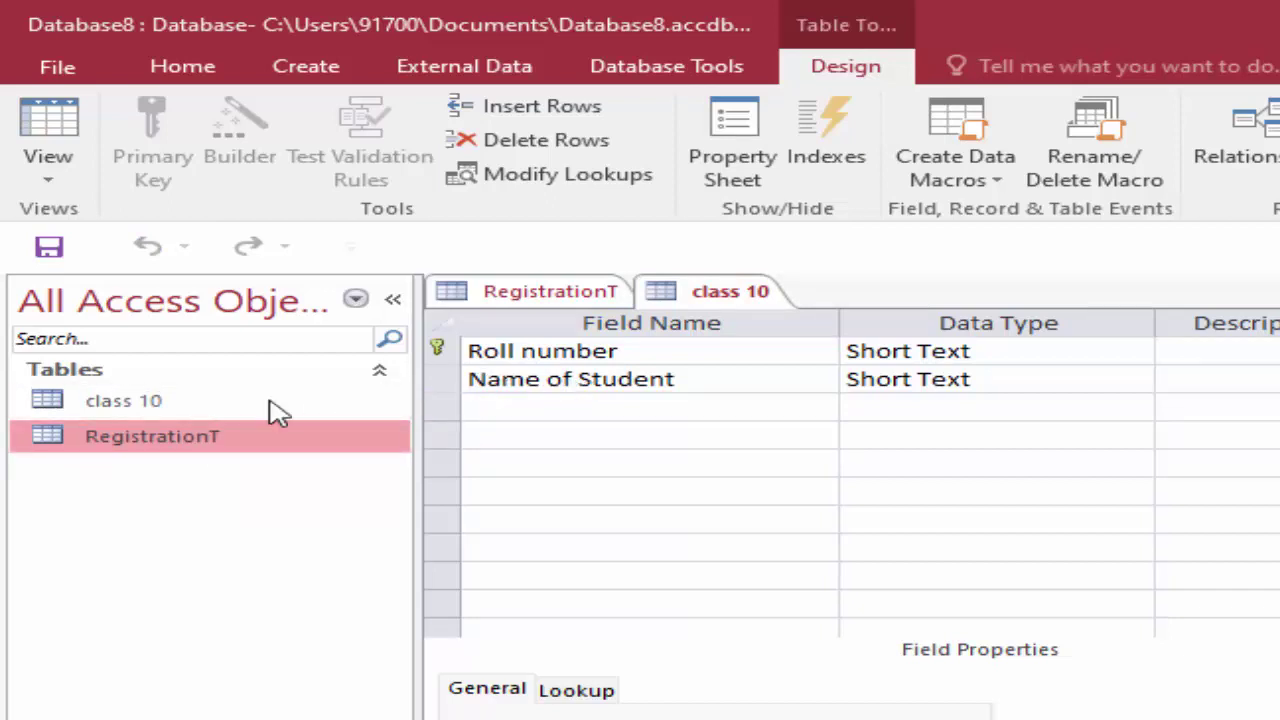
Step: Save class 10 when reopening it, then return it to Design View
double_click(218, 449)
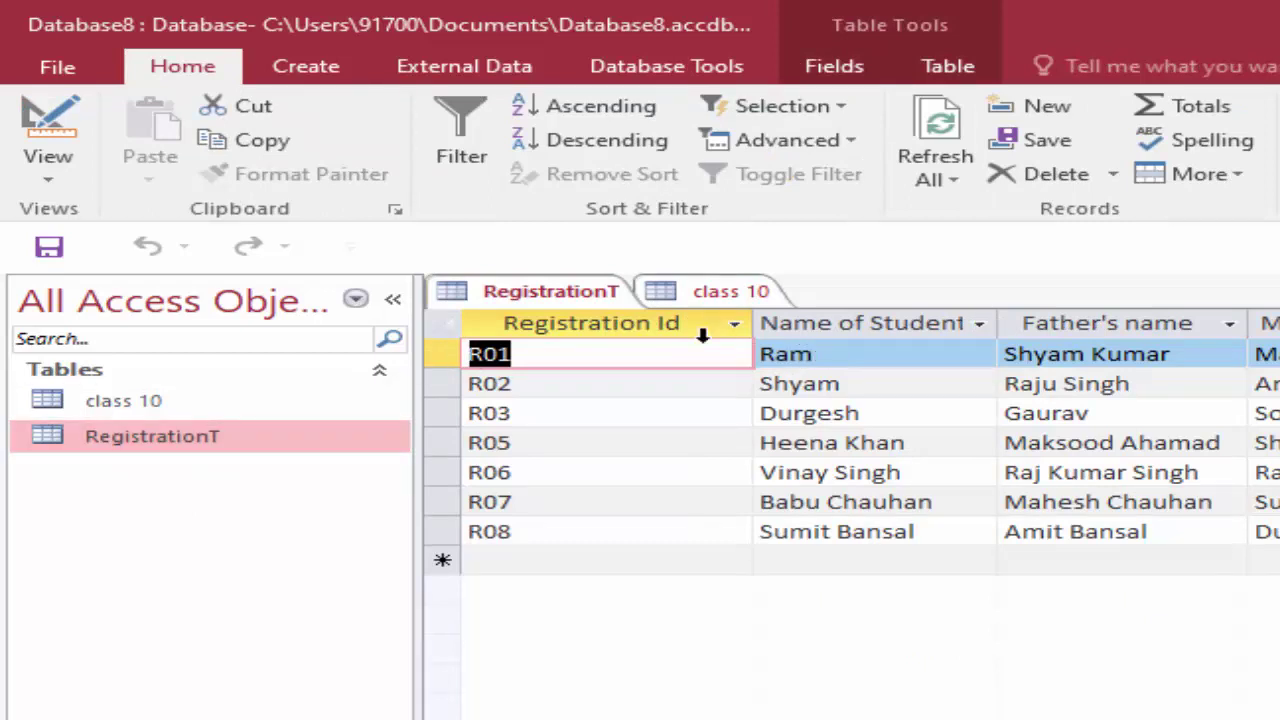
click(146, 402)
double_click(146, 402)
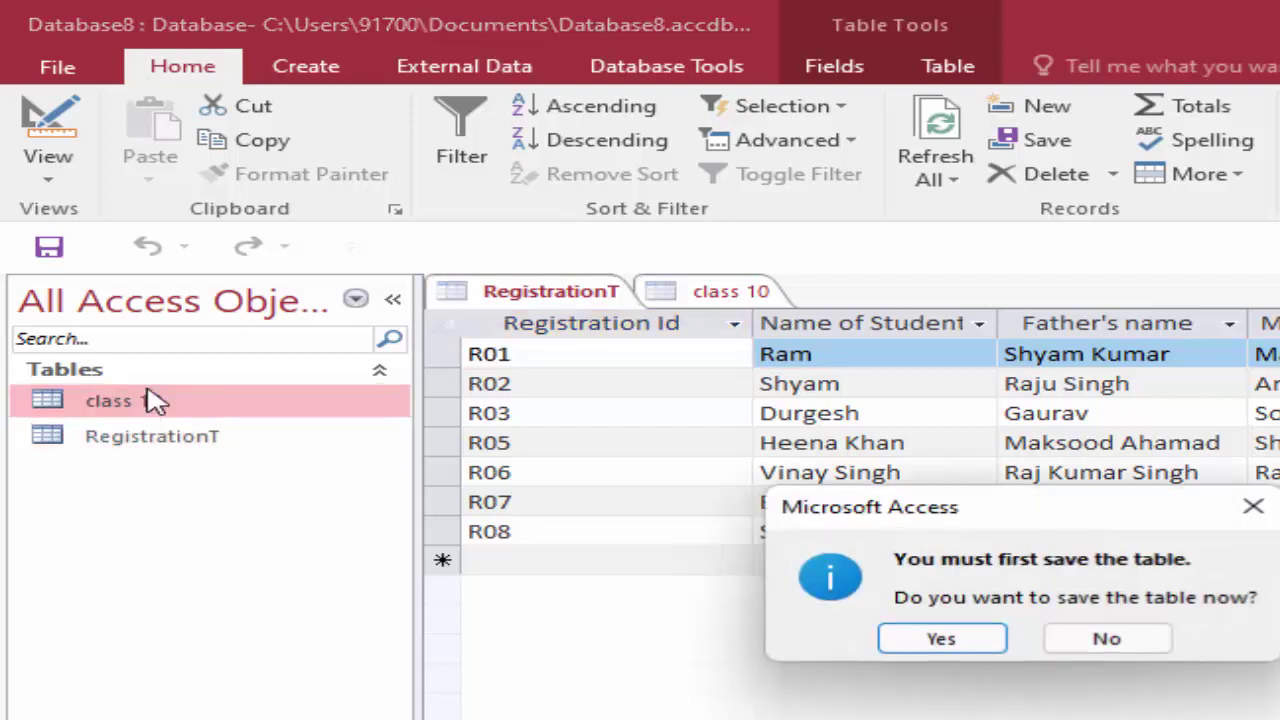
click(958, 640)
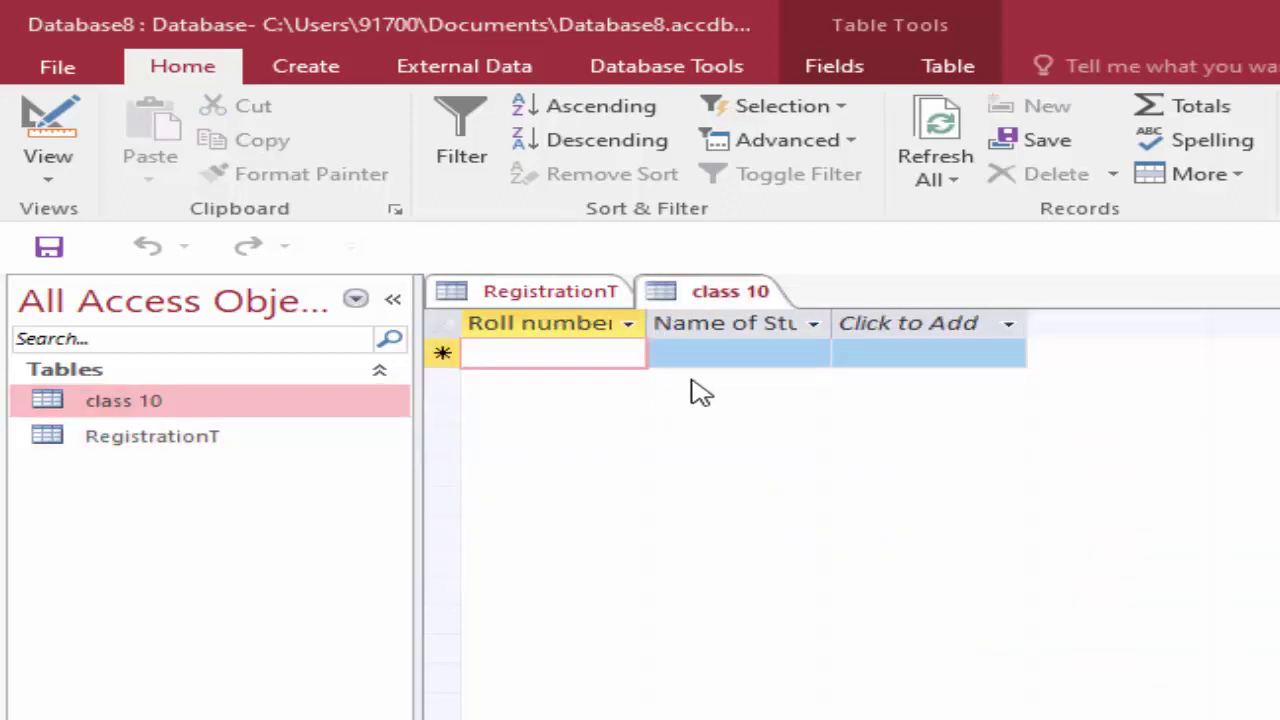
click(47, 185)
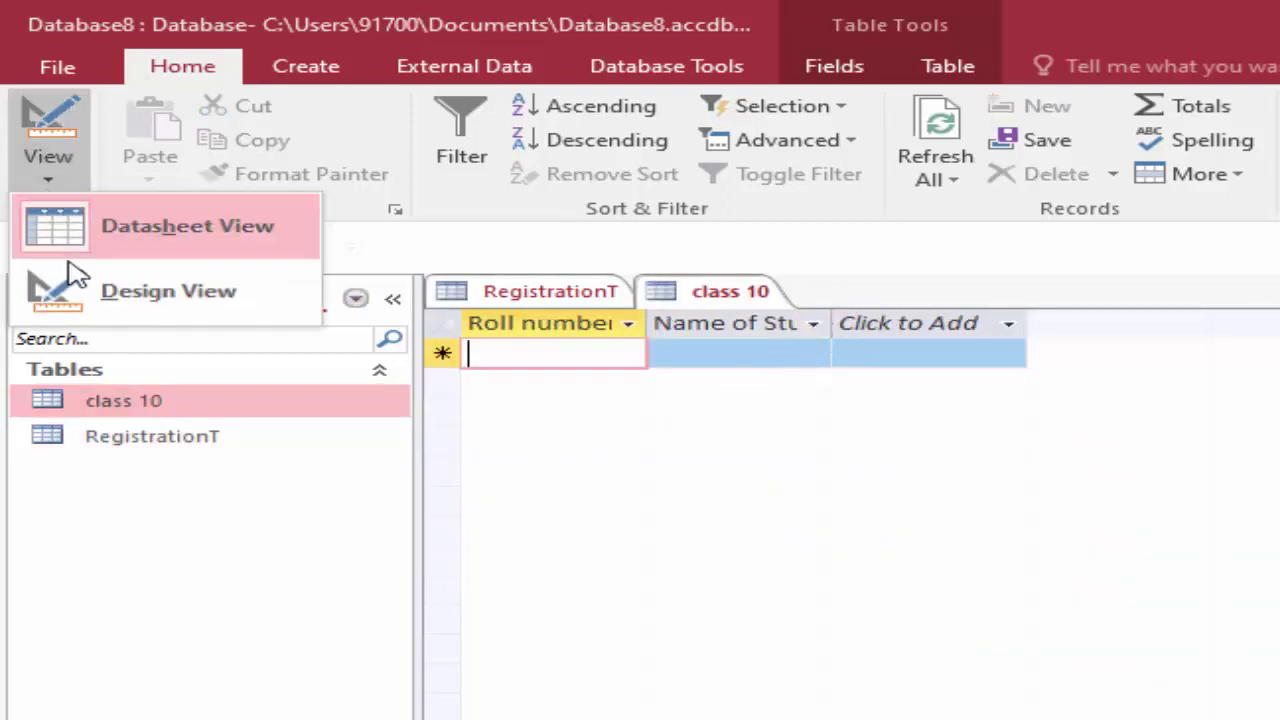
click(110, 289)
text(Co)
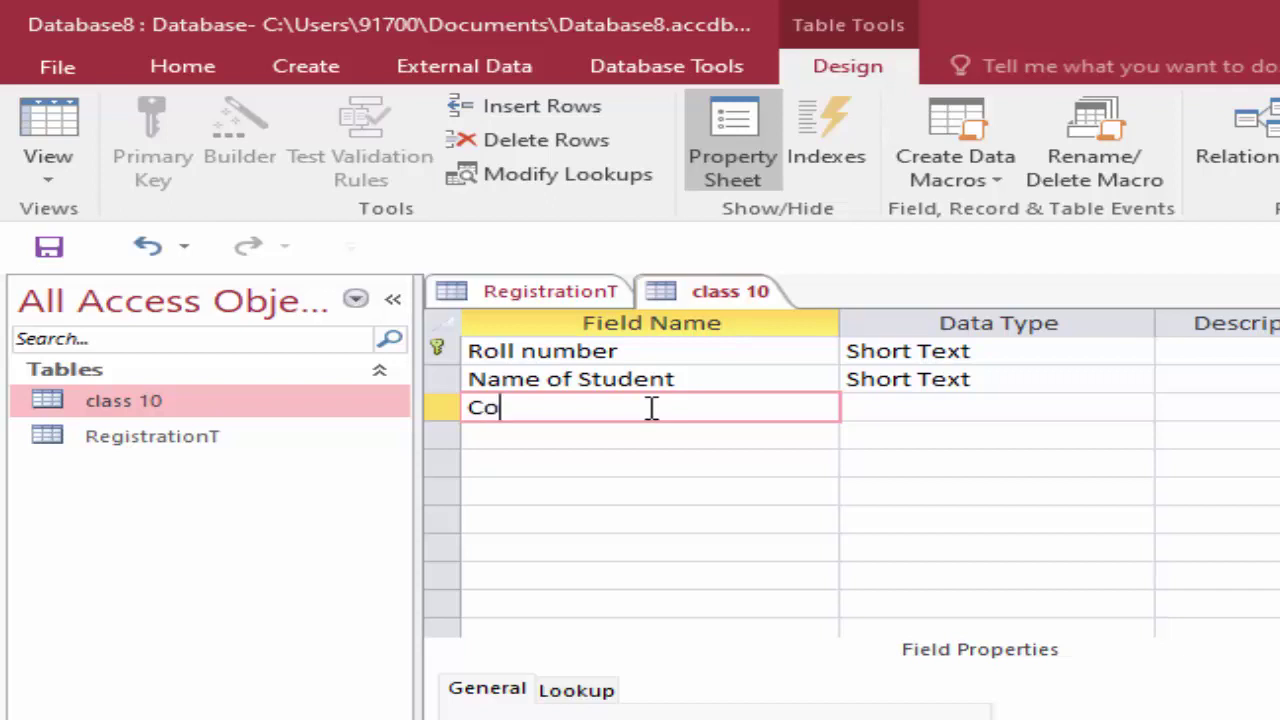
Step: Add Computer, English and Science field names to class 10
text(mput)
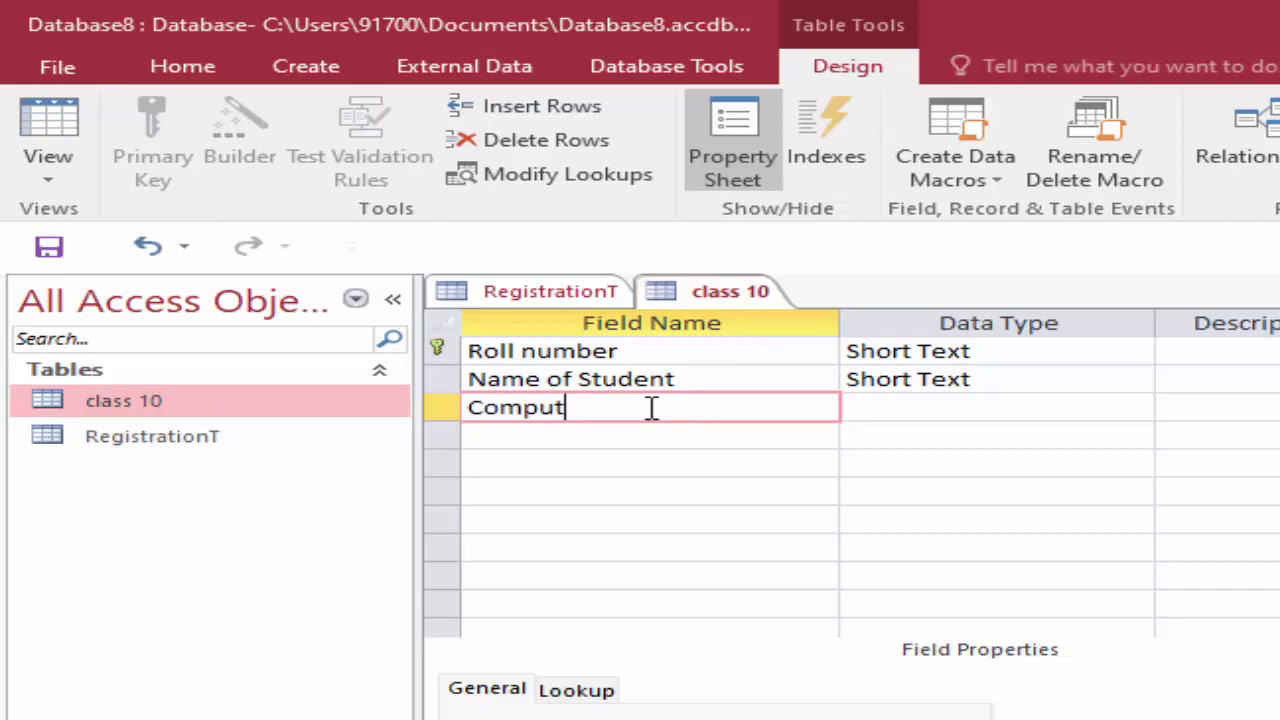
text(er)
key(Tab)
key(Tab)
key(Tab)
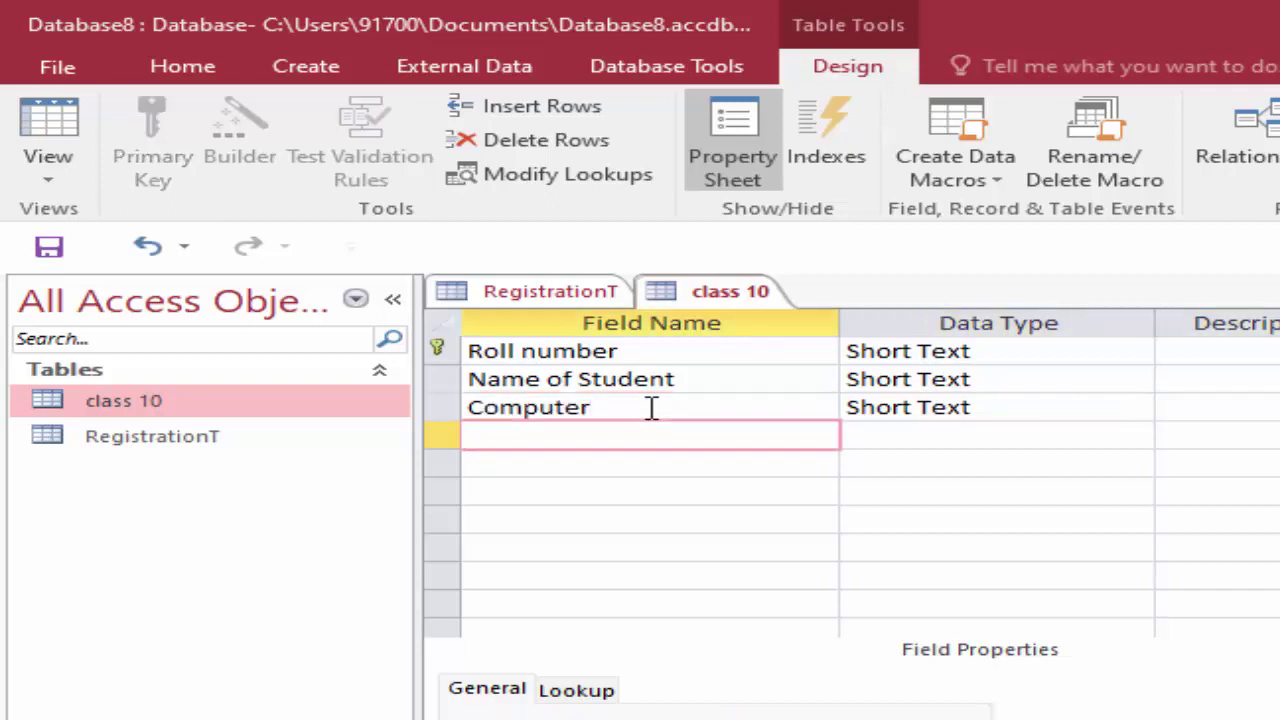
text(Englis)
text(h)
key(Tab)
key(Tab)
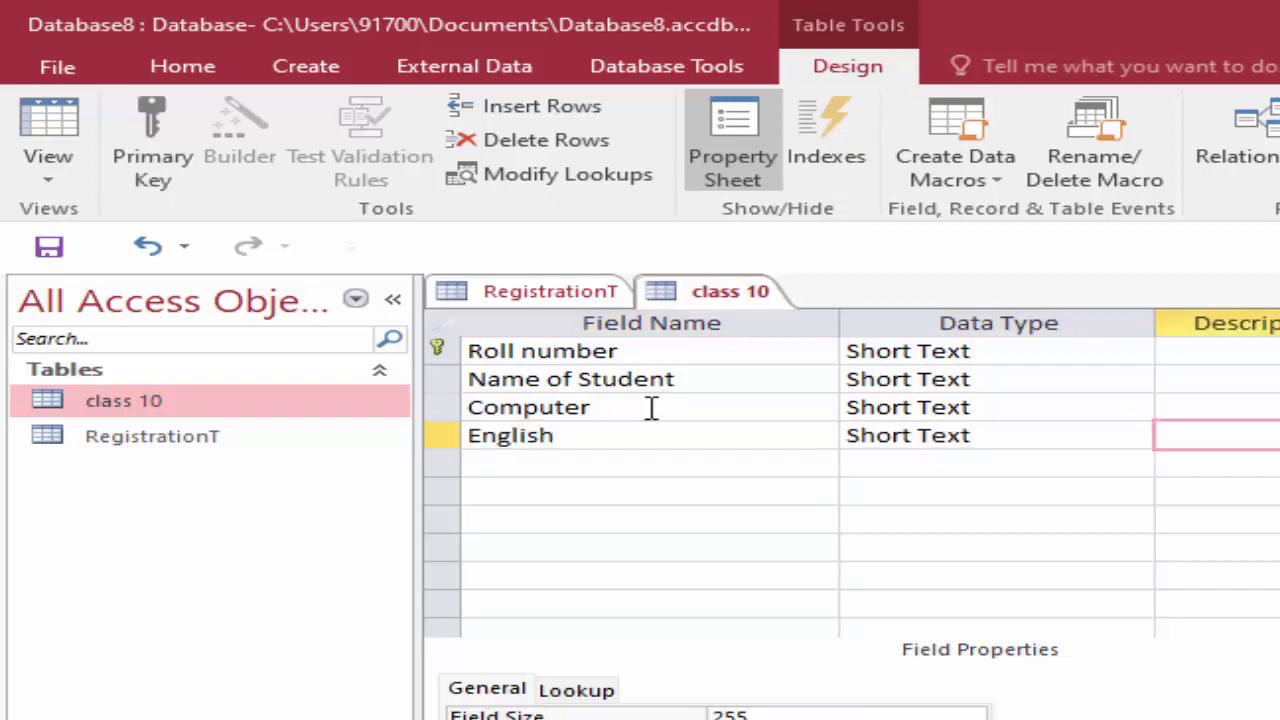
key(Tab)
text(Sci)
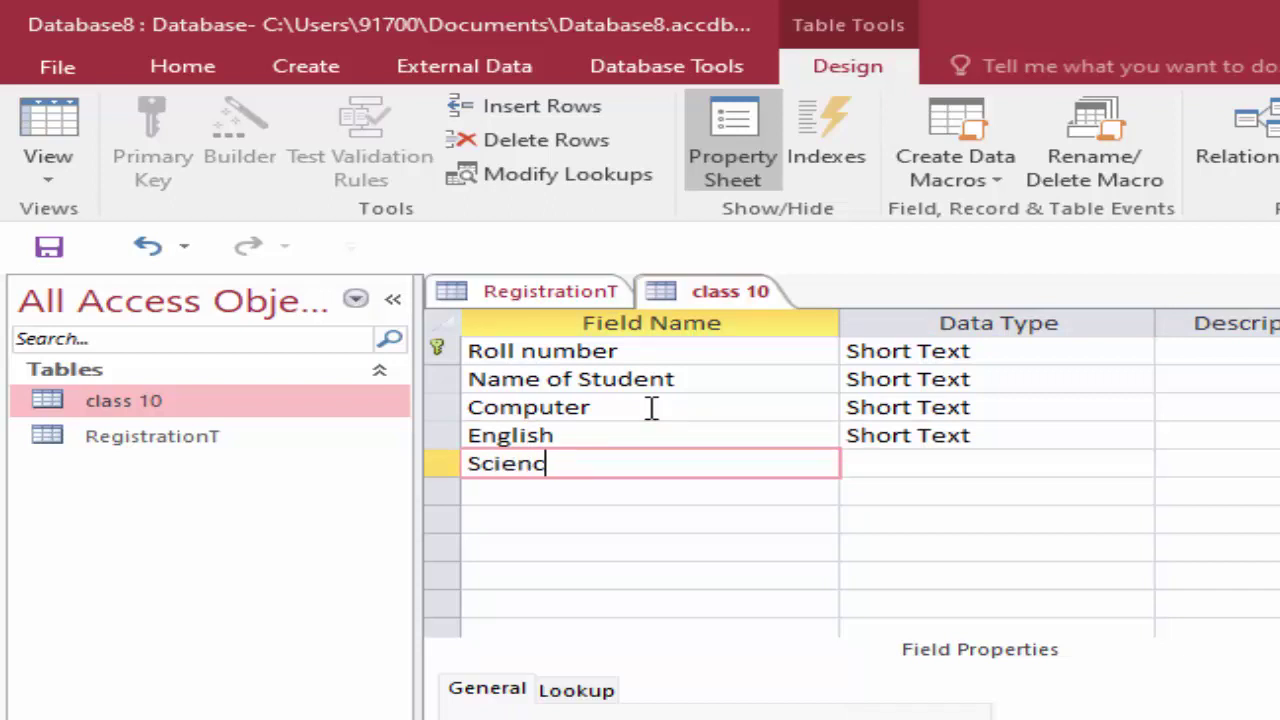
text(ence)
Step: Set the Science, English and Computer fields to the Number data type
click(960, 466)
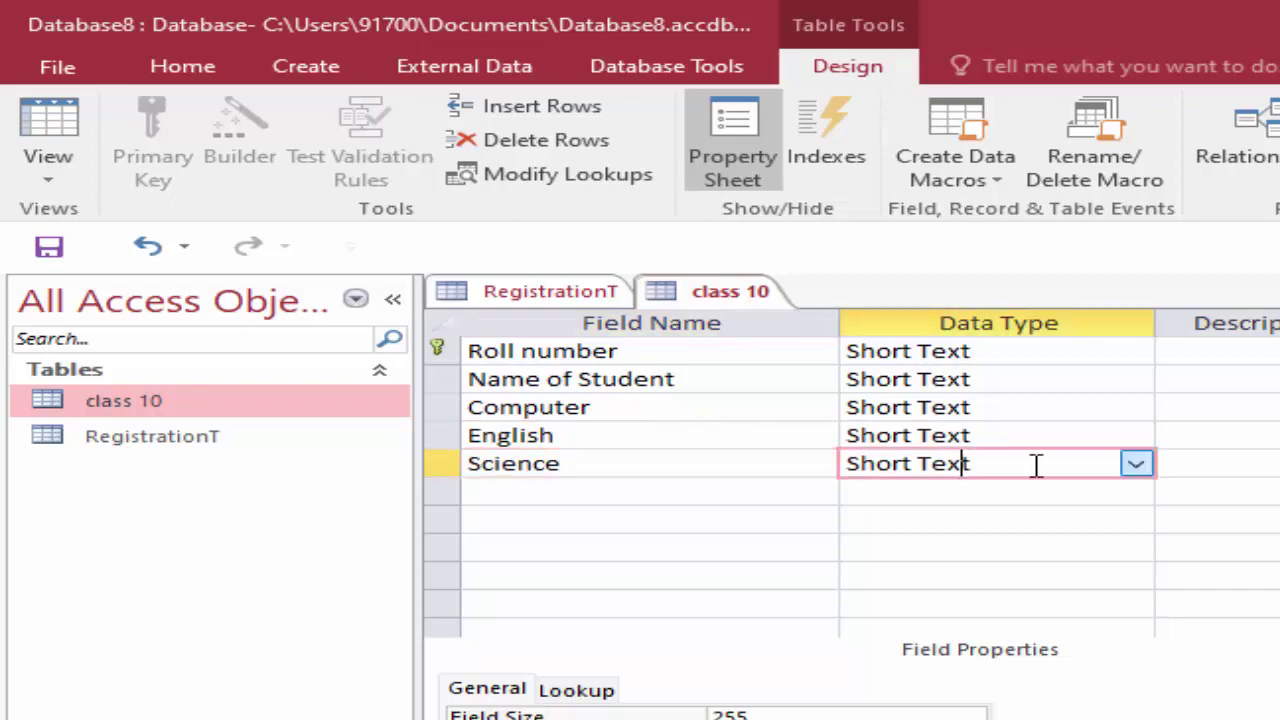
click(1135, 467)
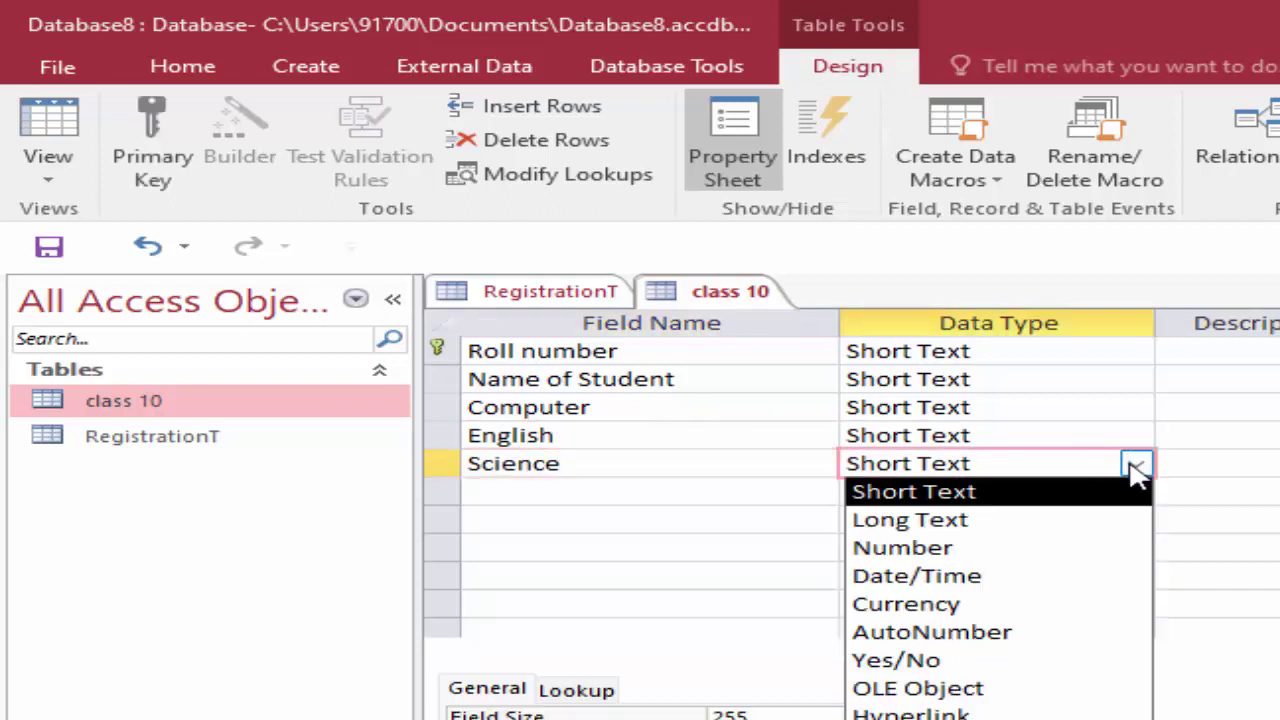
click(965, 550)
click(1023, 435)
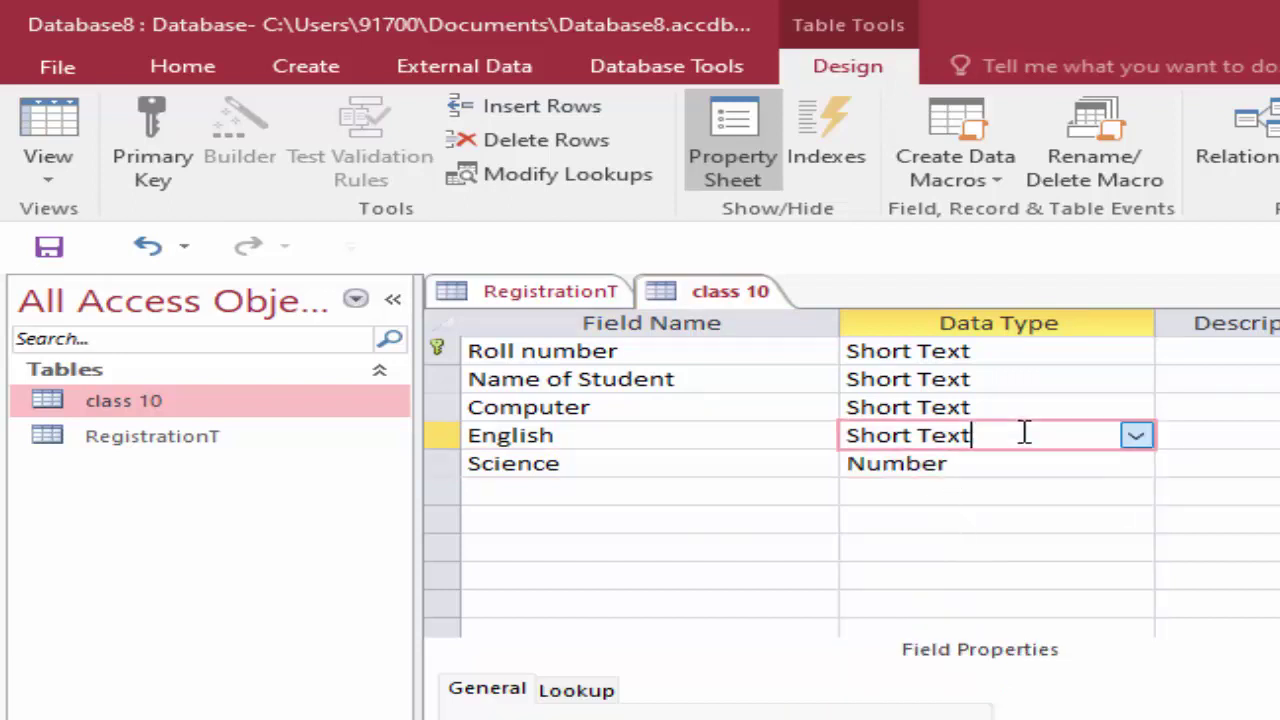
click(1136, 435)
click(1012, 521)
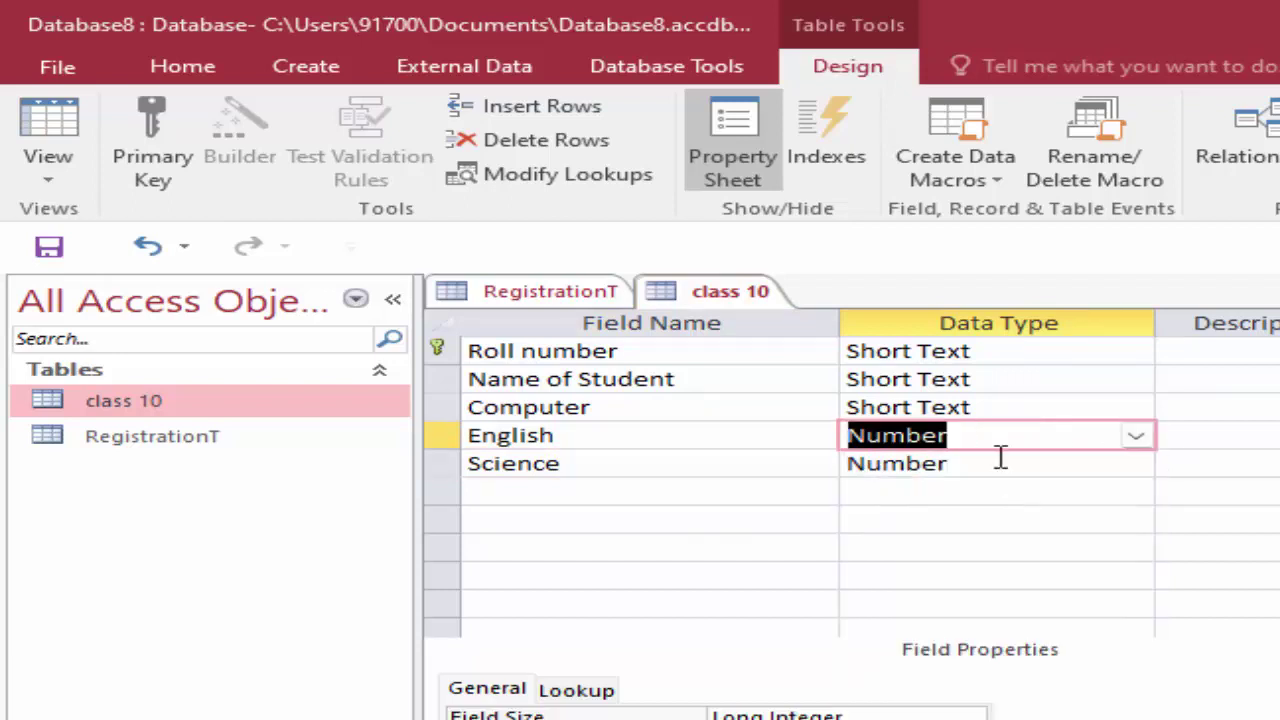
click(1030, 410)
click(1135, 409)
click(1029, 492)
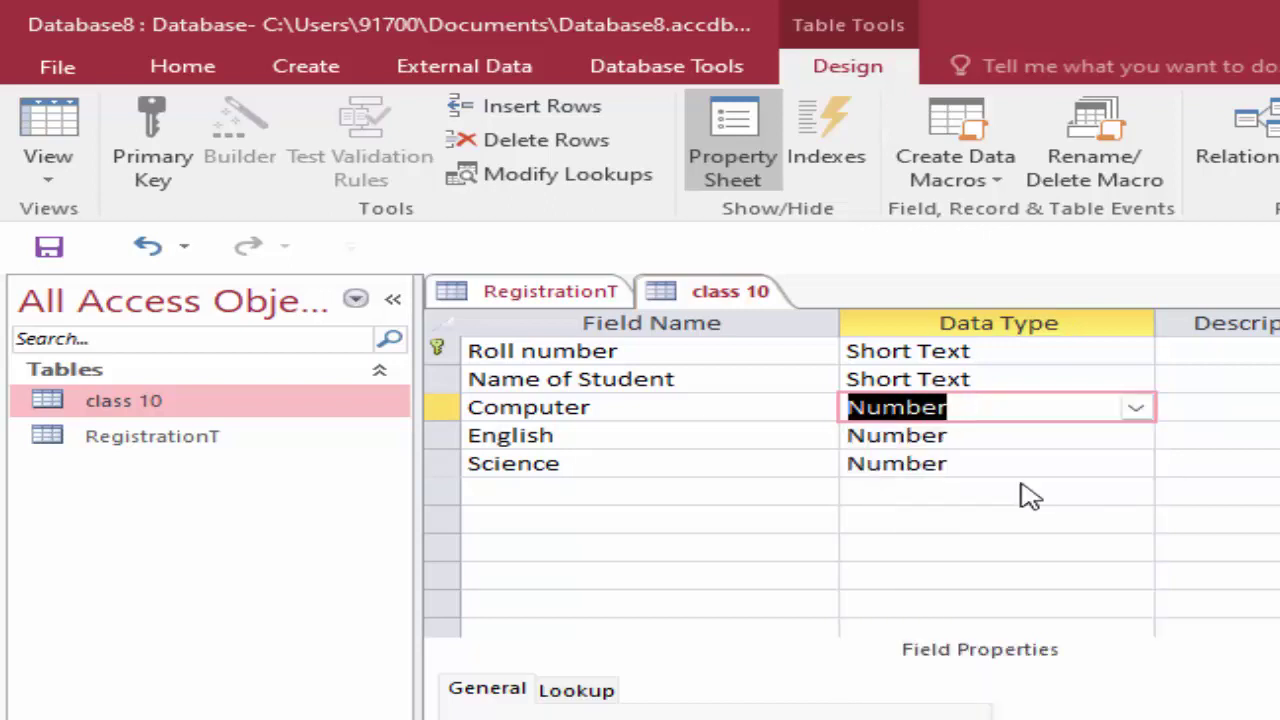
click(535, 489)
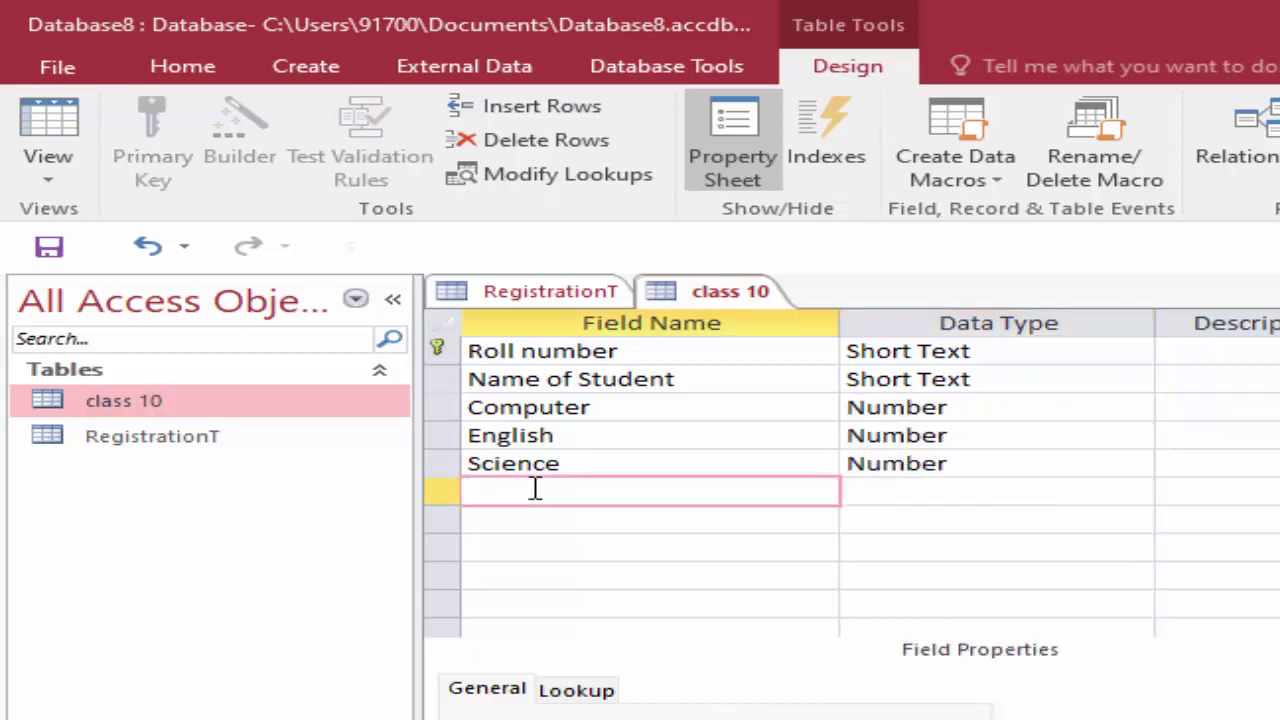
text(Total)
Step: Make Total a Calculated field with the expression [Computer]+[English]+[Science]
click(1036, 484)
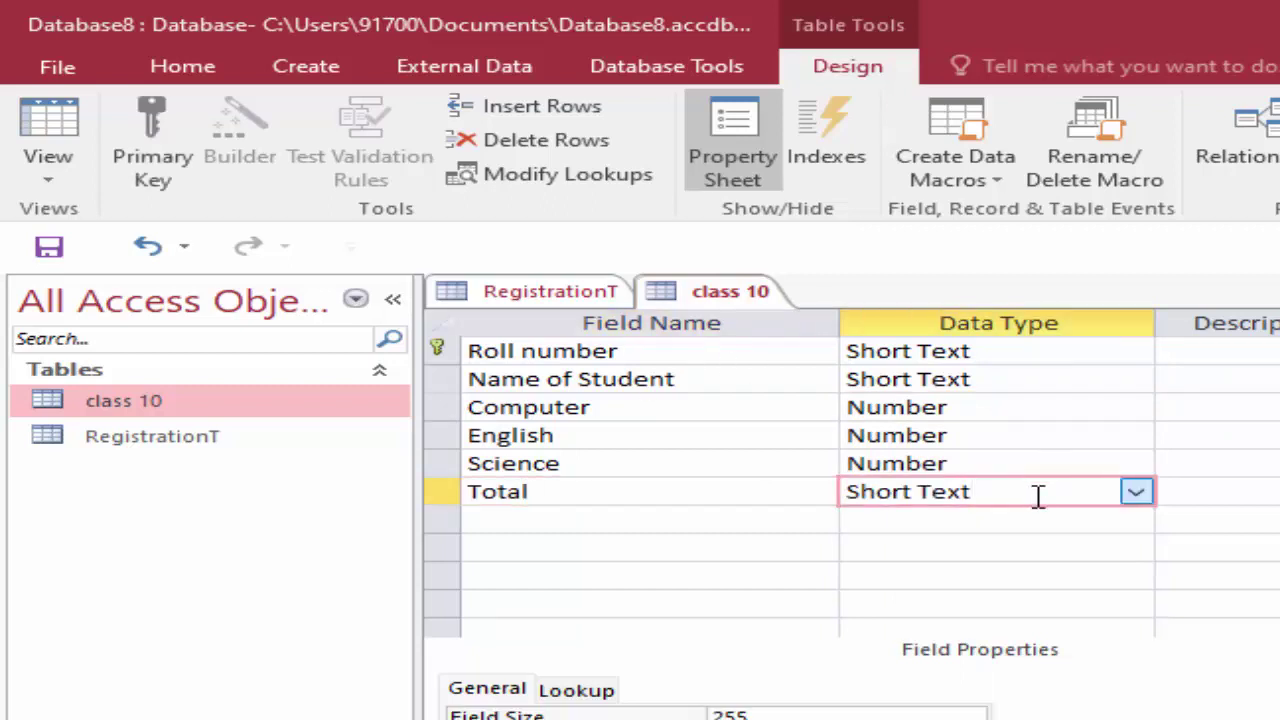
click(1138, 493)
click(910, 712)
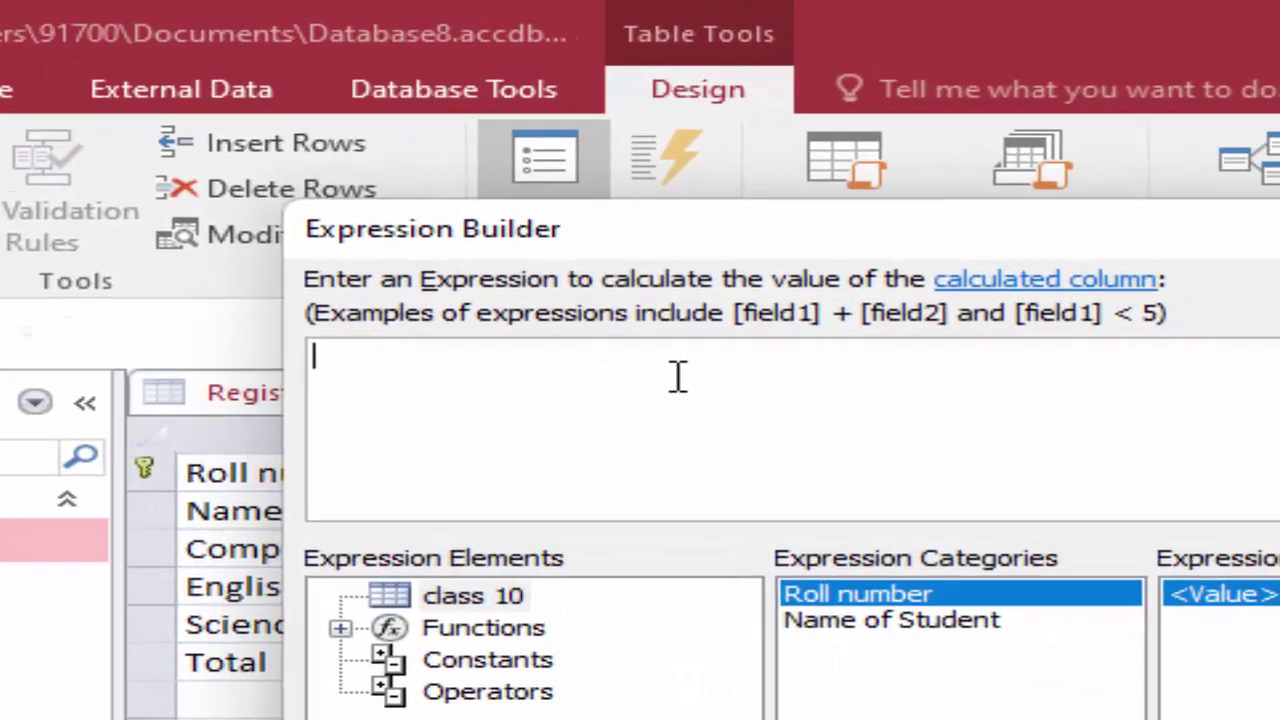
text([)
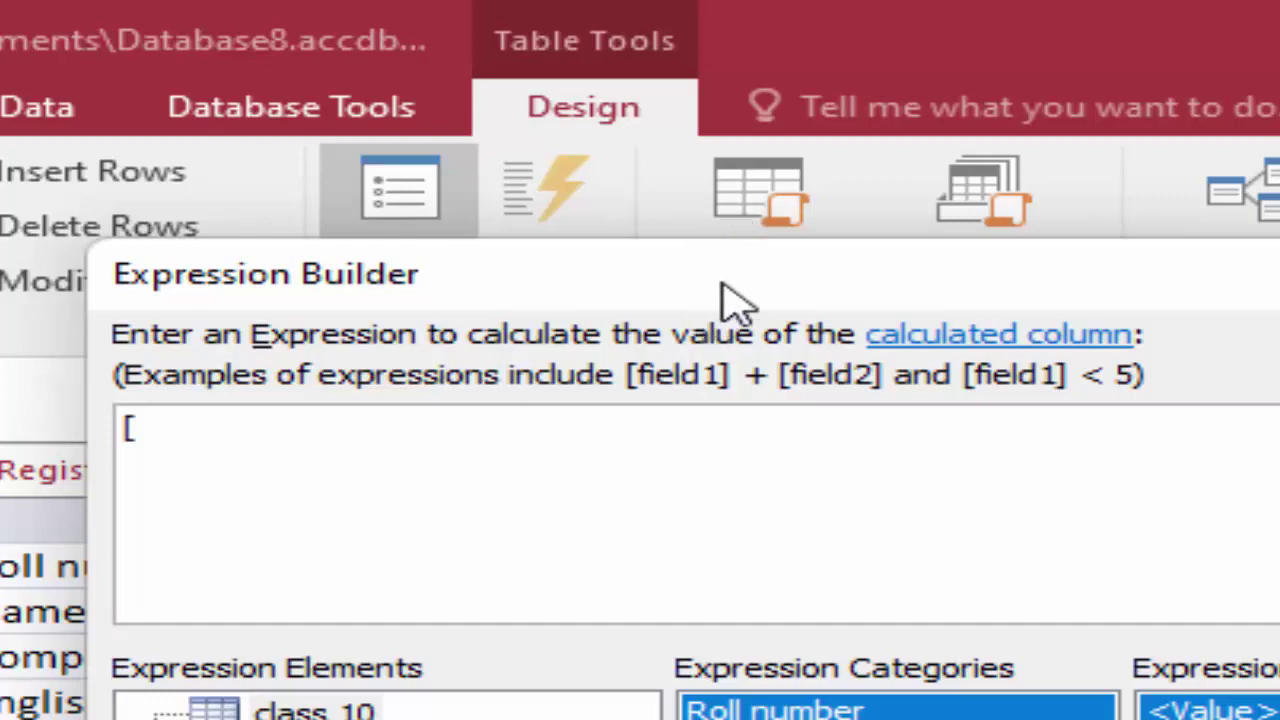
drag(737, 300, 1279, 360)
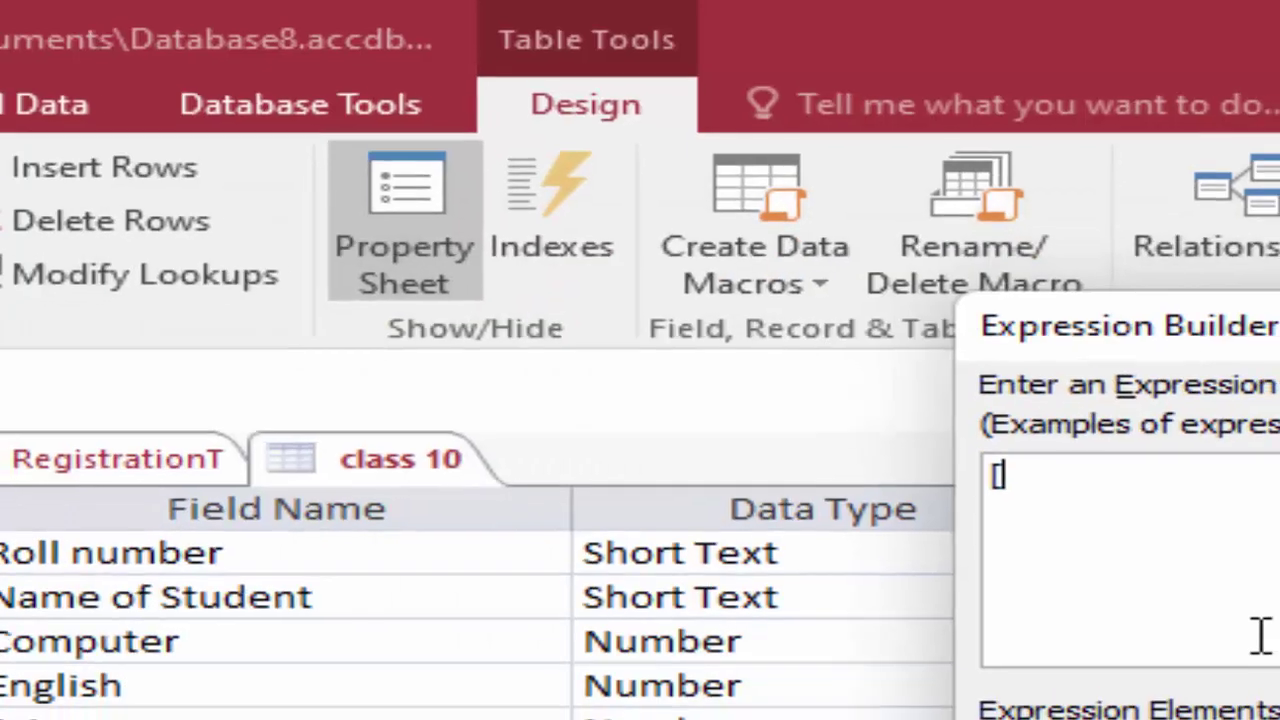
text(Com)
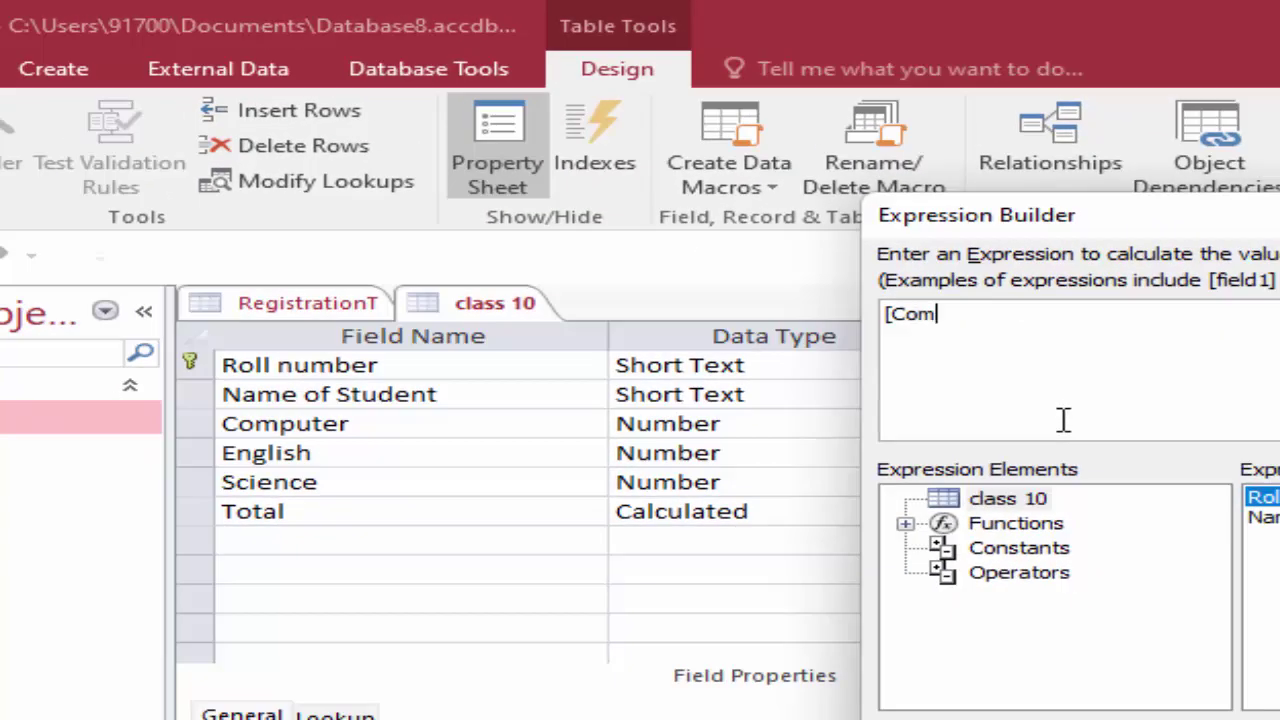
text(pu)
text(te)
text(r])
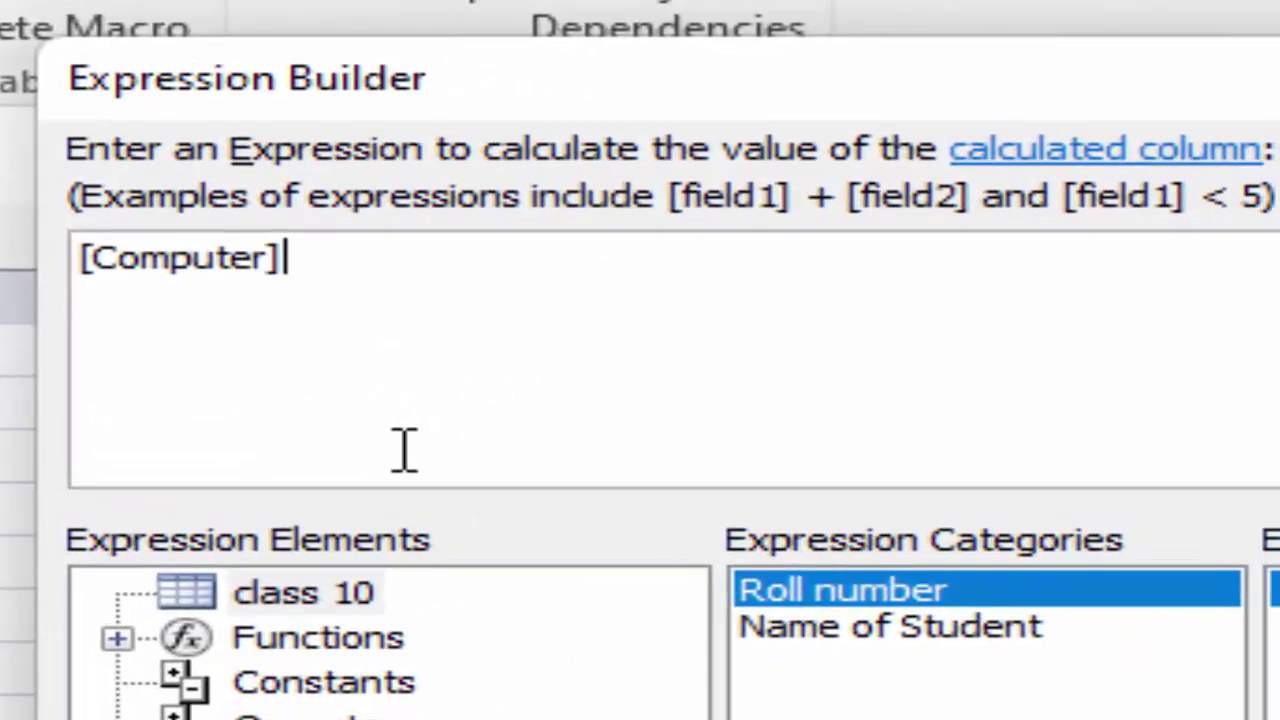
text( +[)
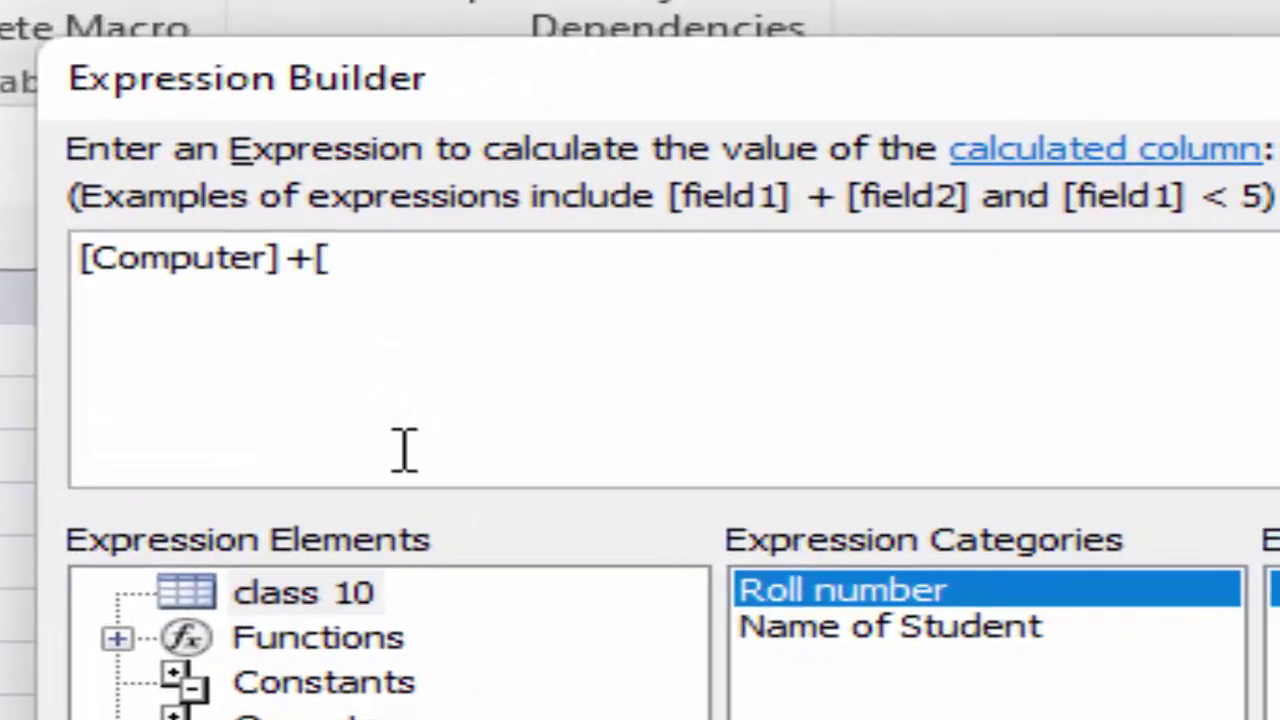
text(E)
text(nglis)
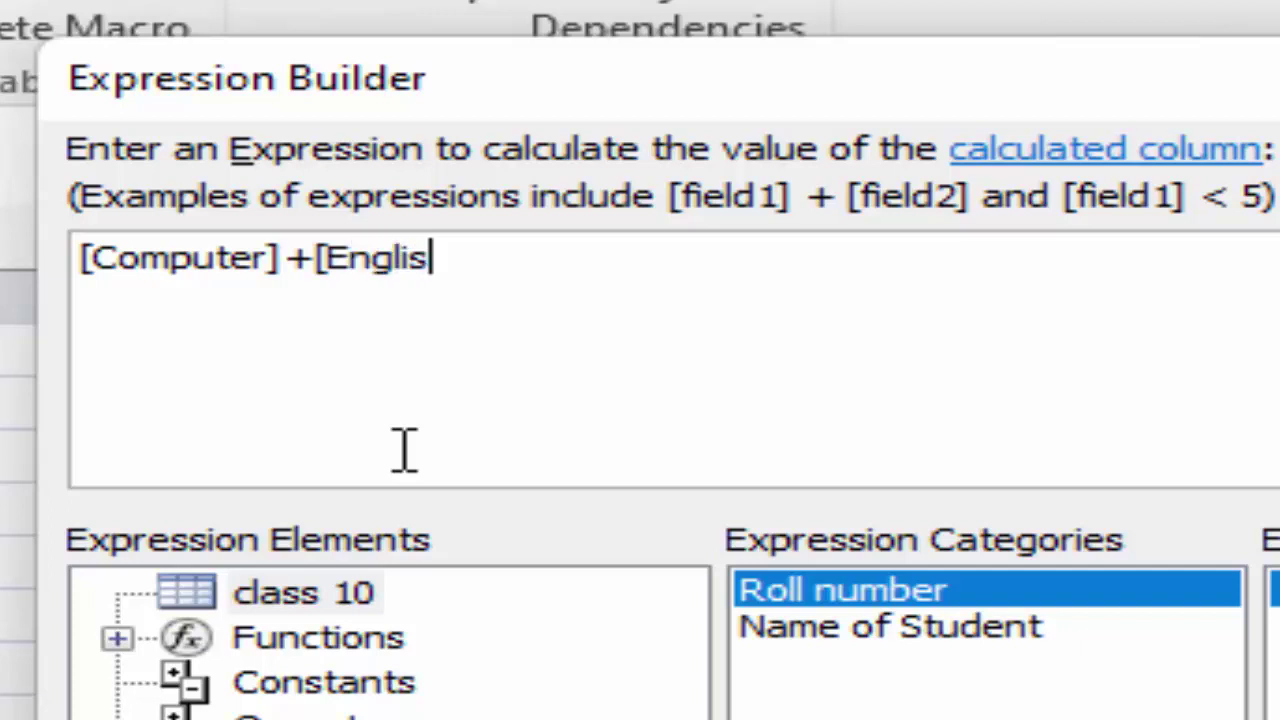
text(h] +)
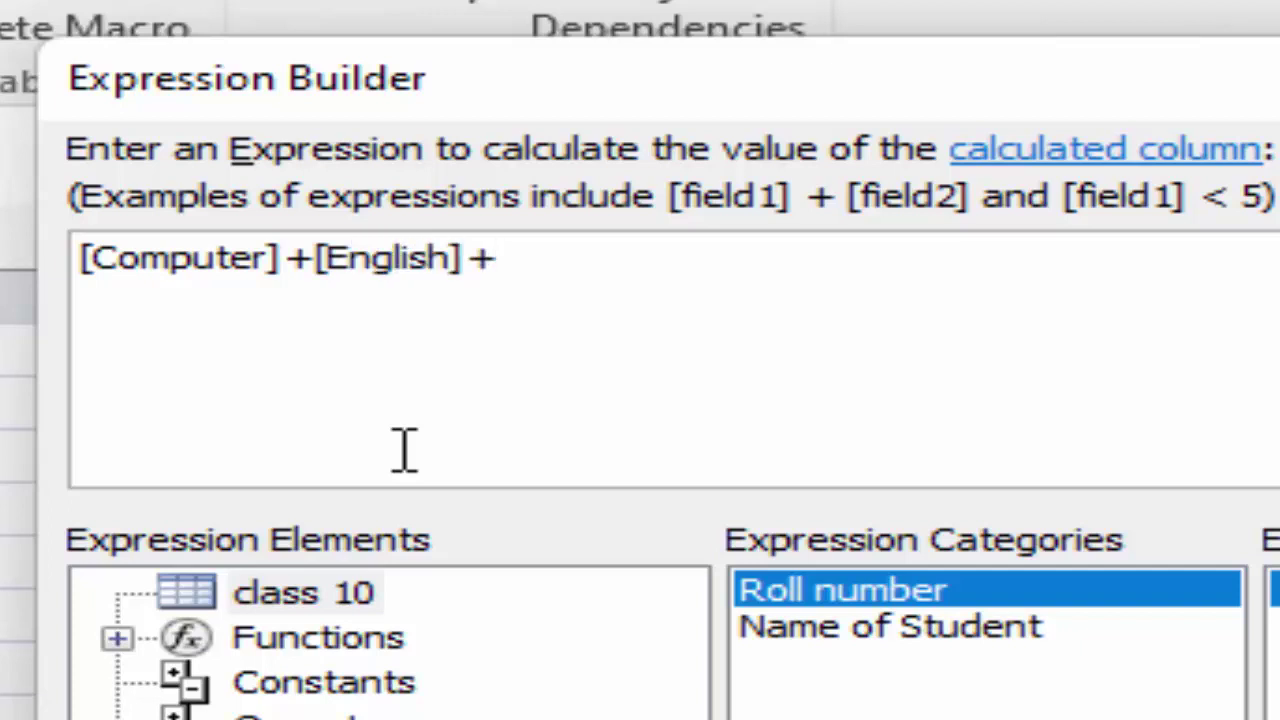
text([)
text(Scie)
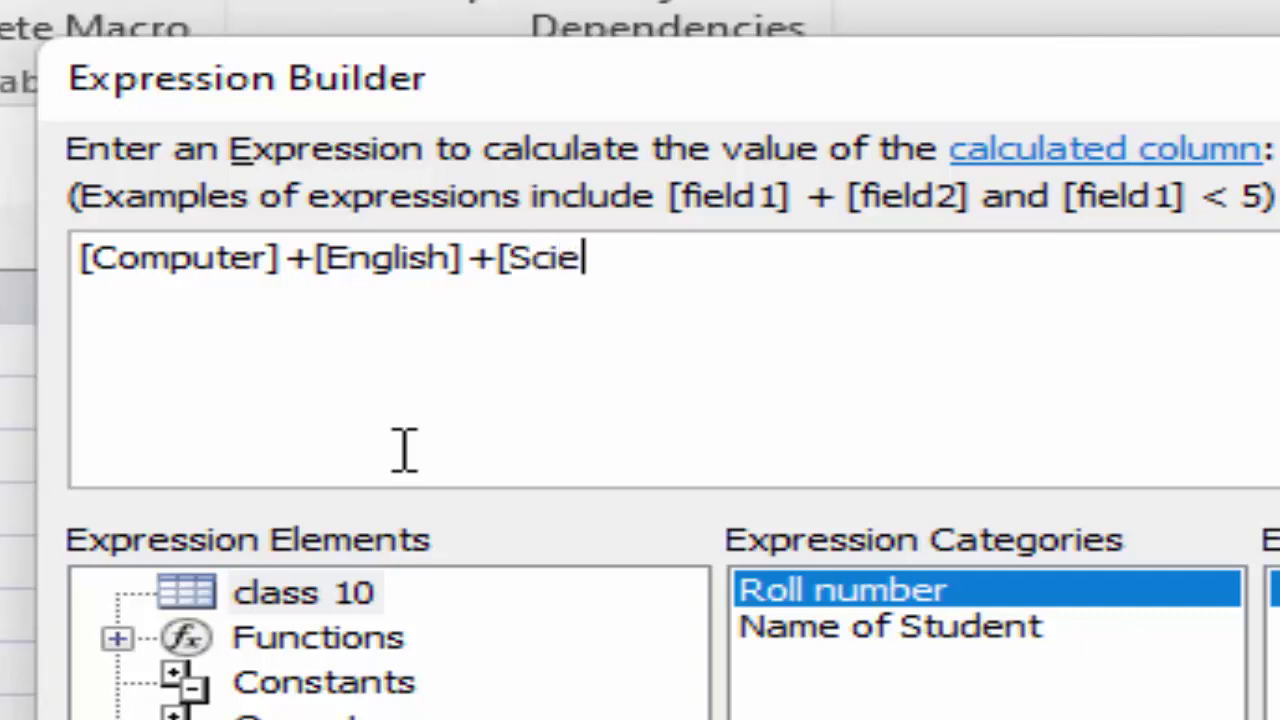
text(nce])
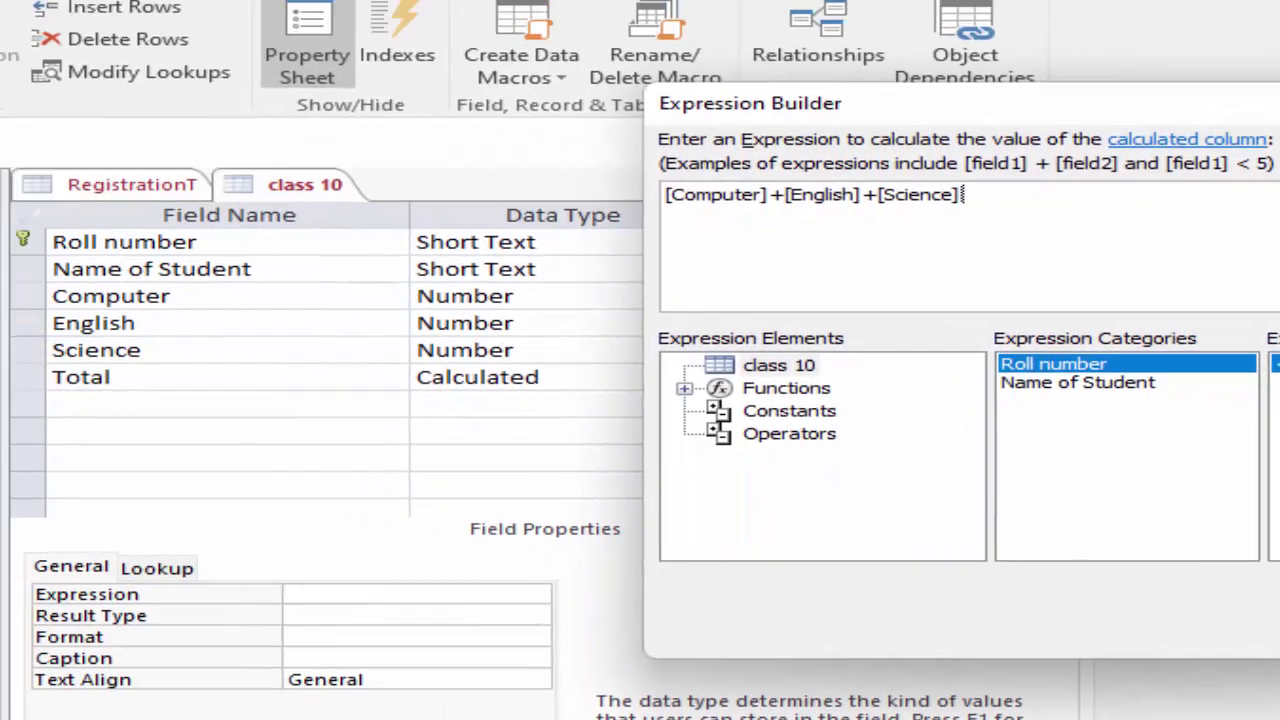
click(1214, 131)
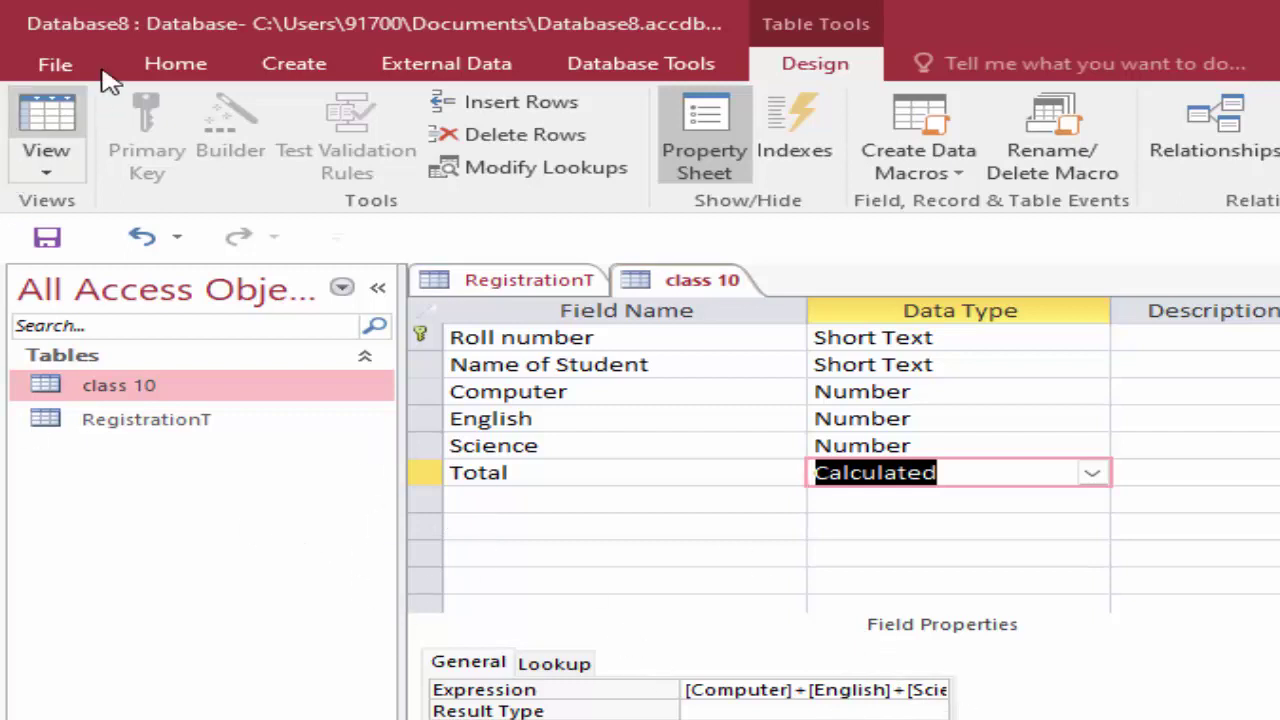
Step: Save and open the datasheet, then enter roll number 1 with marks 77, 66 and 78
click(52, 112)
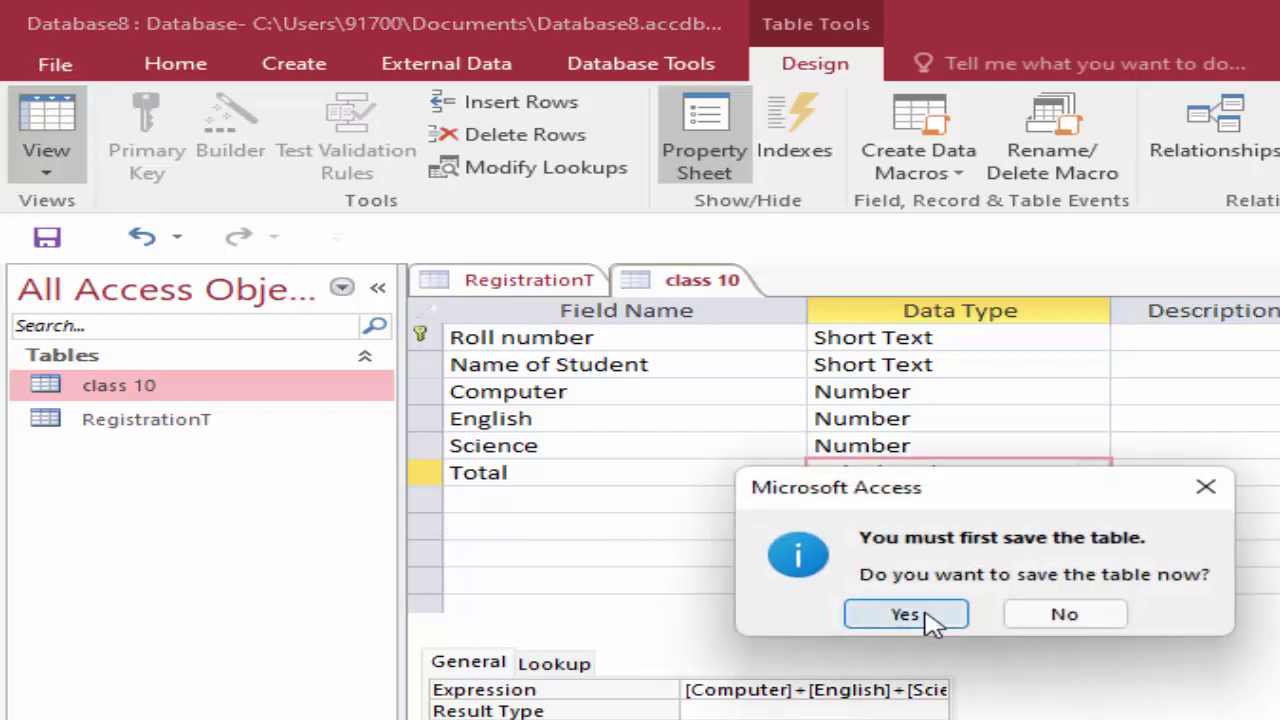
click(929, 614)
drag(620, 311, 695, 330)
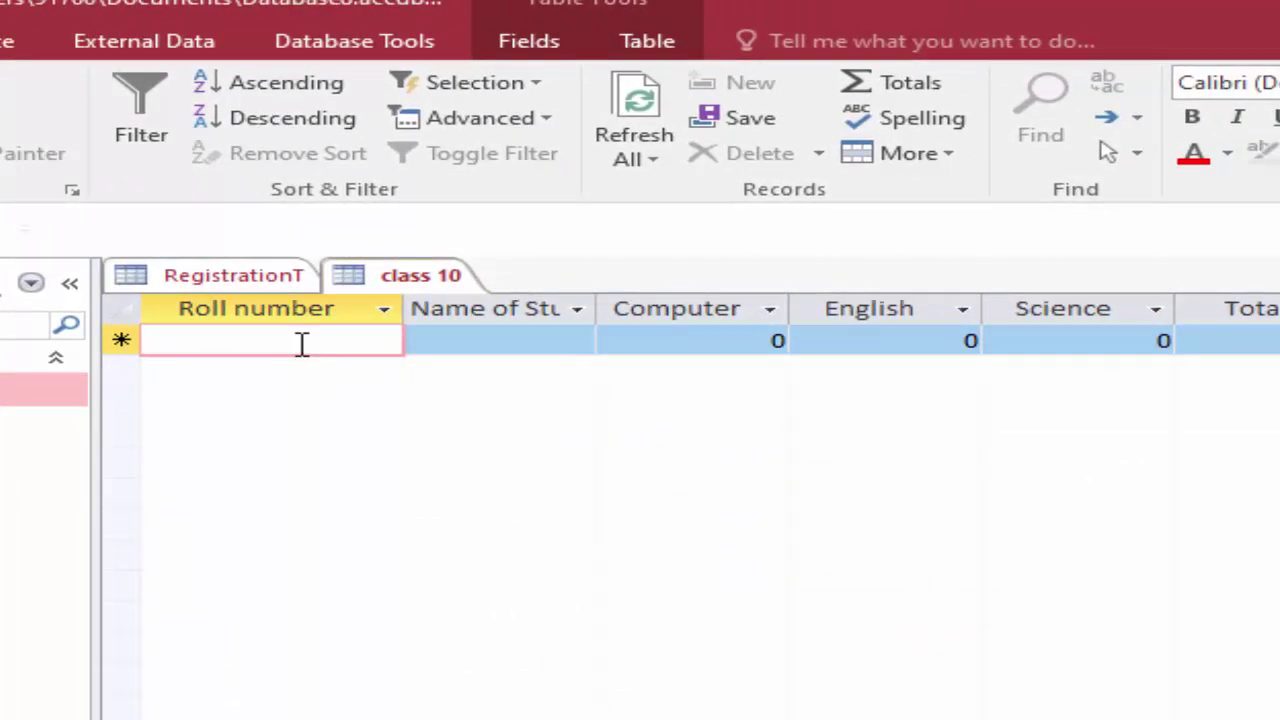
text(1)
key(Tab)
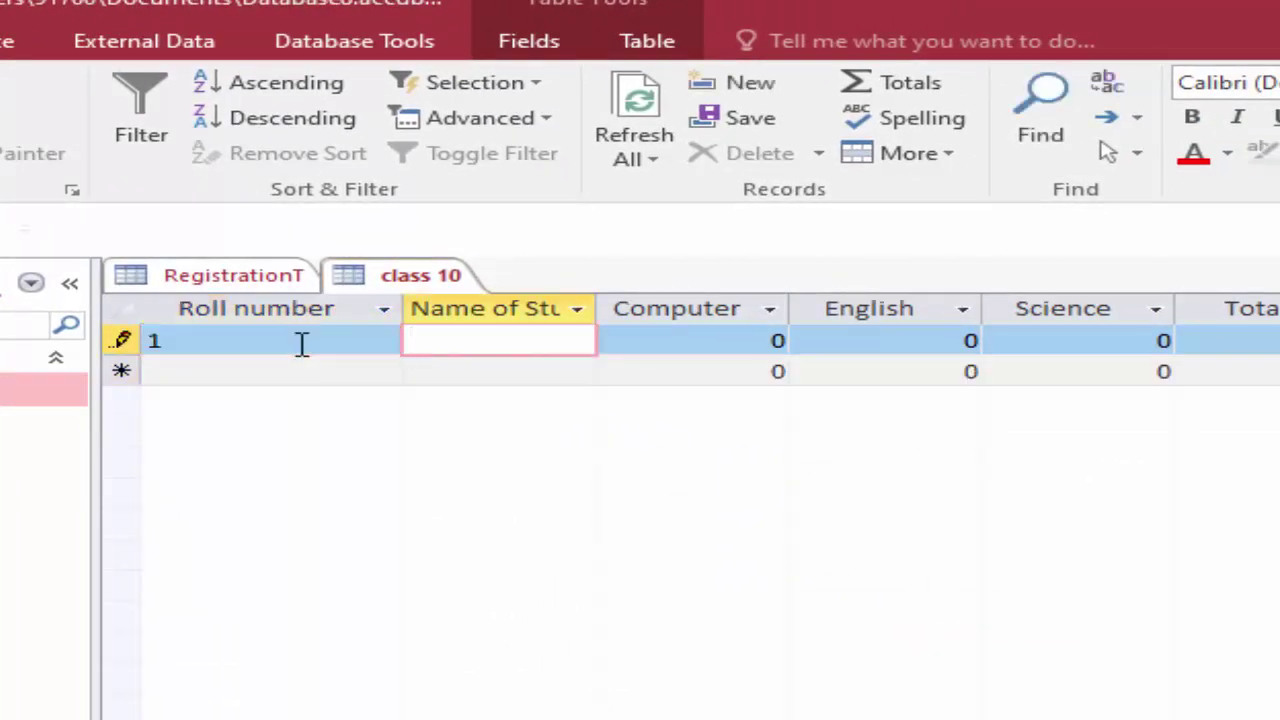
text(Ram)
key(Tab)
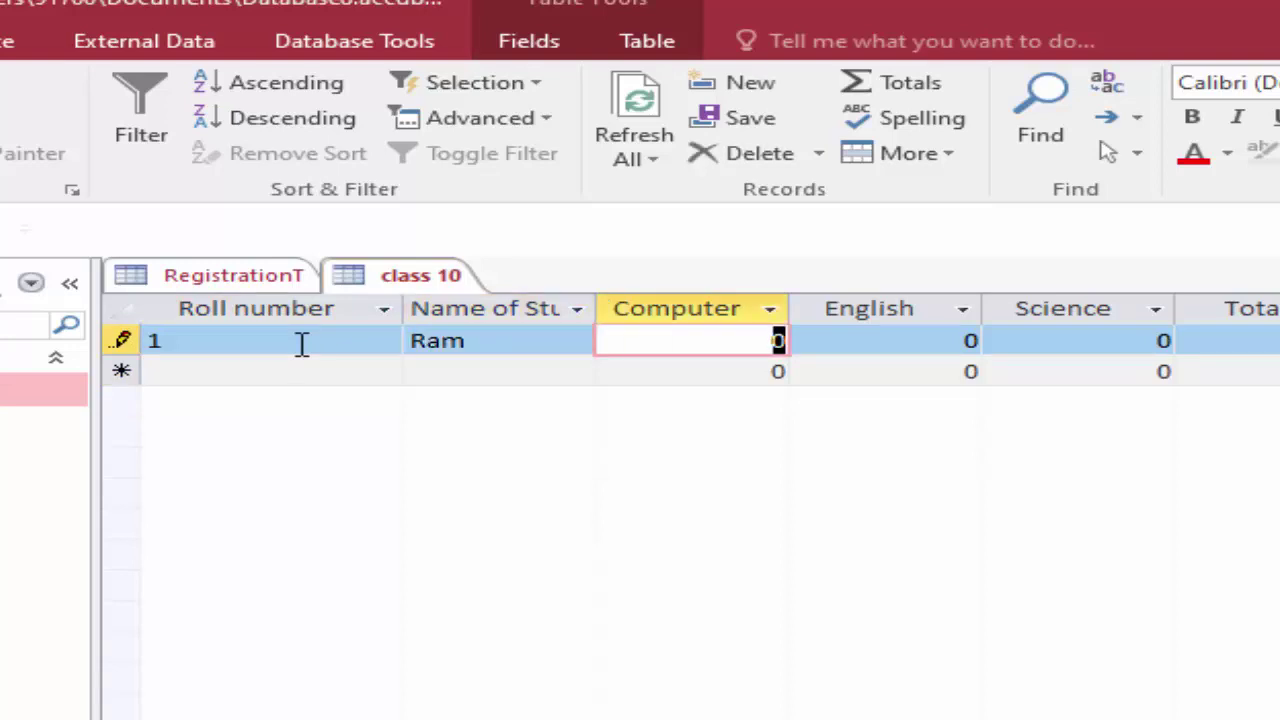
text(77)
key(Tab)
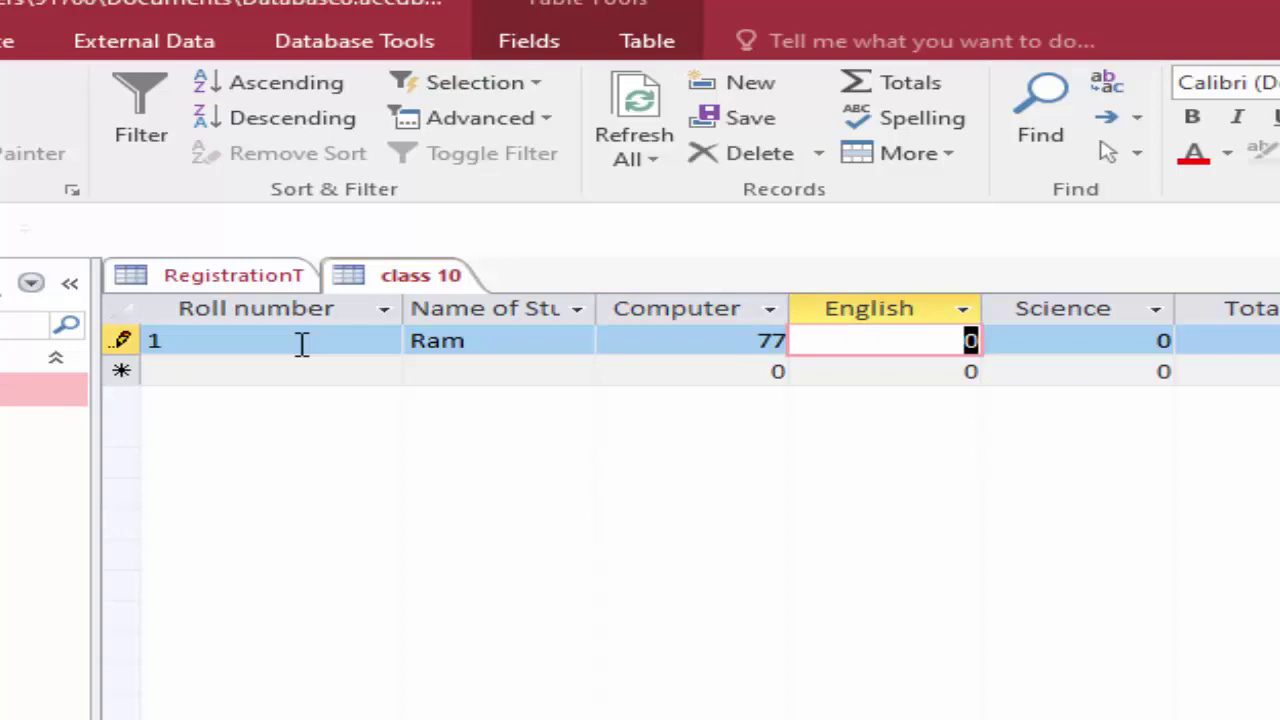
text(66)
key(Tab)
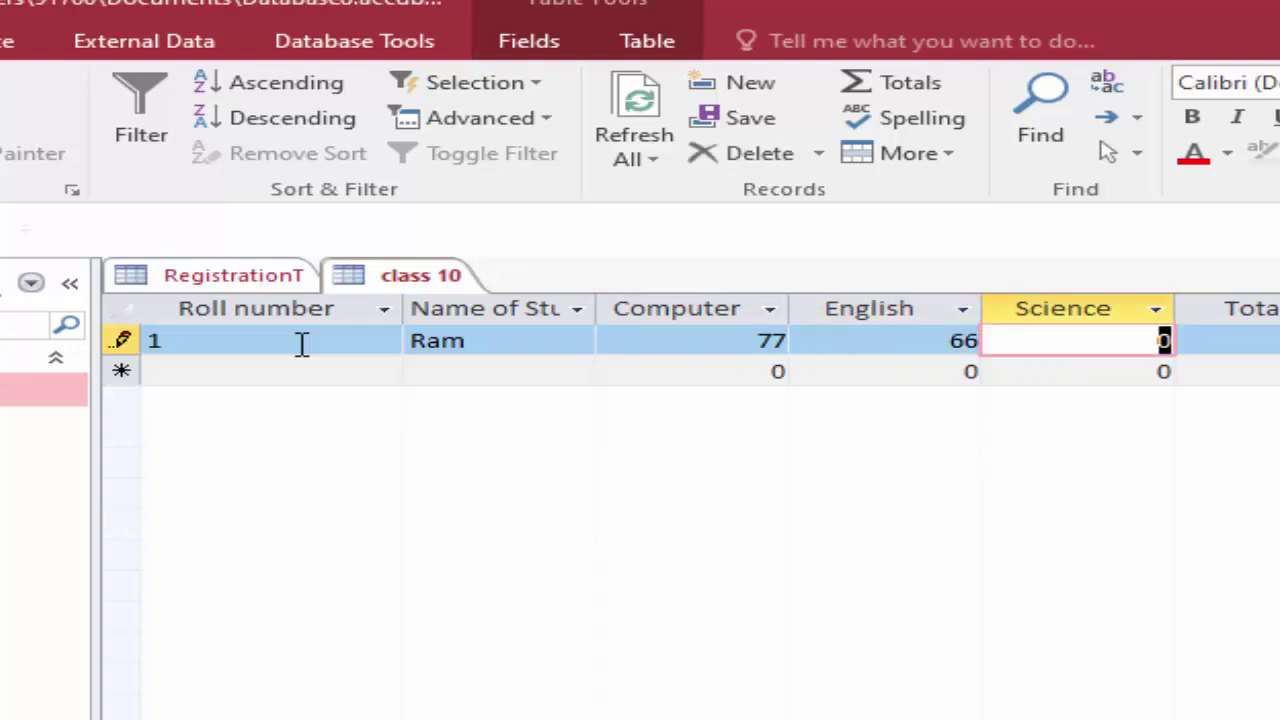
text(78)
key(Tab)
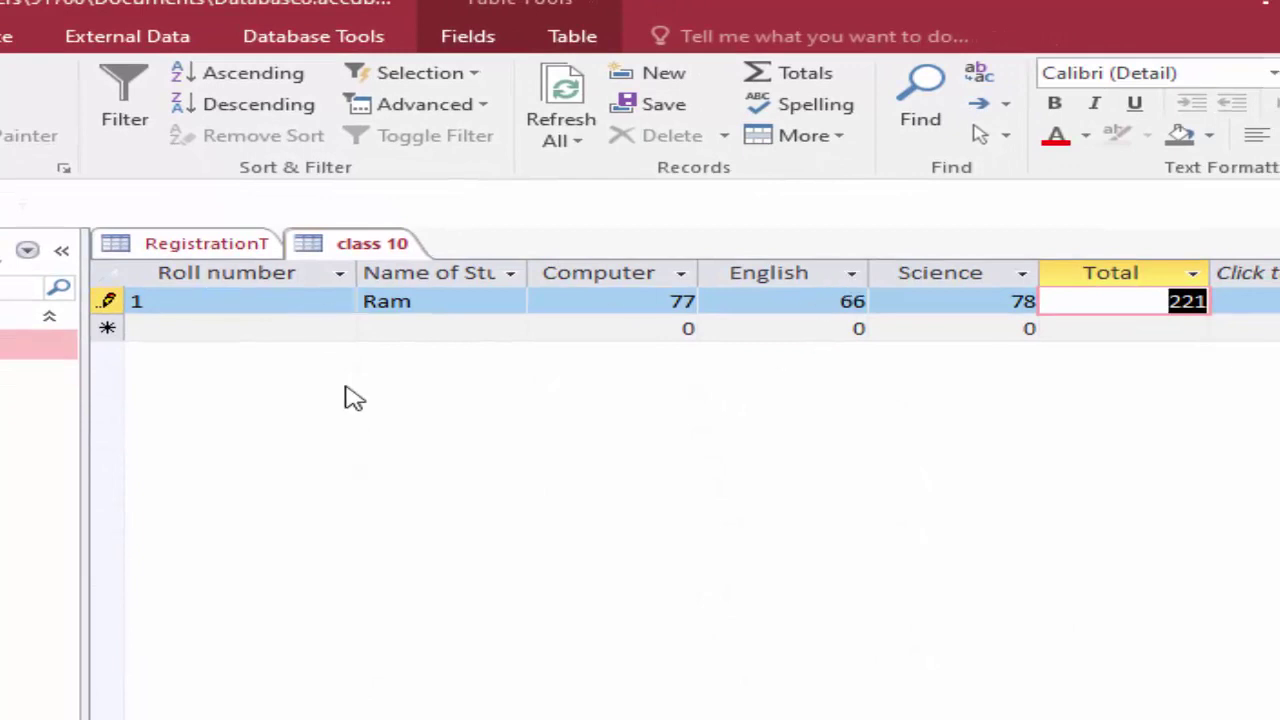
Step: Enter Shyam's record: roll number 2 with marks 55, 56 and 78
click(200, 330)
text(2)
key(Tab)
text(Shyam)
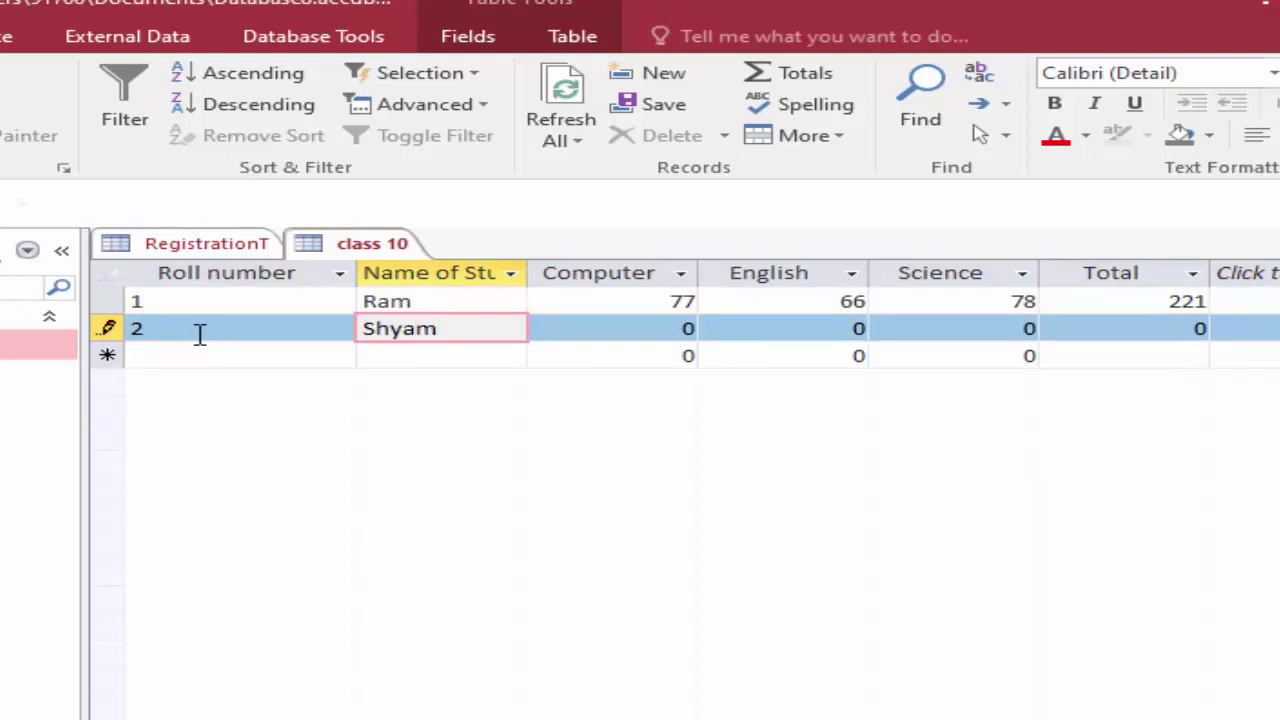
key(Tab)
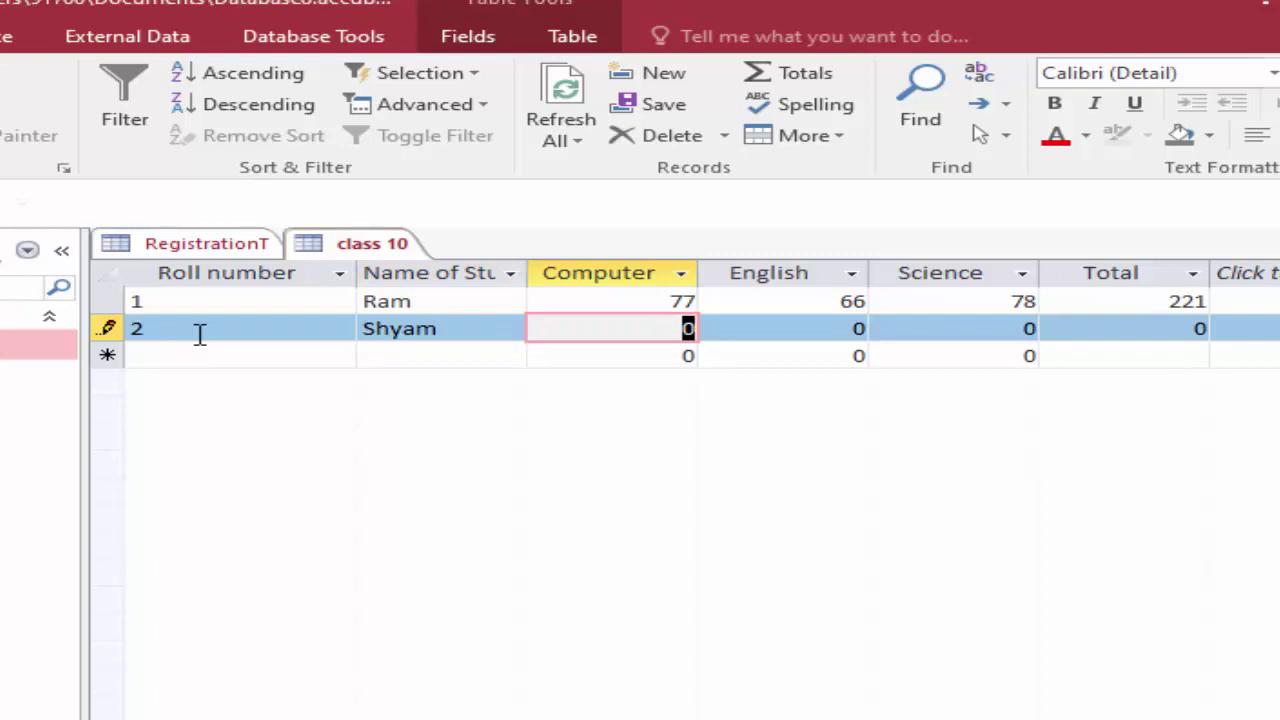
text(55)
key(Tab)
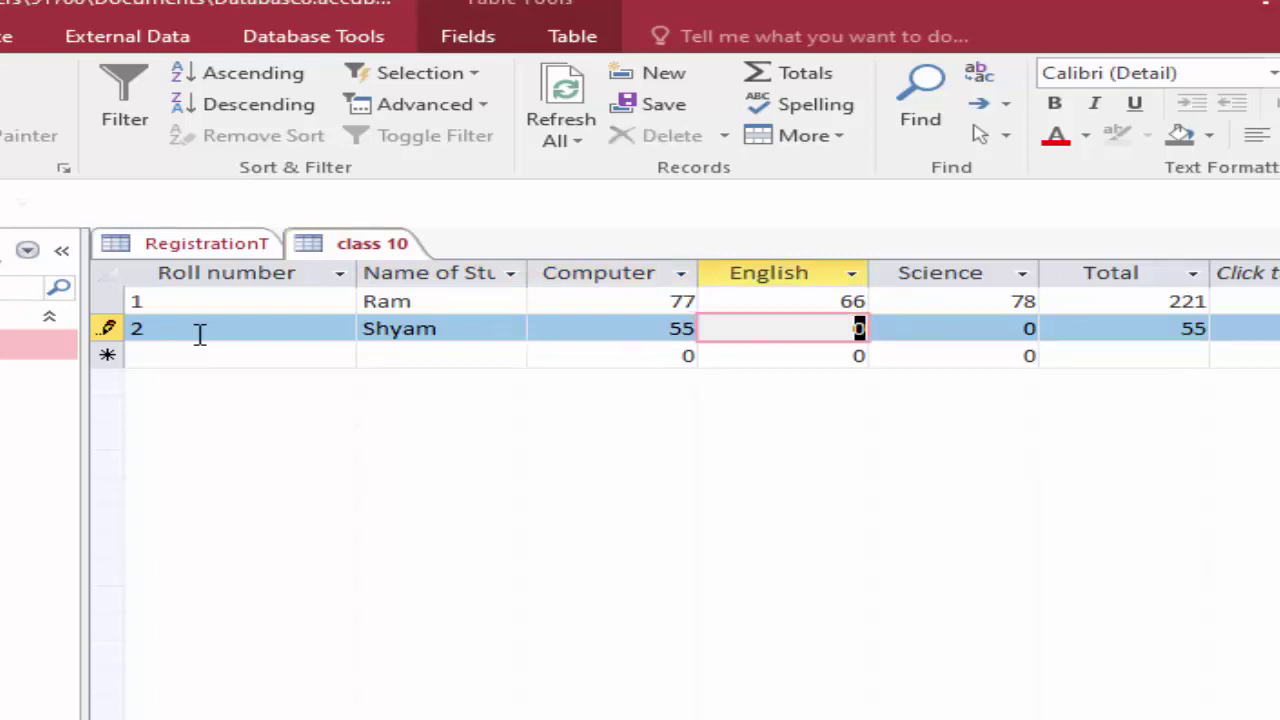
text(56)
key(Tab)
text(7)
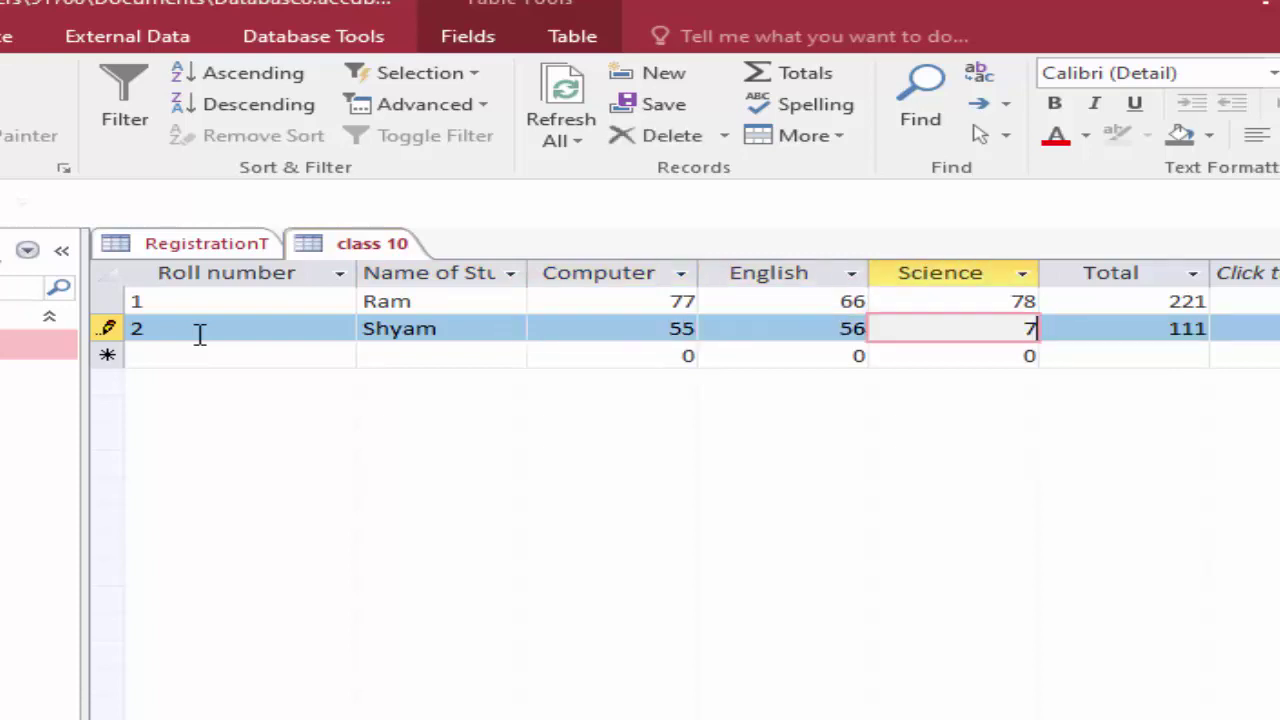
text(8)
key(Tab)
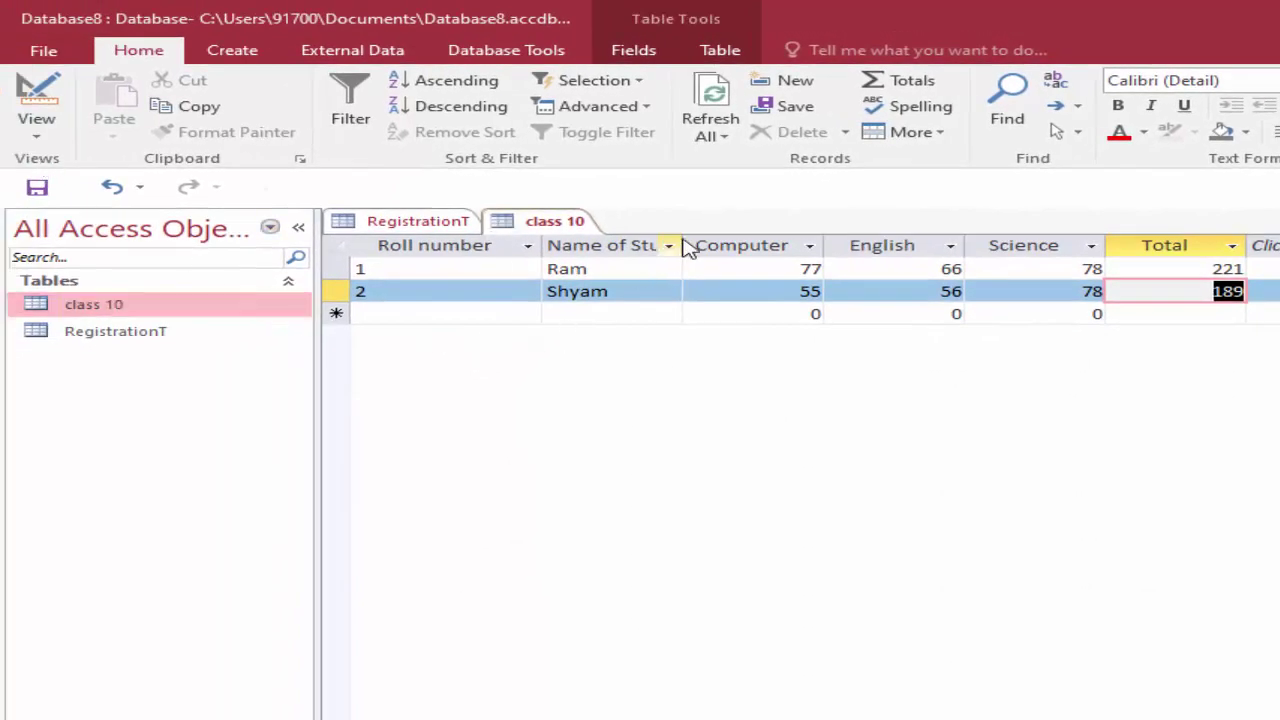
Step: Widen the Name of Student column to show its full heading
key(Delete)
key(Escape)
drag(684, 239, 721, 245)
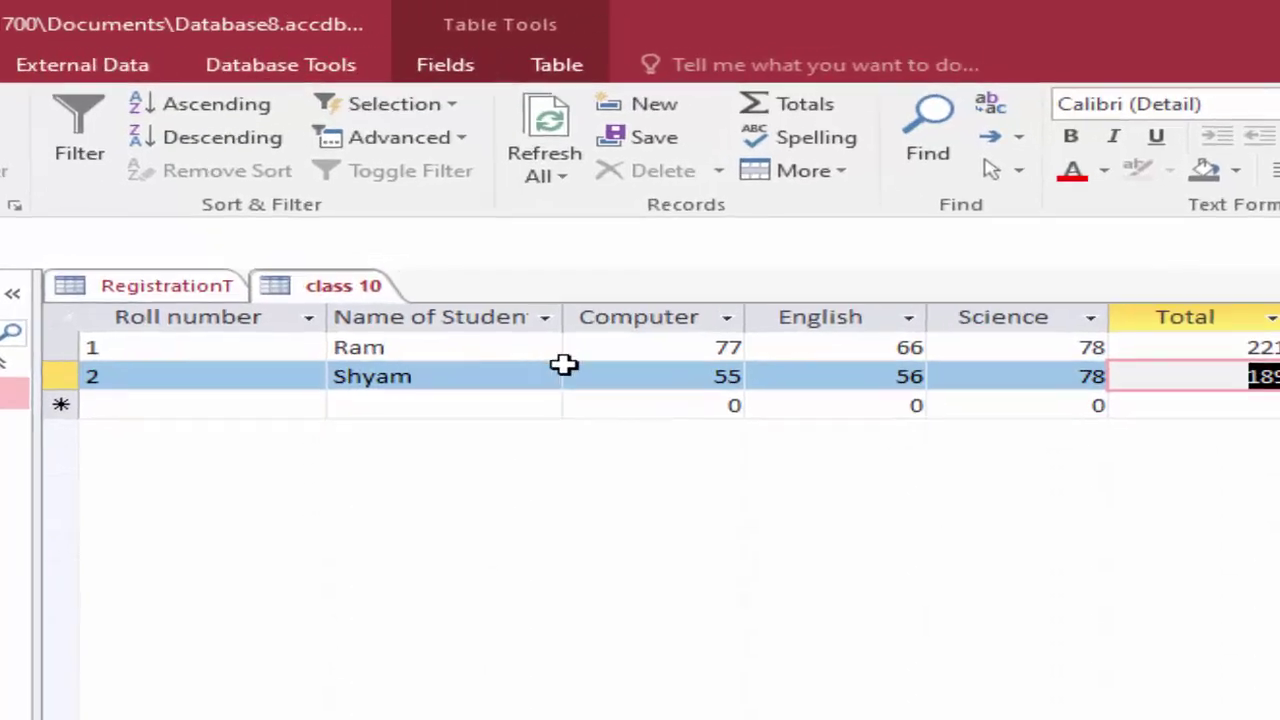
drag(551, 320, 608, 391)
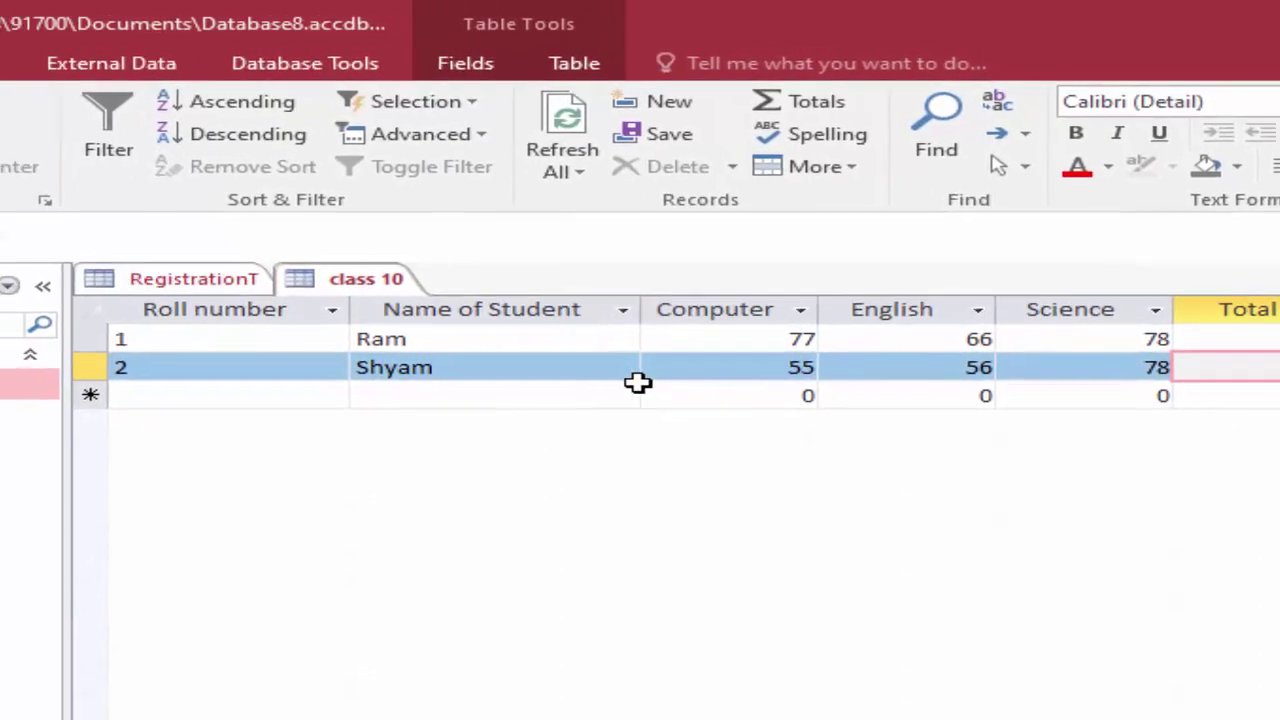
Step: Insert a Short Text field Registration Id above Name of Student and save the table
click(14, 130)
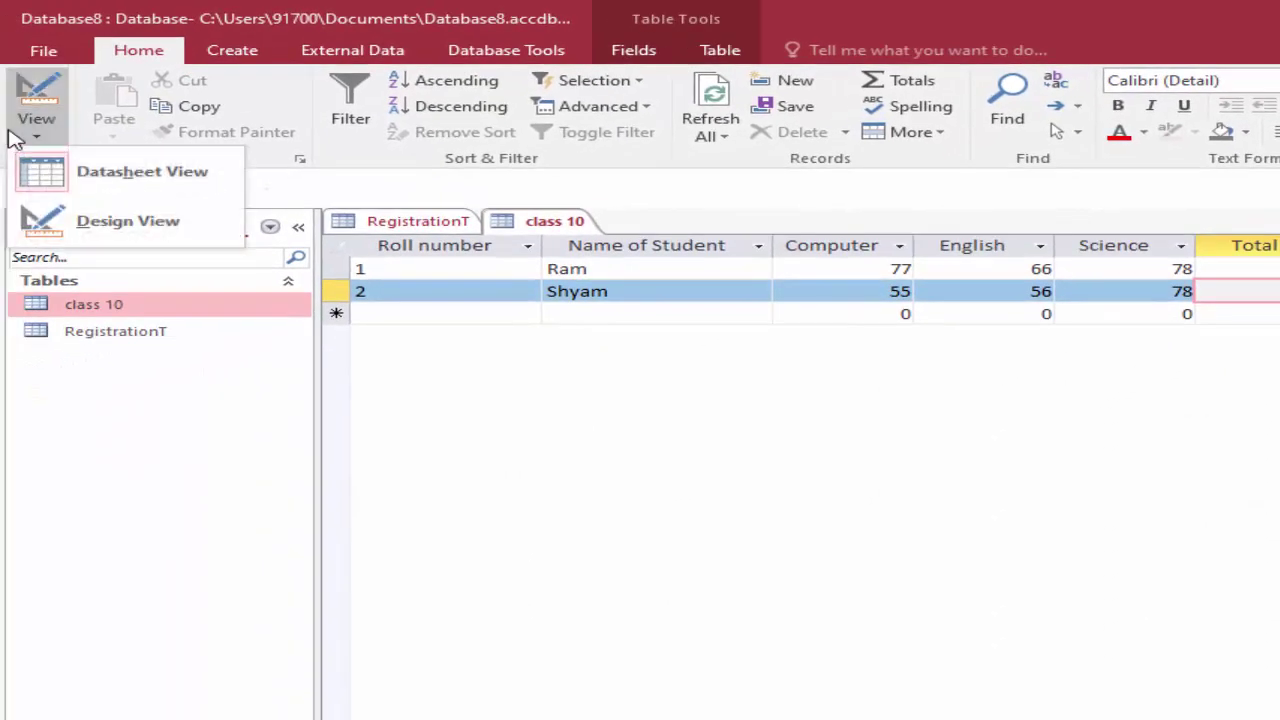
click(77, 217)
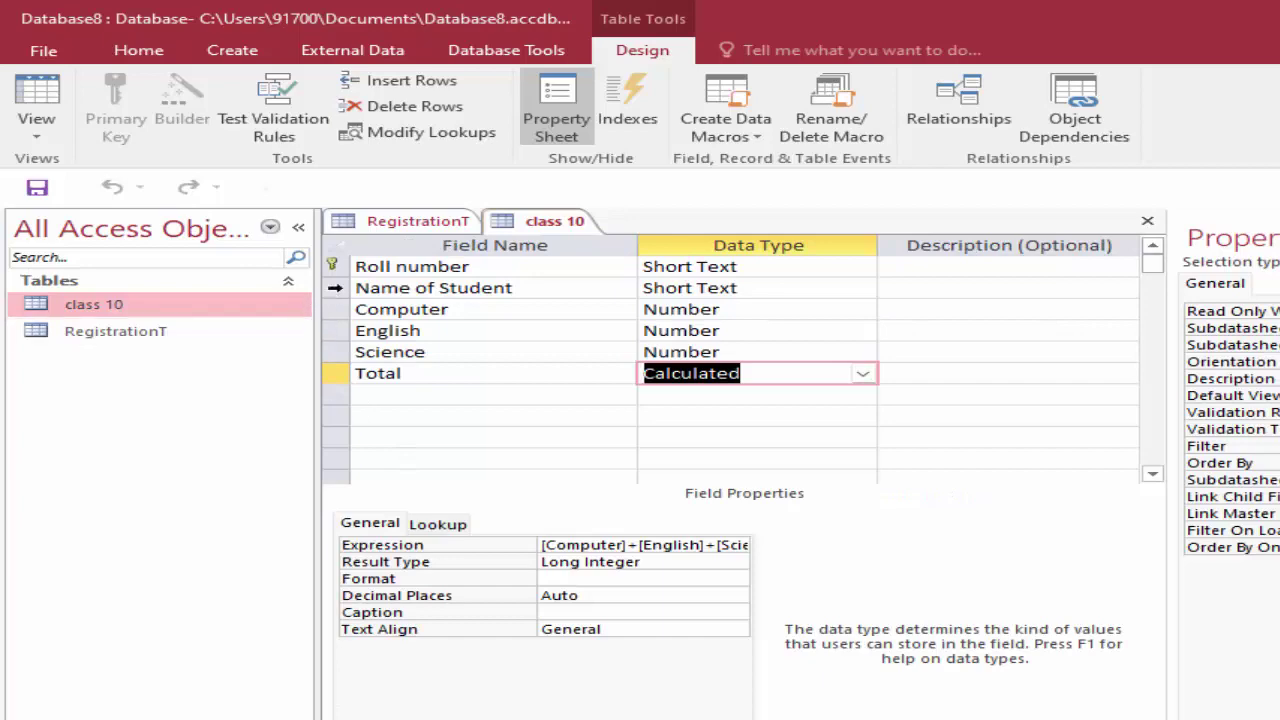
right_click(337, 288)
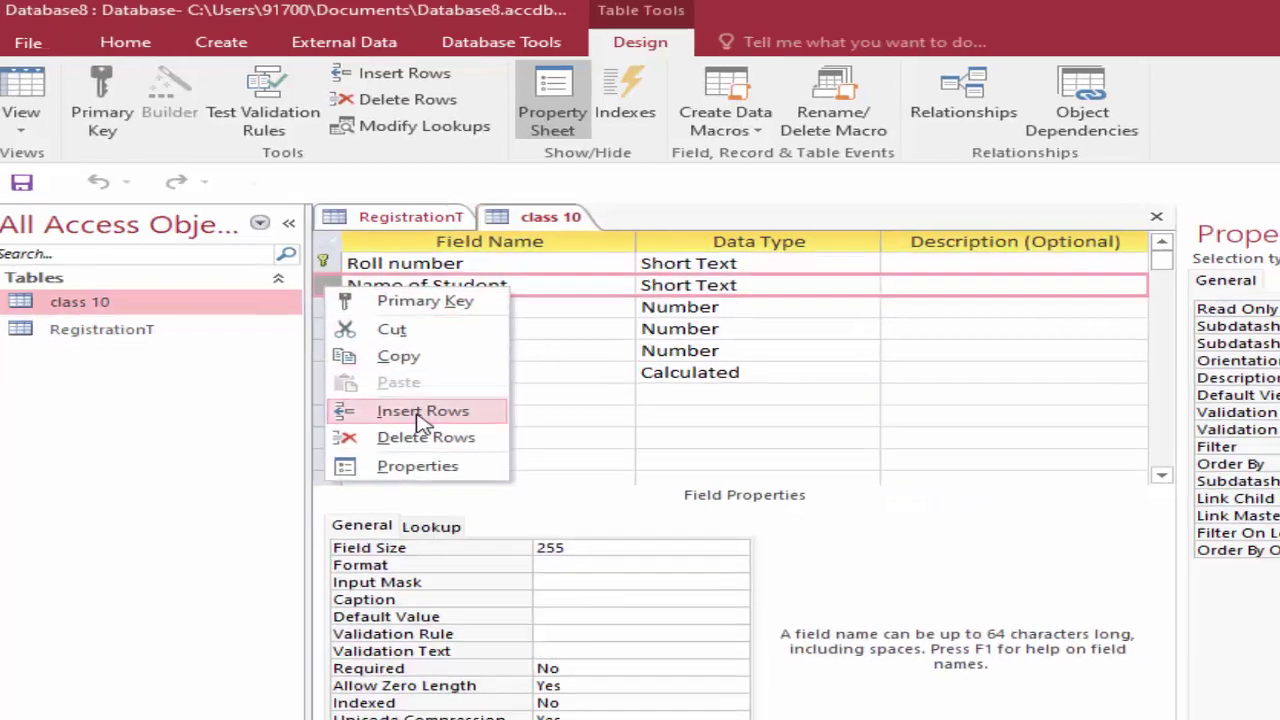
click(420, 411)
text(R)
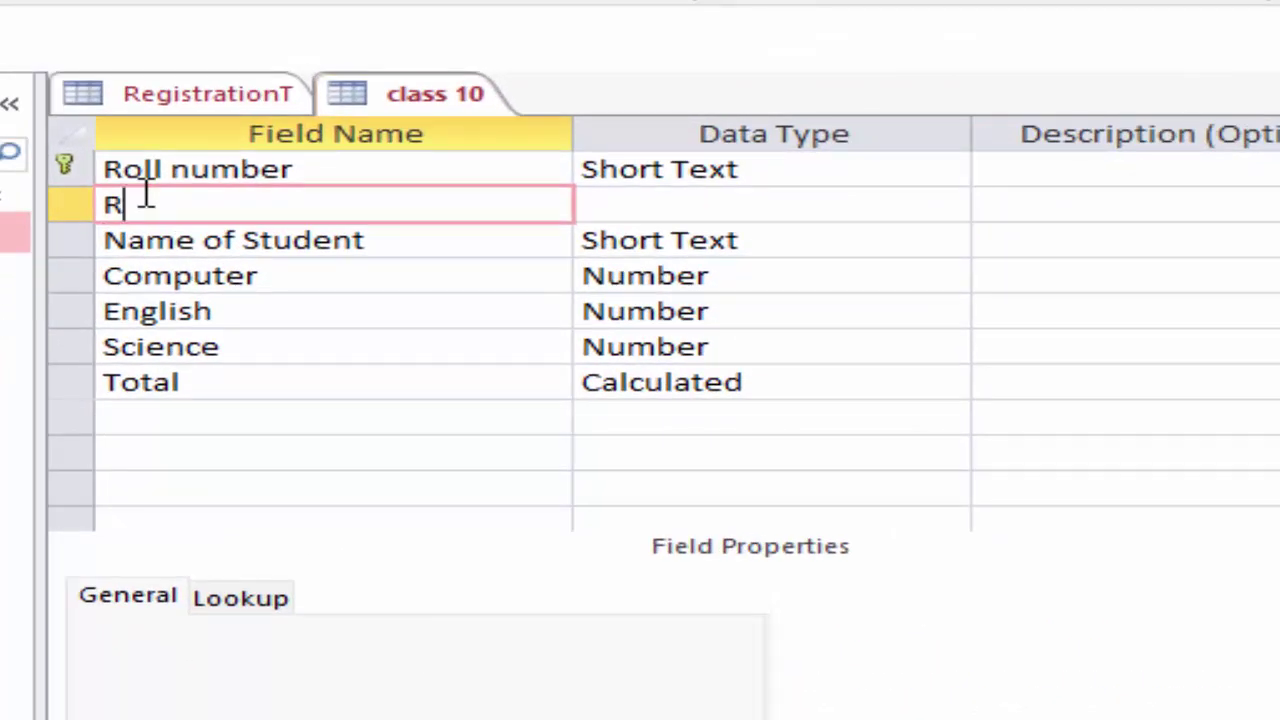
text(egis)
text(tratio)
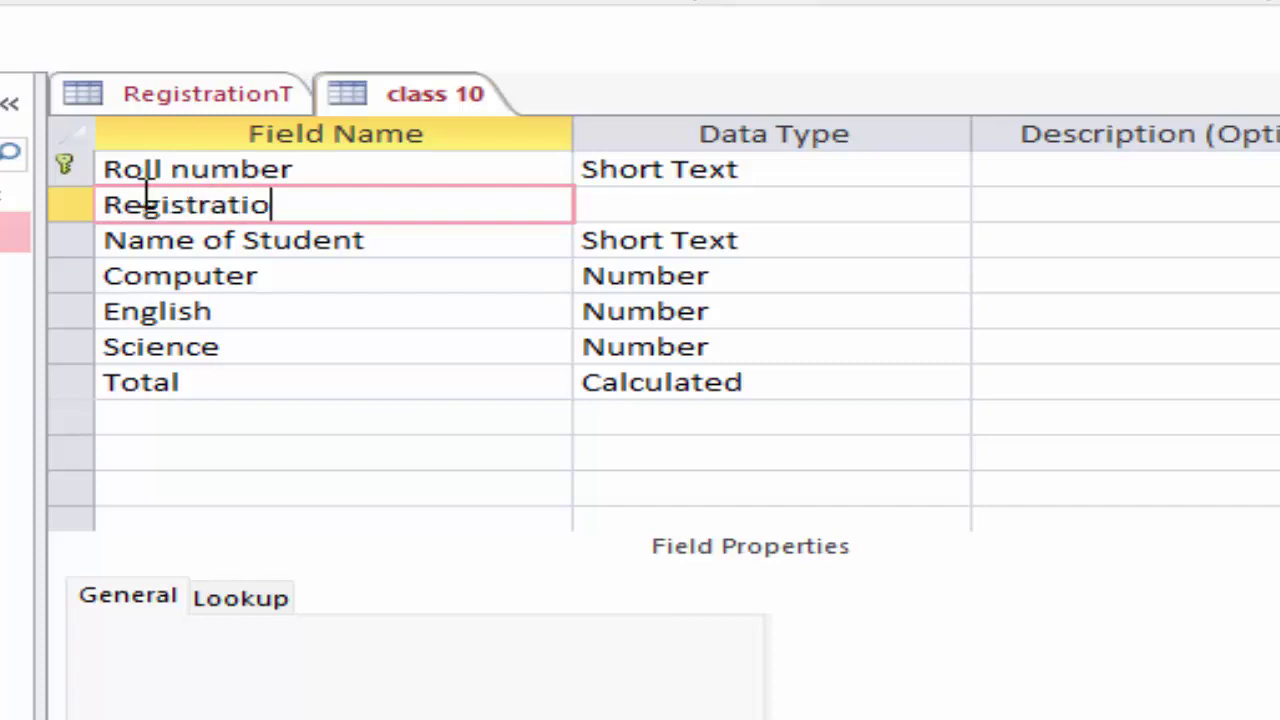
text(n Id)
click(825, 204)
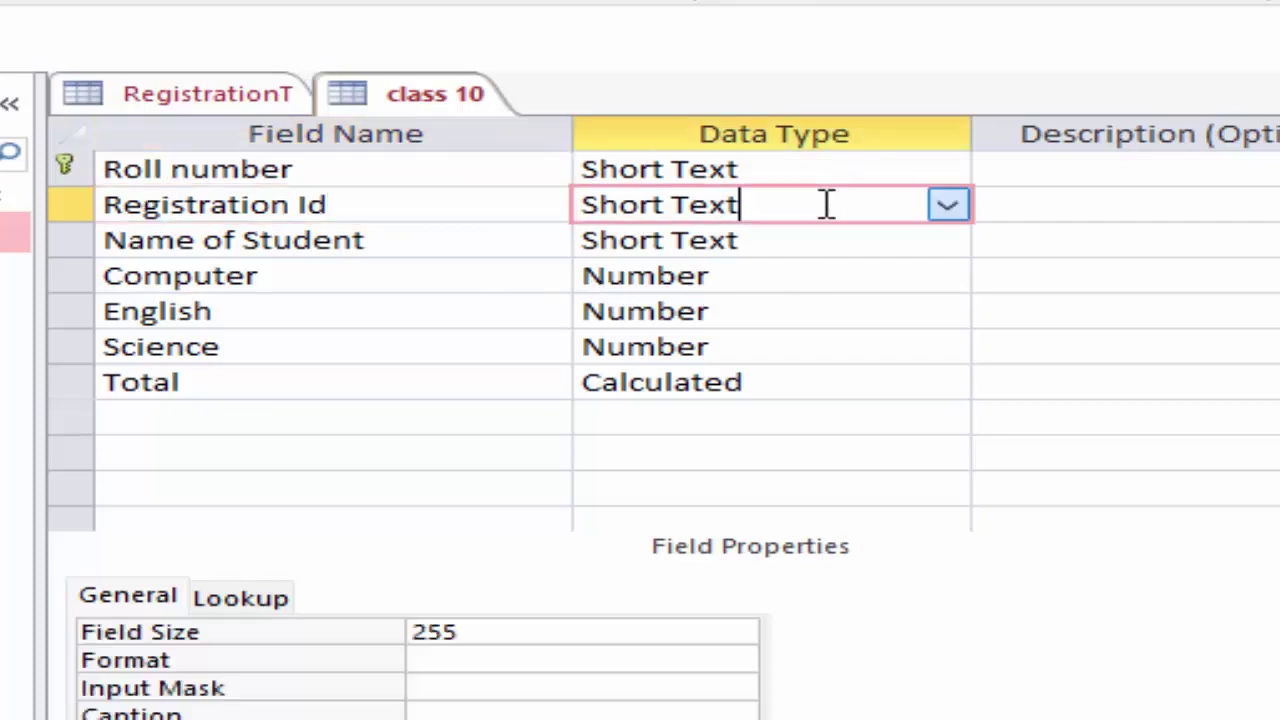
click(10, 10)
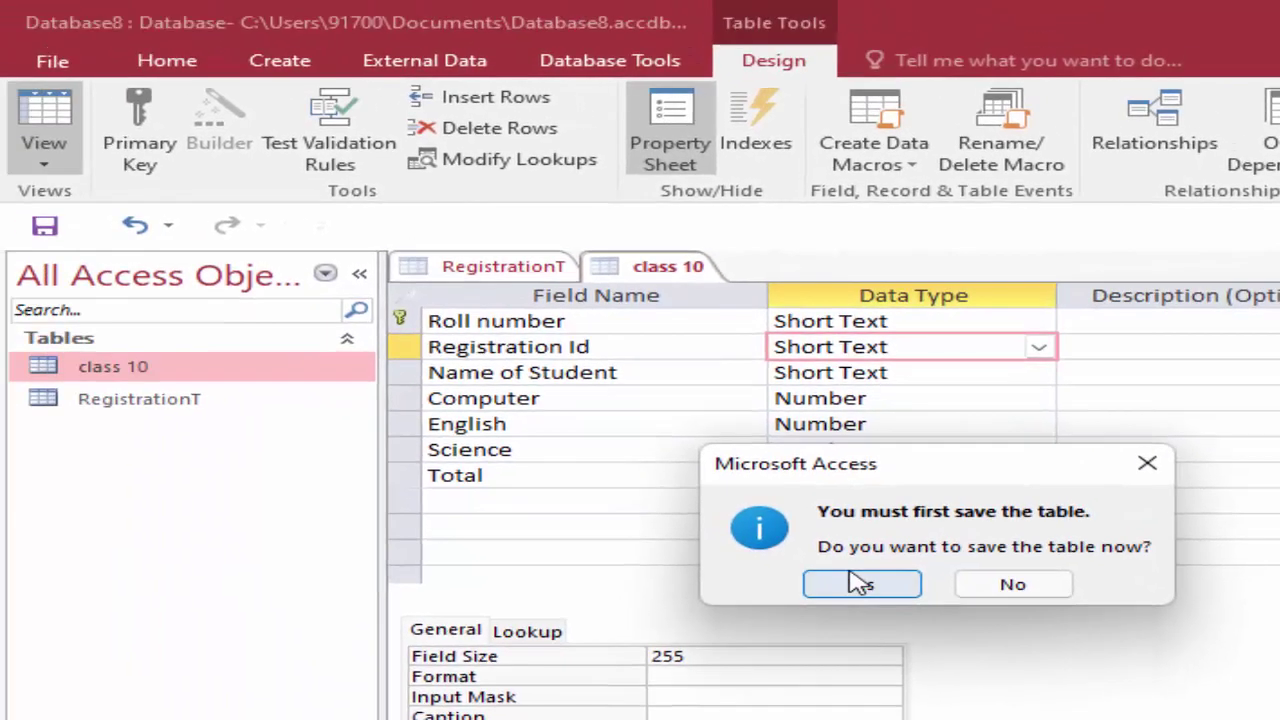
click(797, 564)
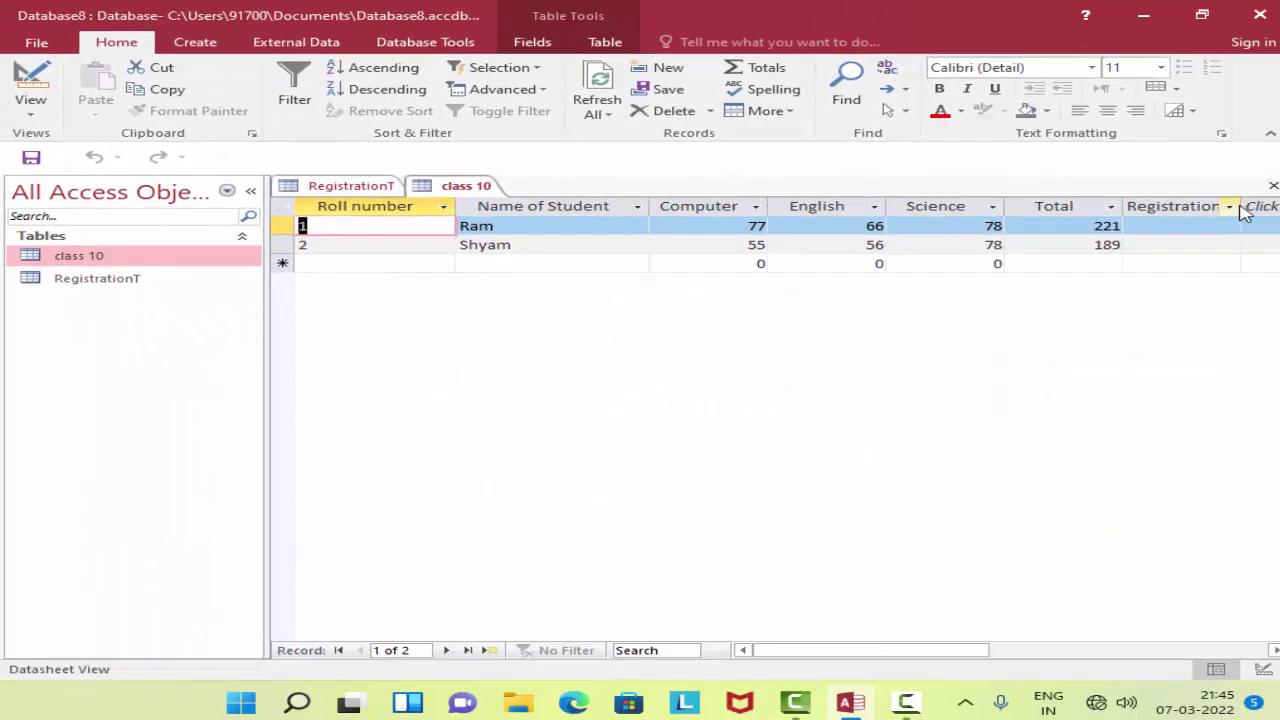
Step: Look up the ids in RegistrationT and enter R01 as Ram's Registration Id
double_click(1241, 210)
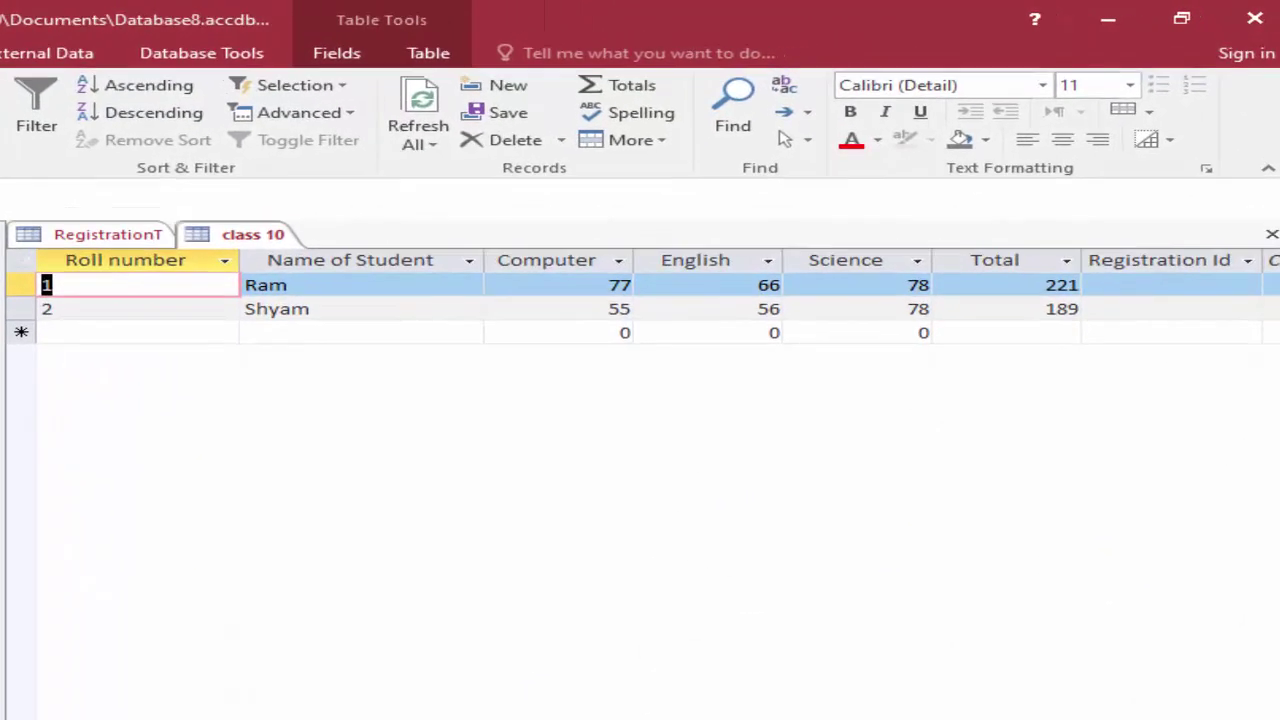
click(108, 234)
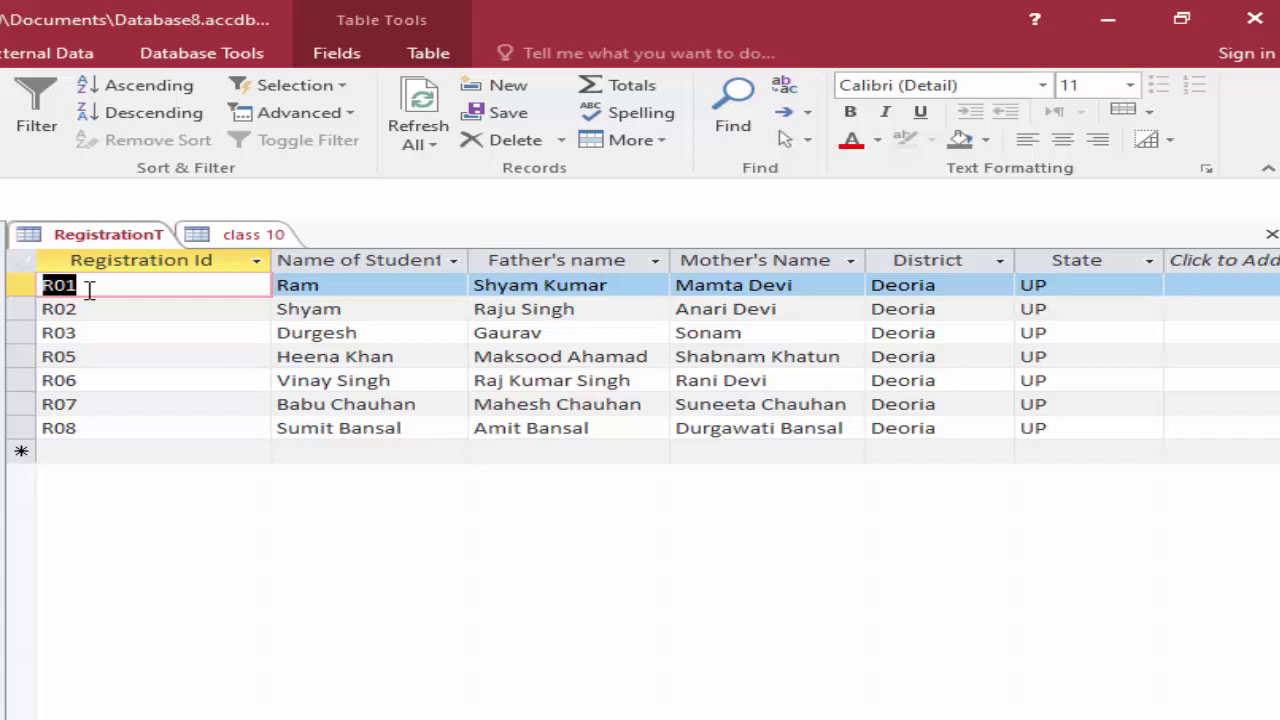
click(216, 236)
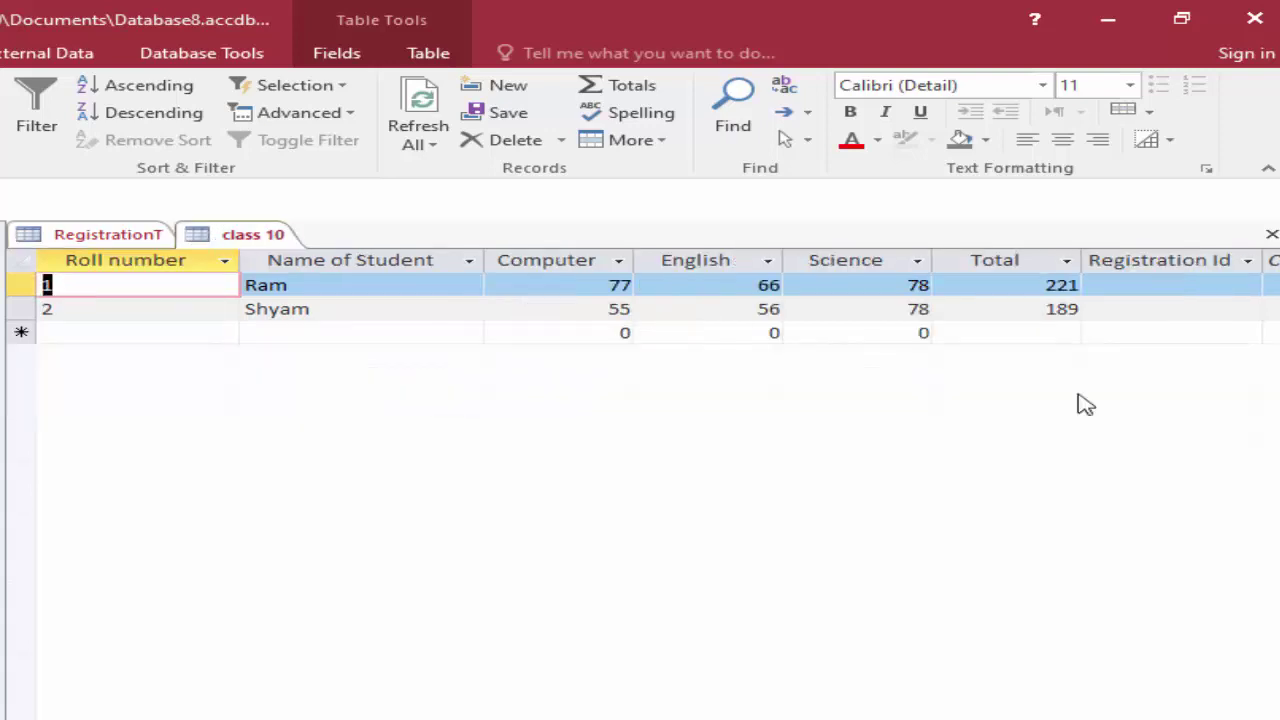
click(1127, 284)
text(R)
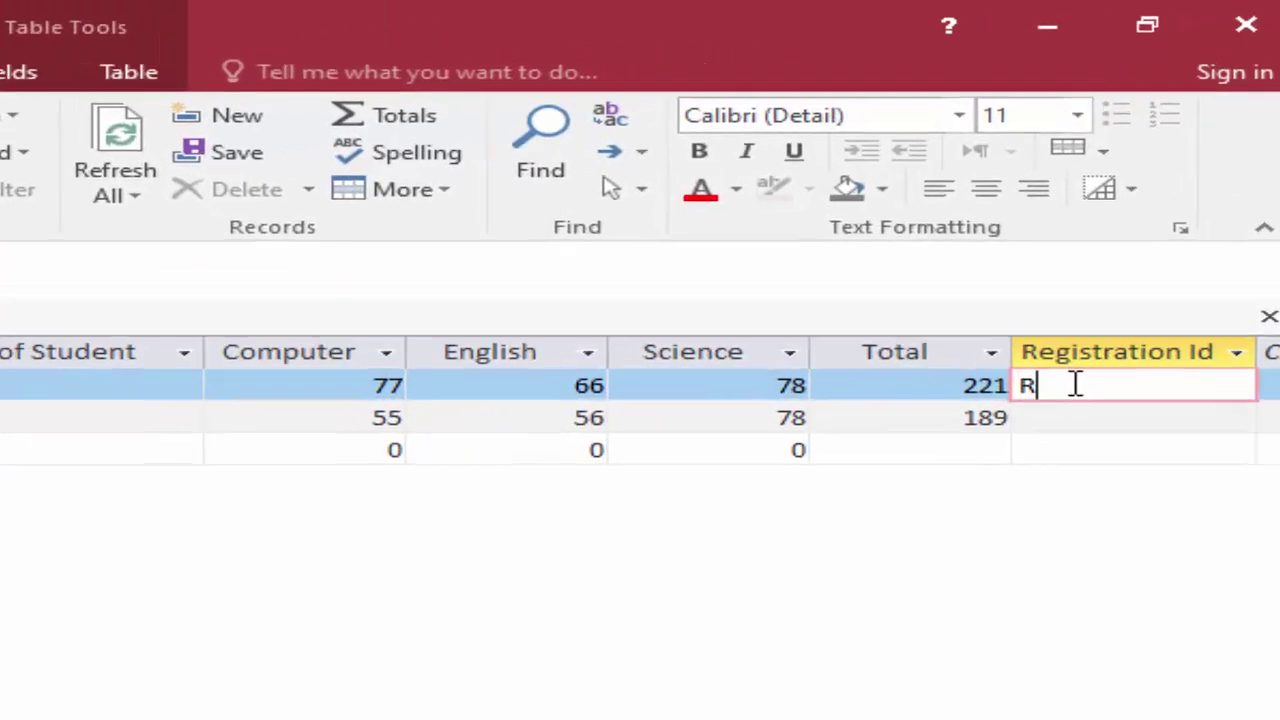
text(01)
key(Down)
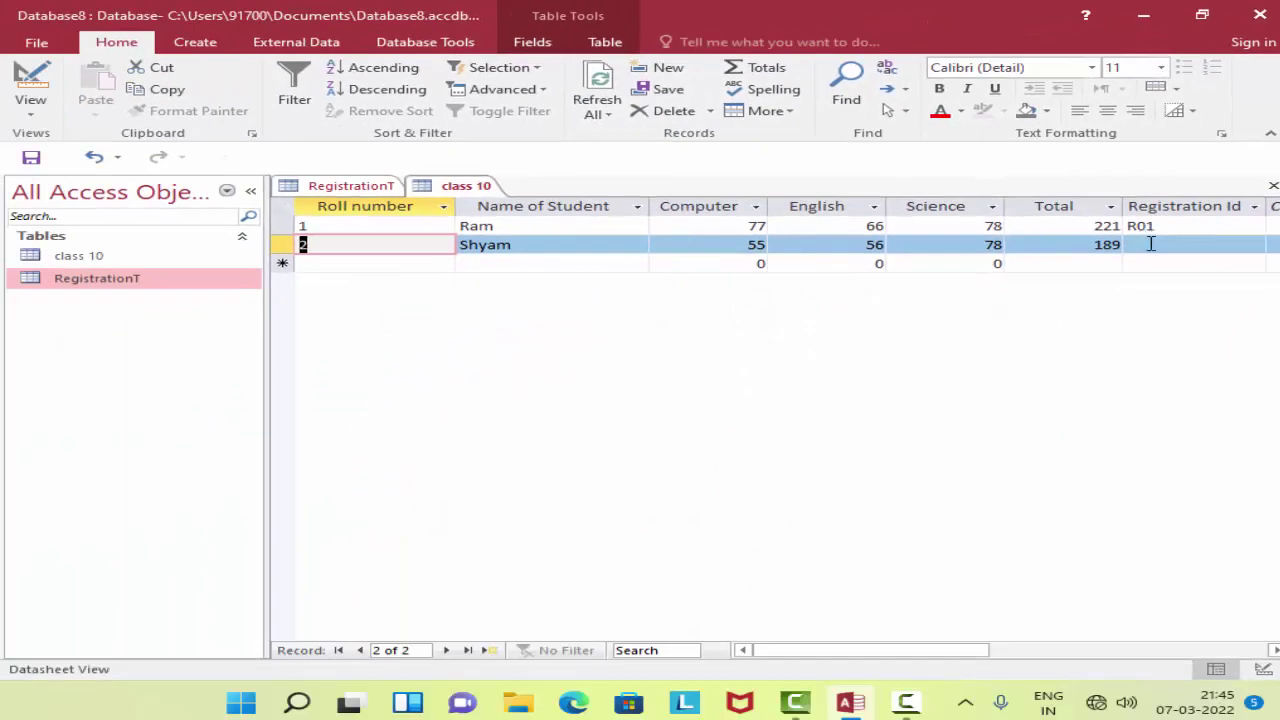
Step: Enter R02 as Shyam's Registration Id and save class 10
click(1151, 244)
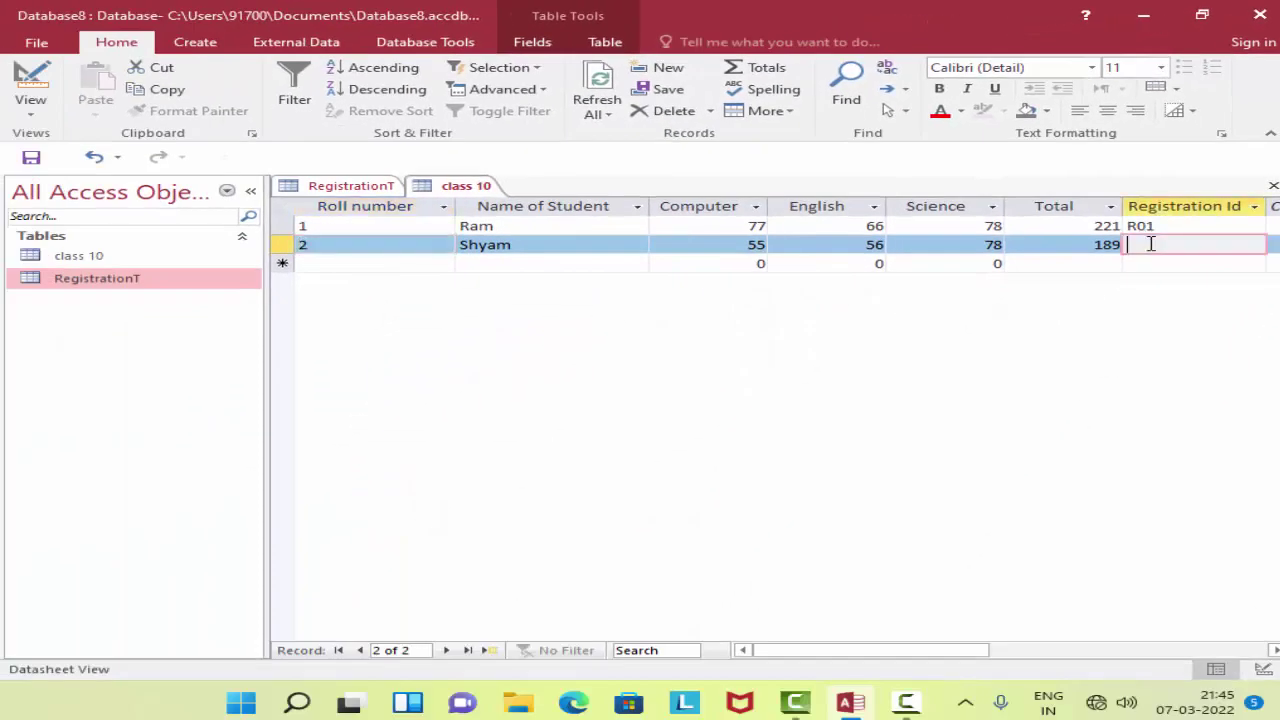
double_click(128, 283)
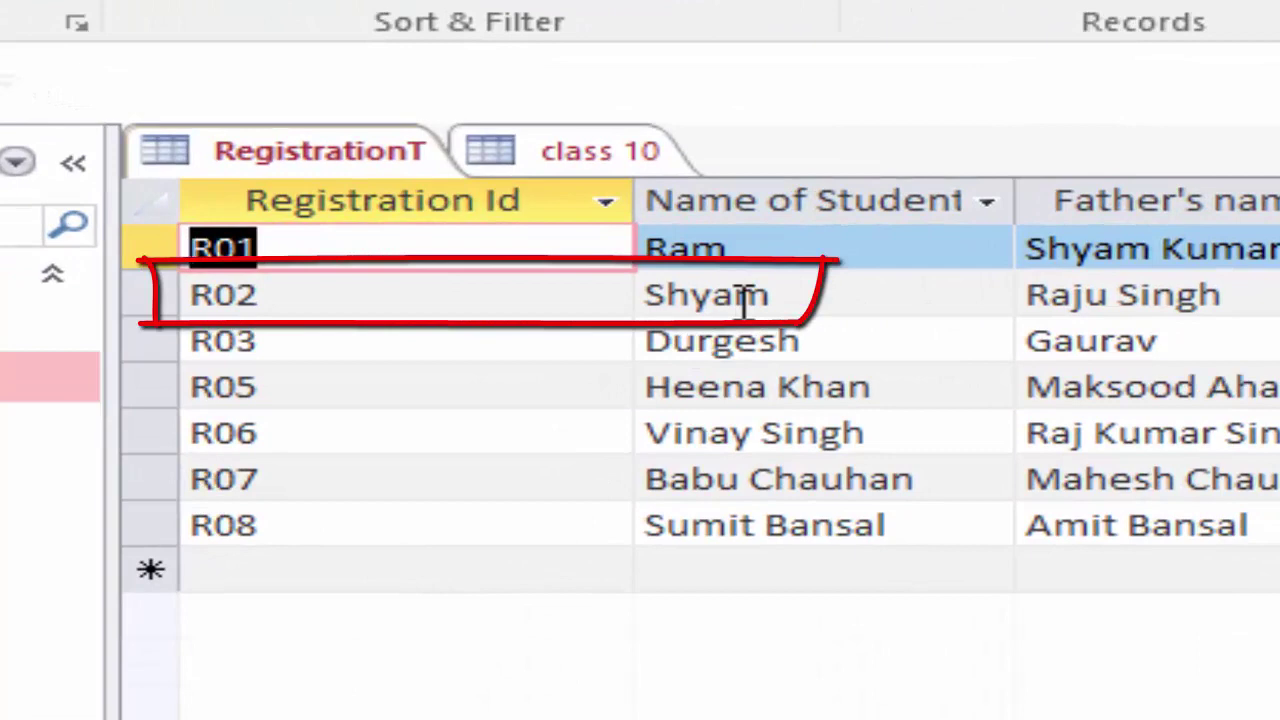
click(553, 170)
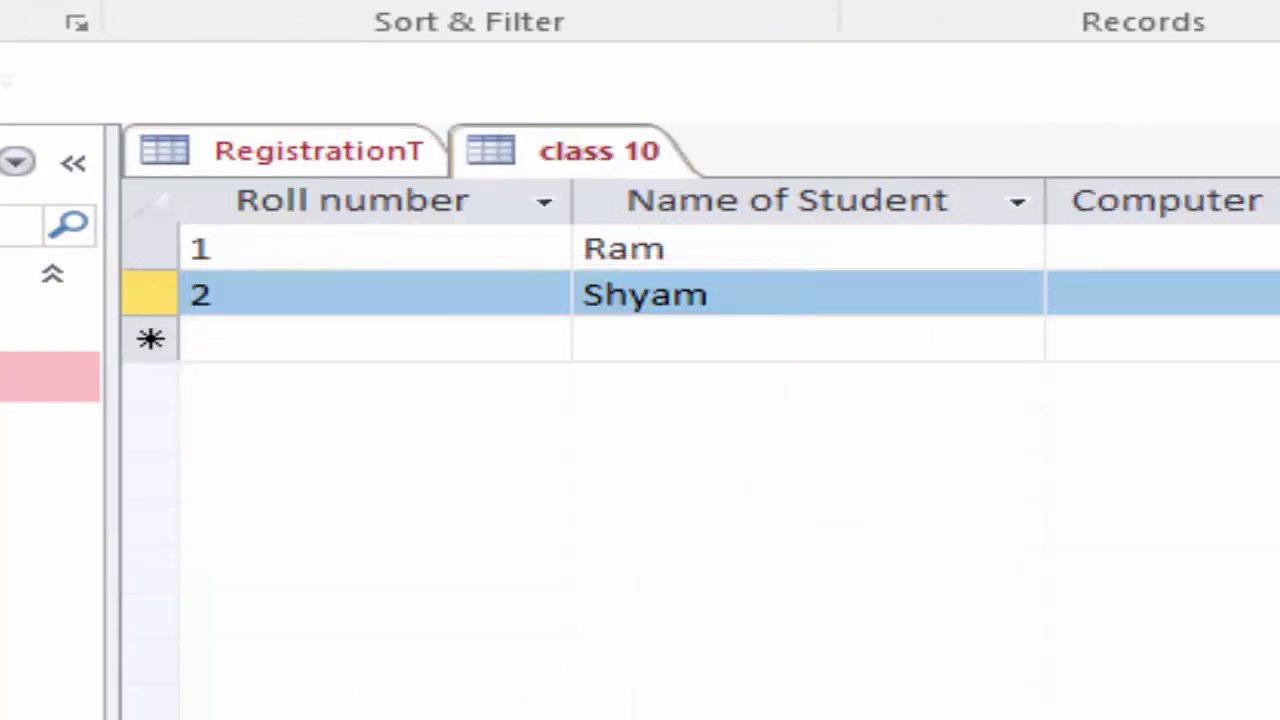
text(R02)
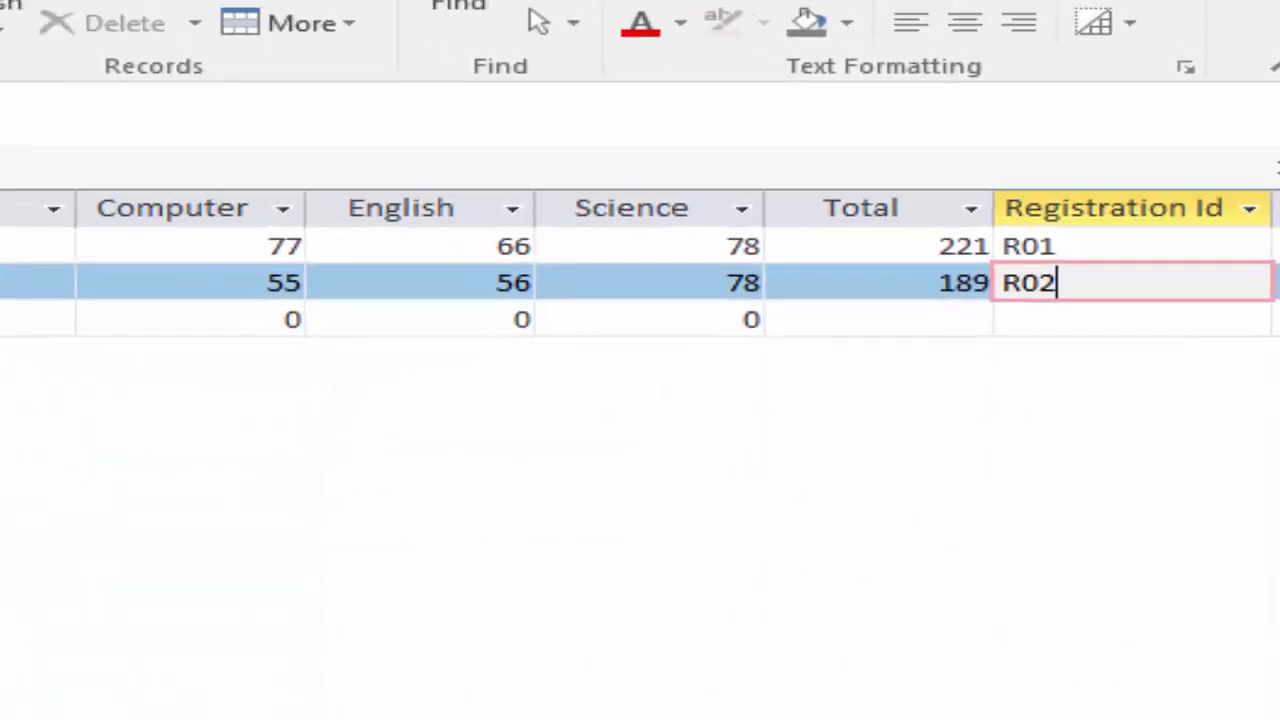
click(33, 170)
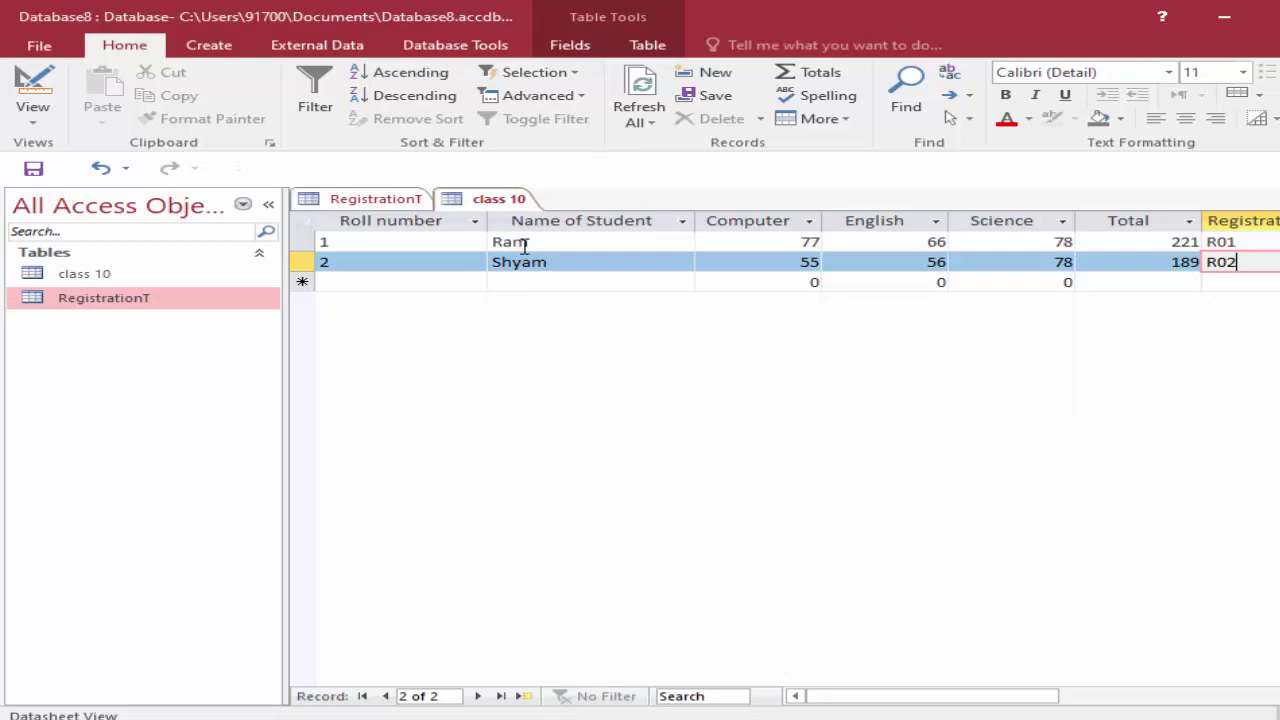
Step: Create a blank table, save it as 'Class 11', and rename its ID field to Roll Number
click(190, 47)
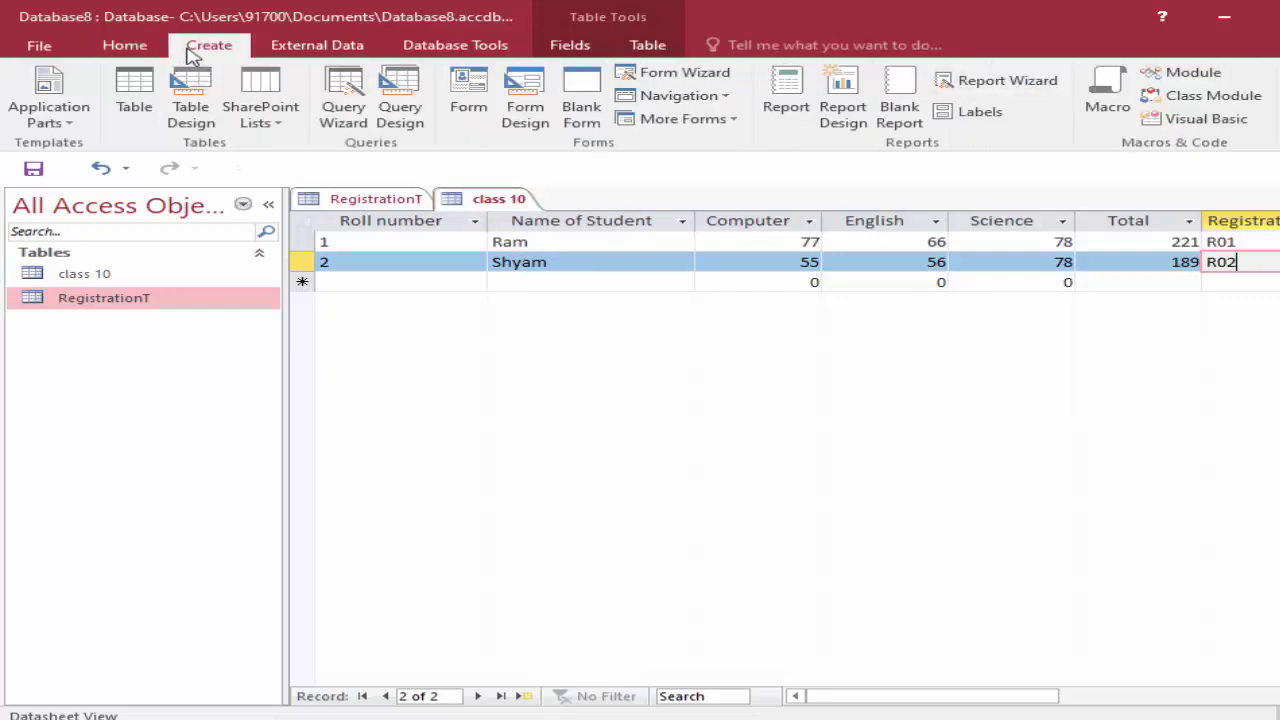
click(134, 90)
key(ctrl+s)
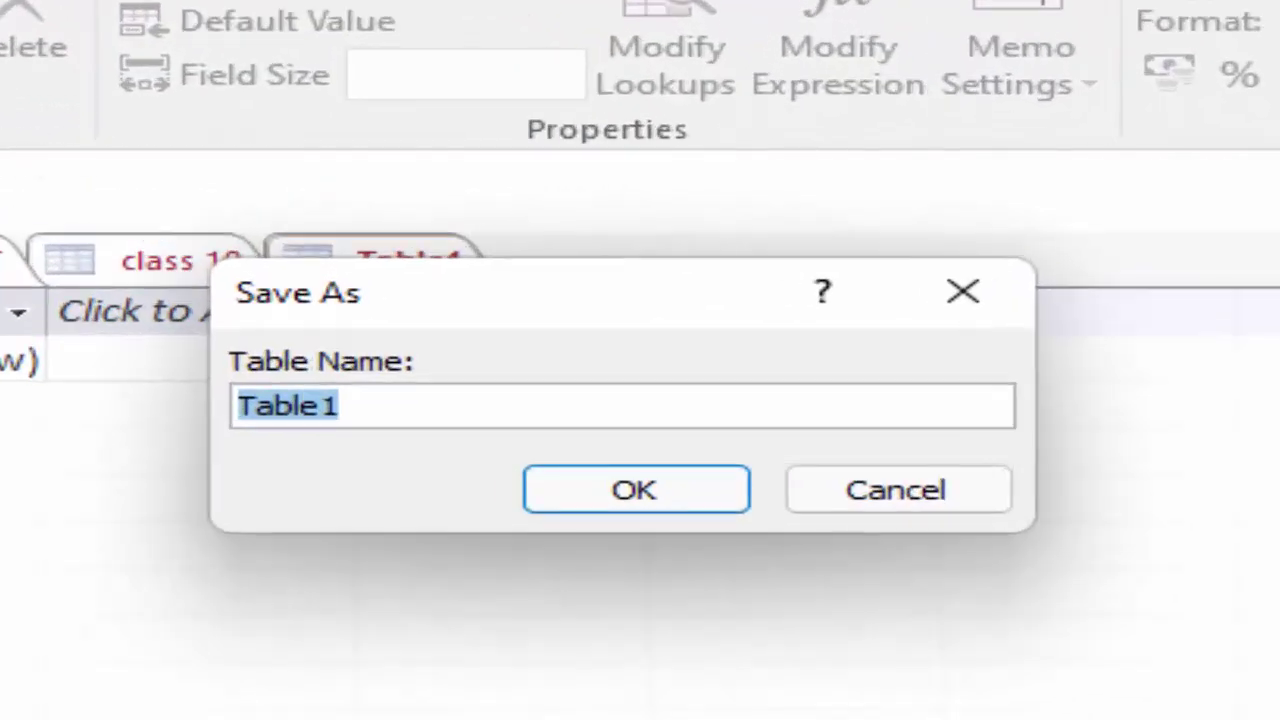
key(BackSpace)
text(Cl)
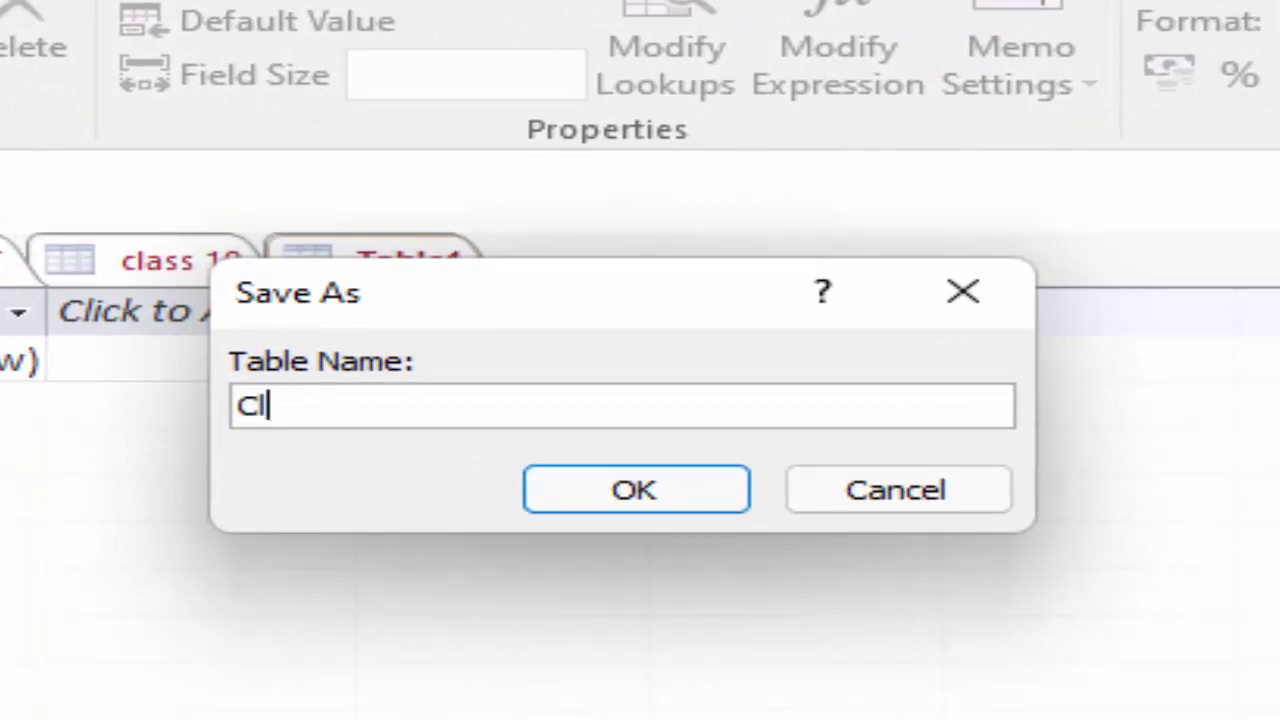
text(ass)
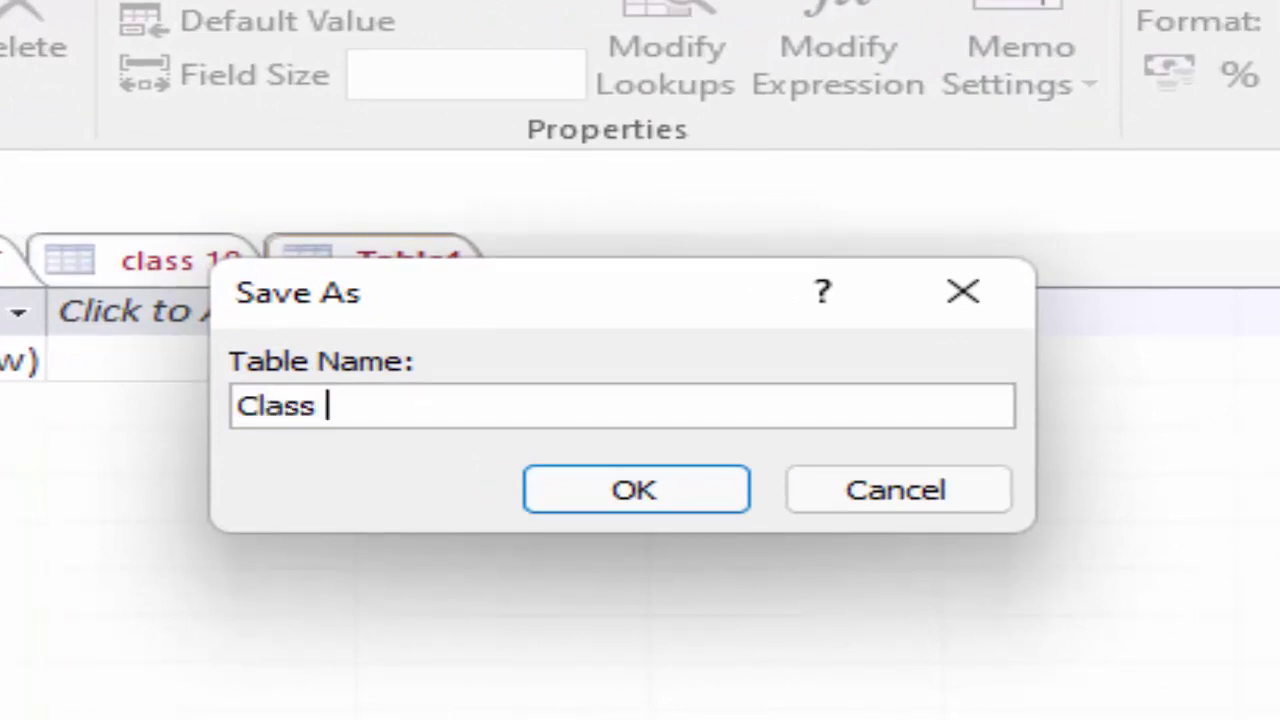
text( 11)
key(Return)
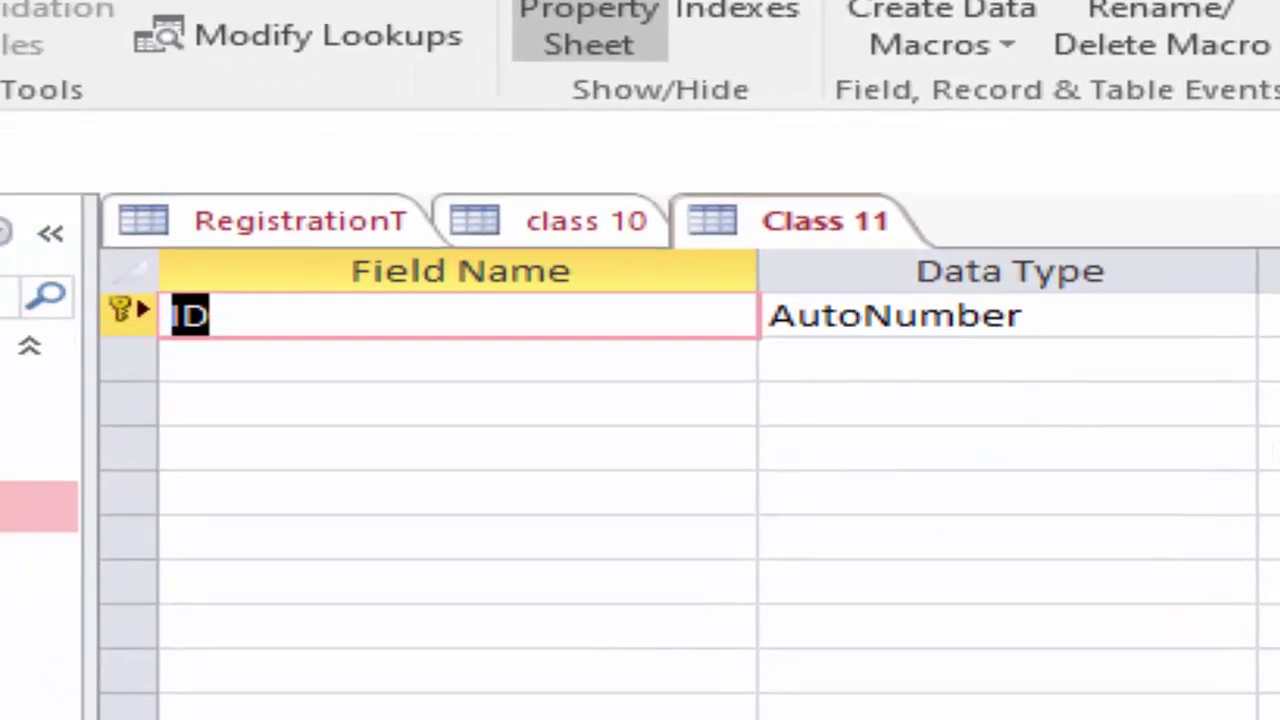
key(BackSpace)
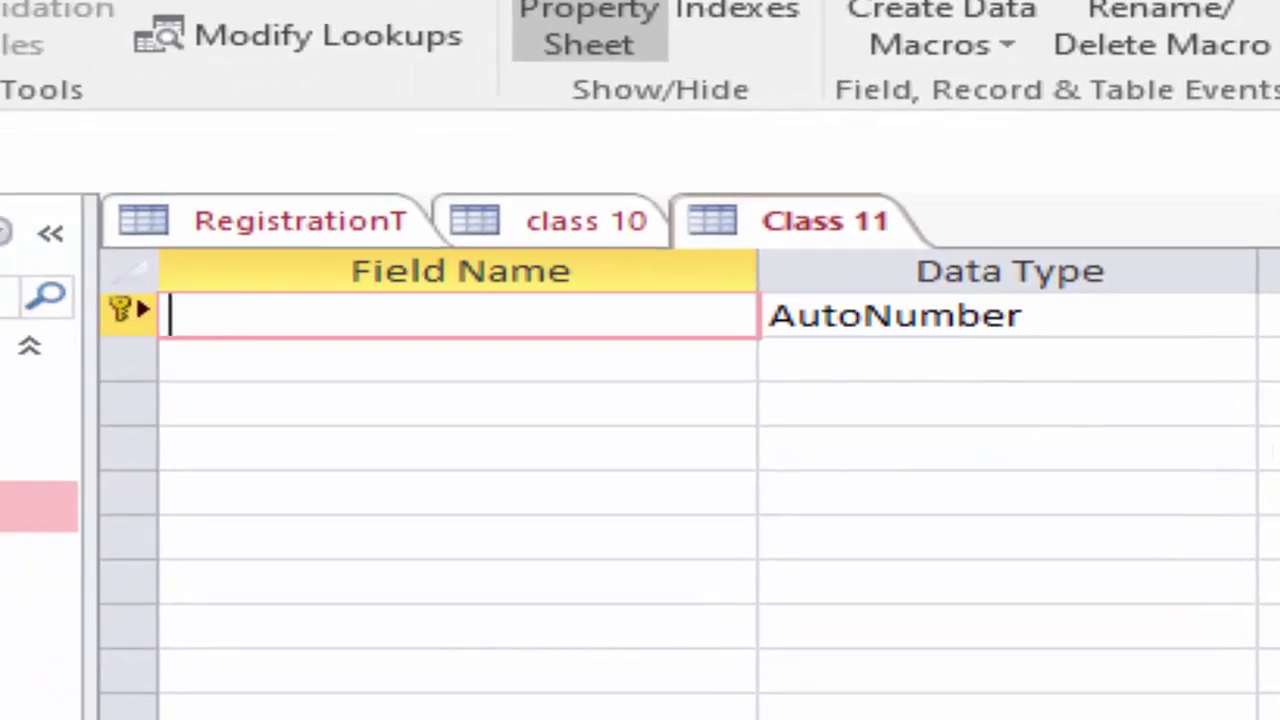
text(Roll )
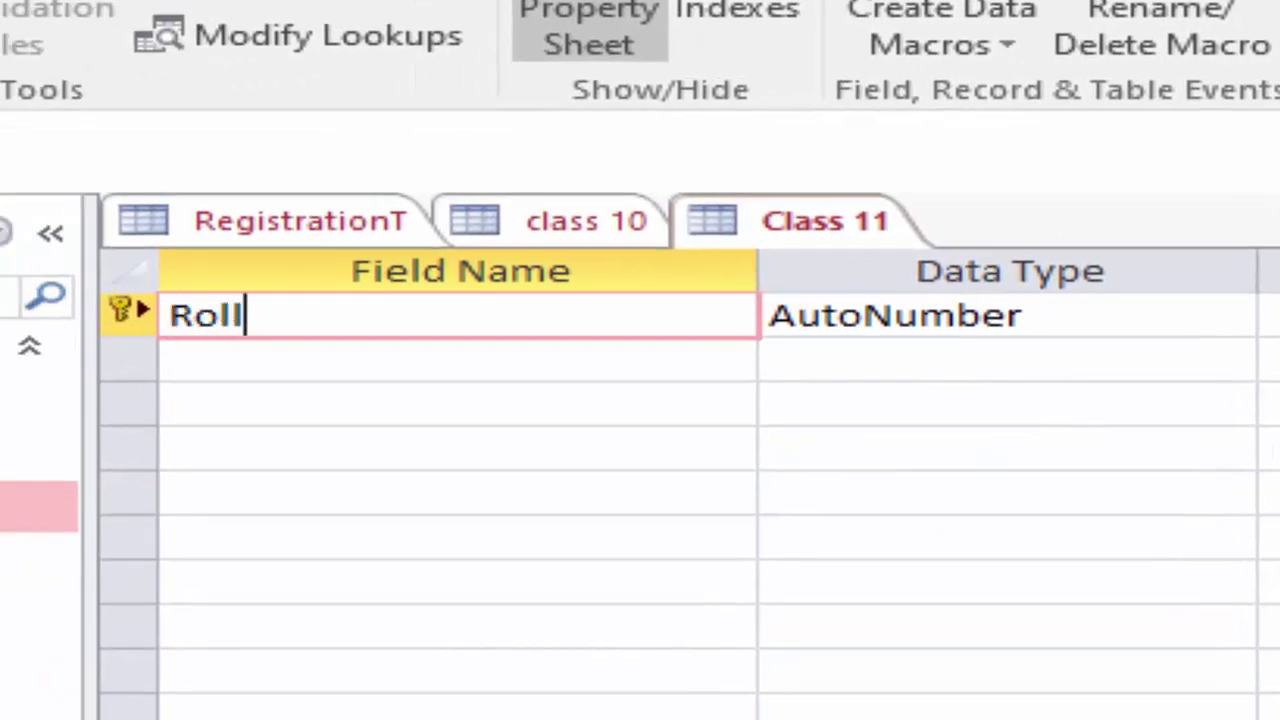
text(Num)
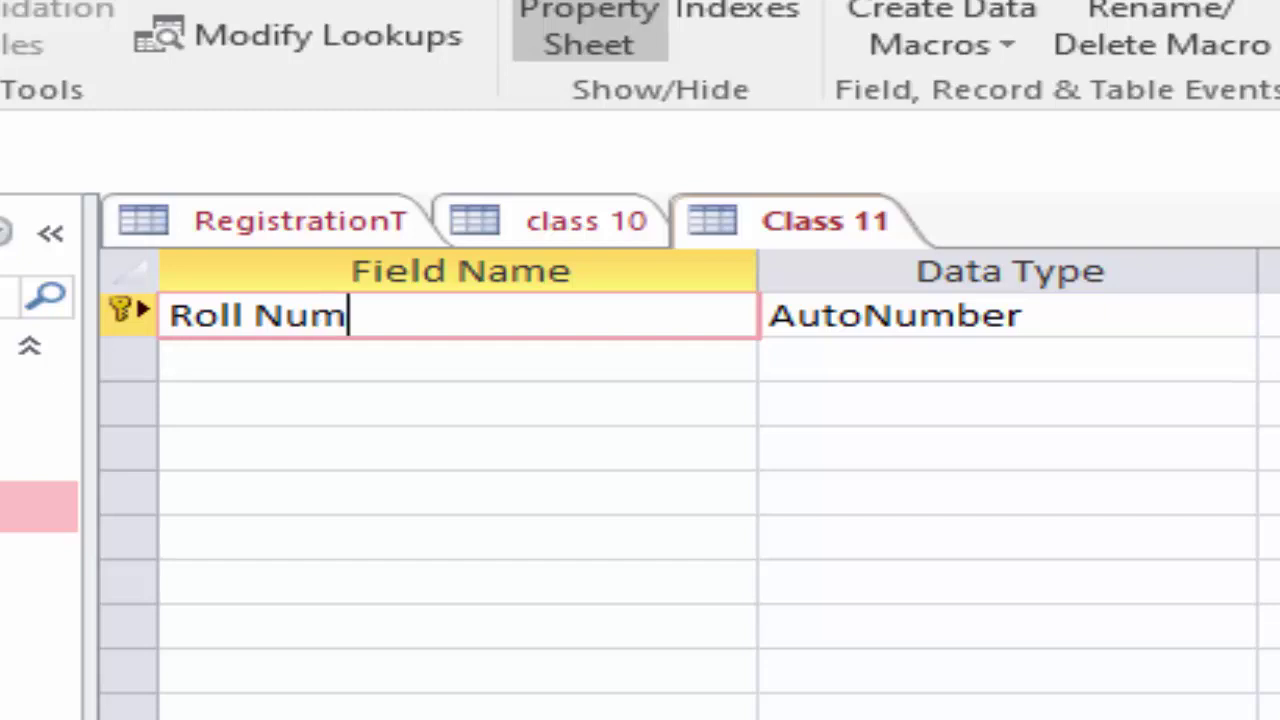
text(ber)
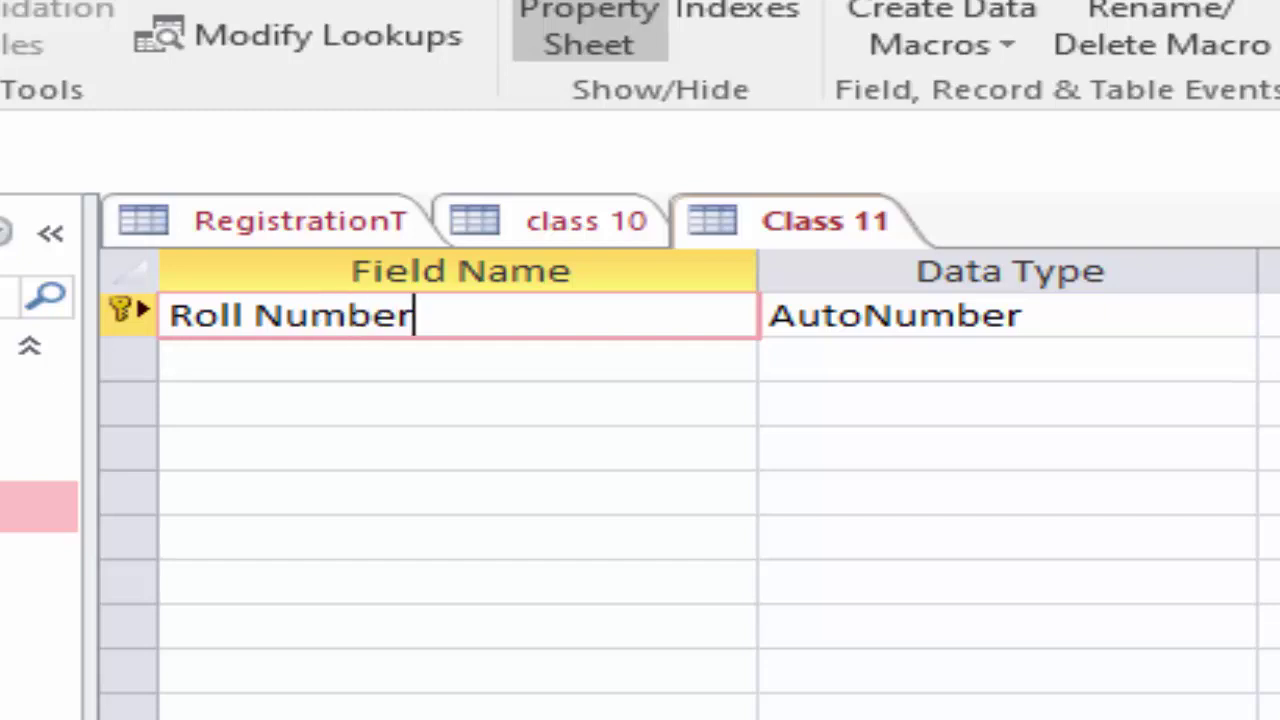
Step: Set the Roll Number field's data type to Short Text
click(1171, 317)
click(1228, 318)
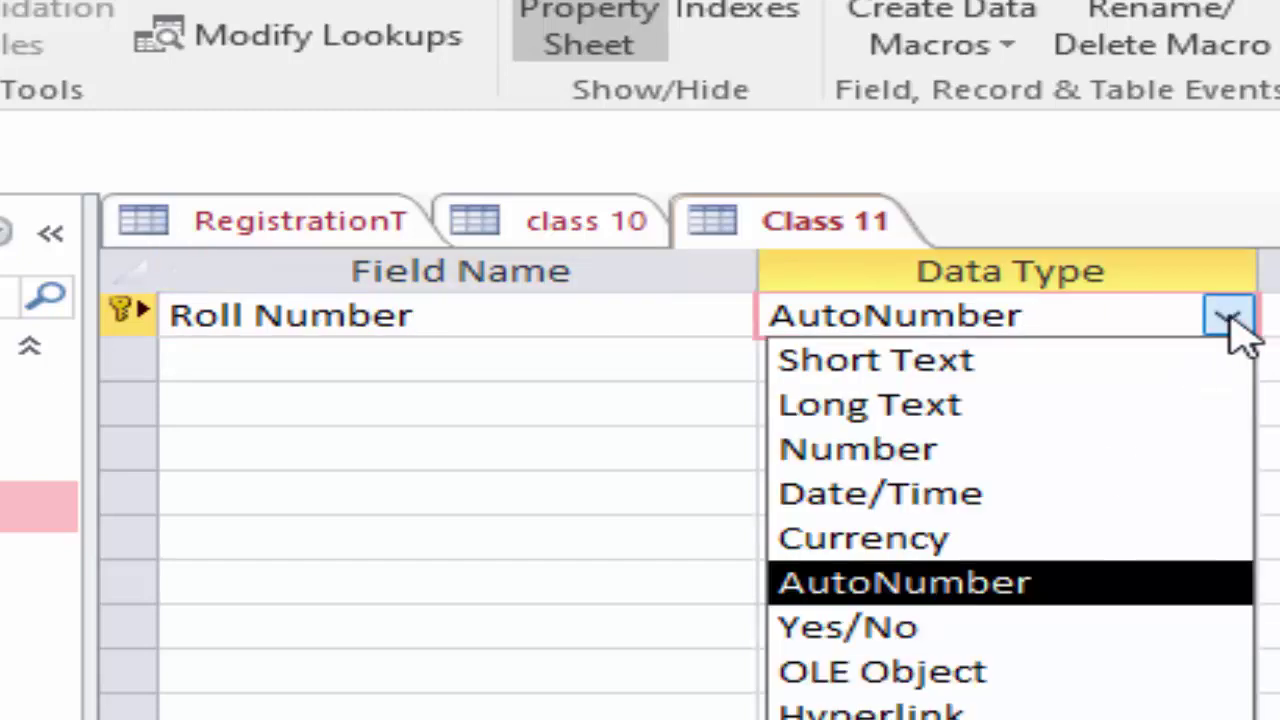
click(1065, 360)
Step: Add a 'Name of Student' field with the default type and open the class 10 table
click(195, 355)
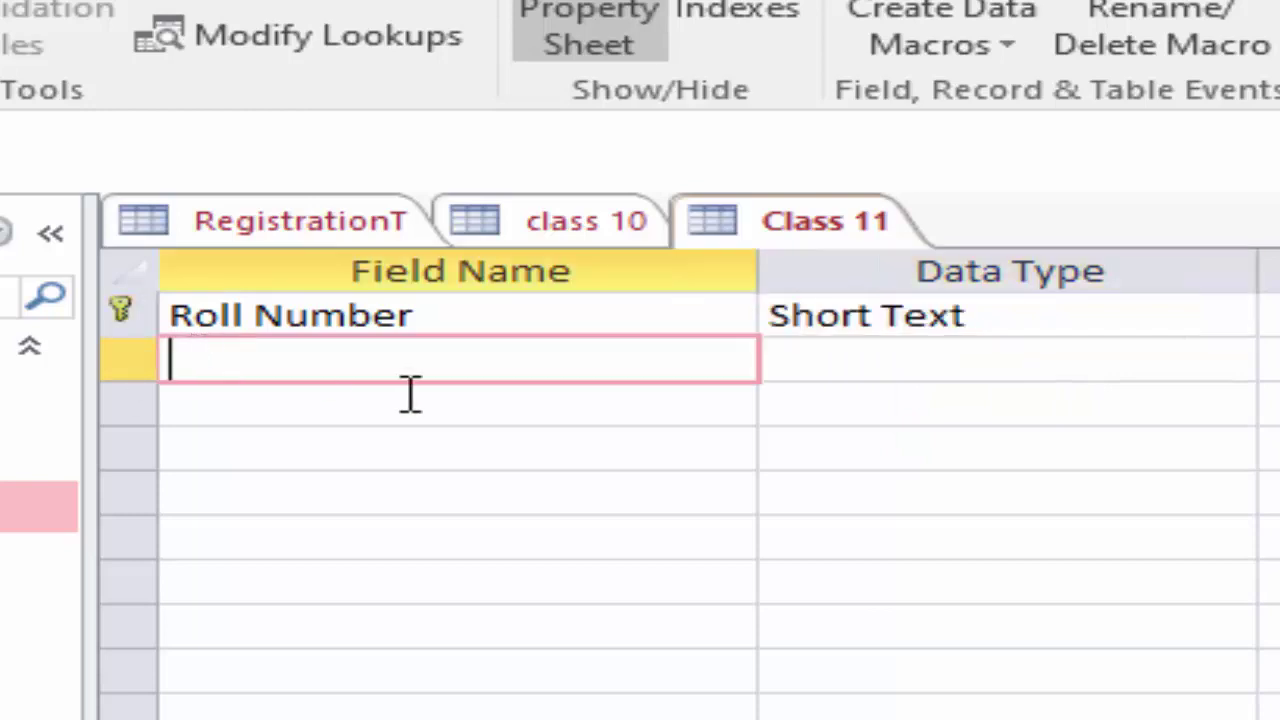
text(N)
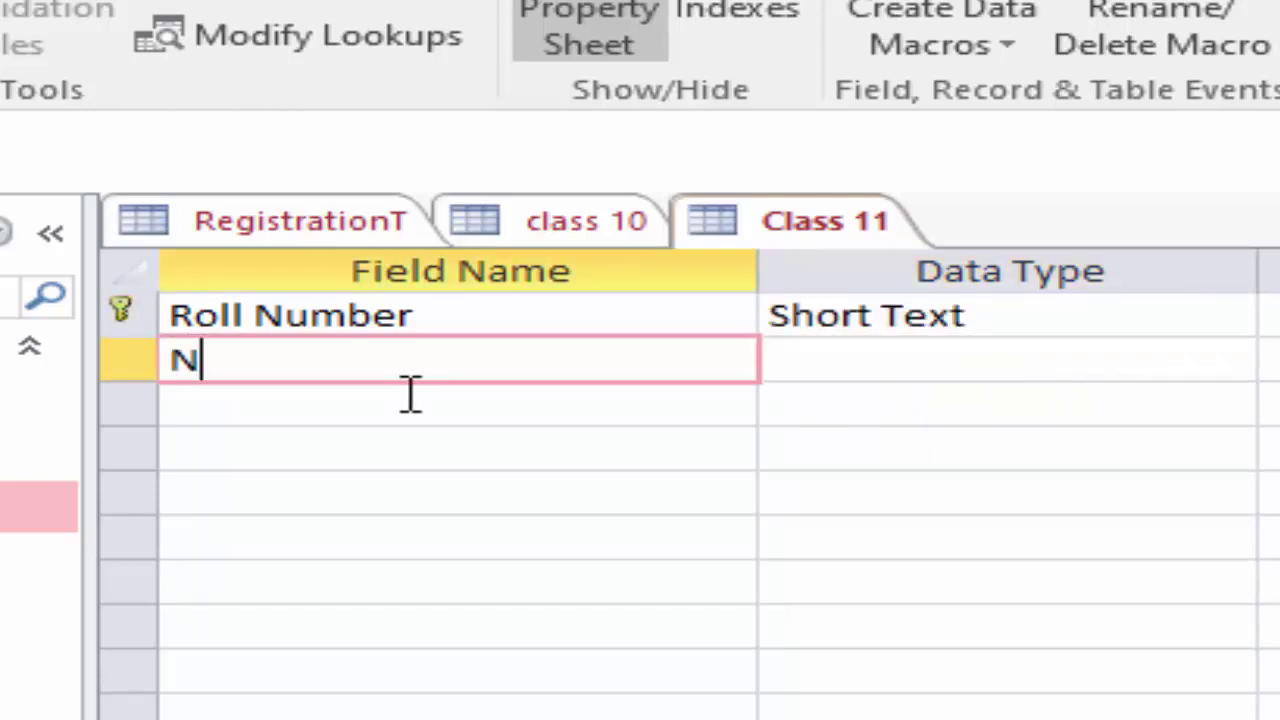
text(ame )
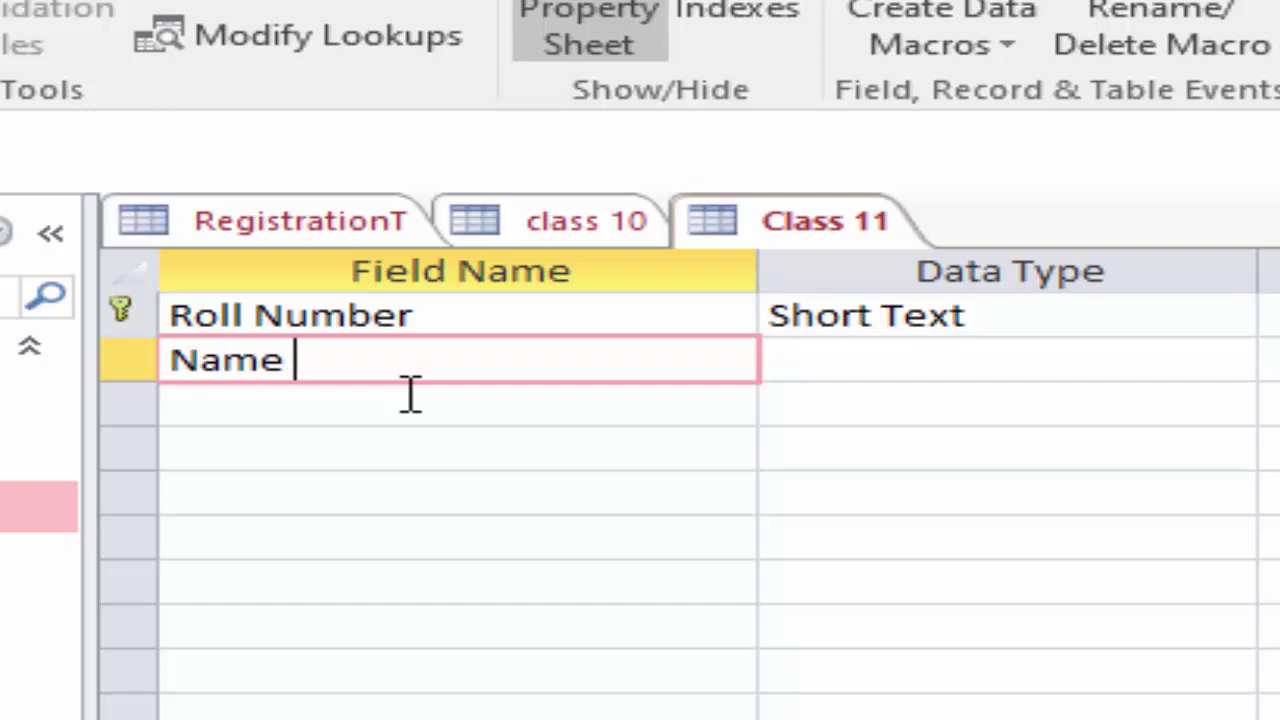
text(of St)
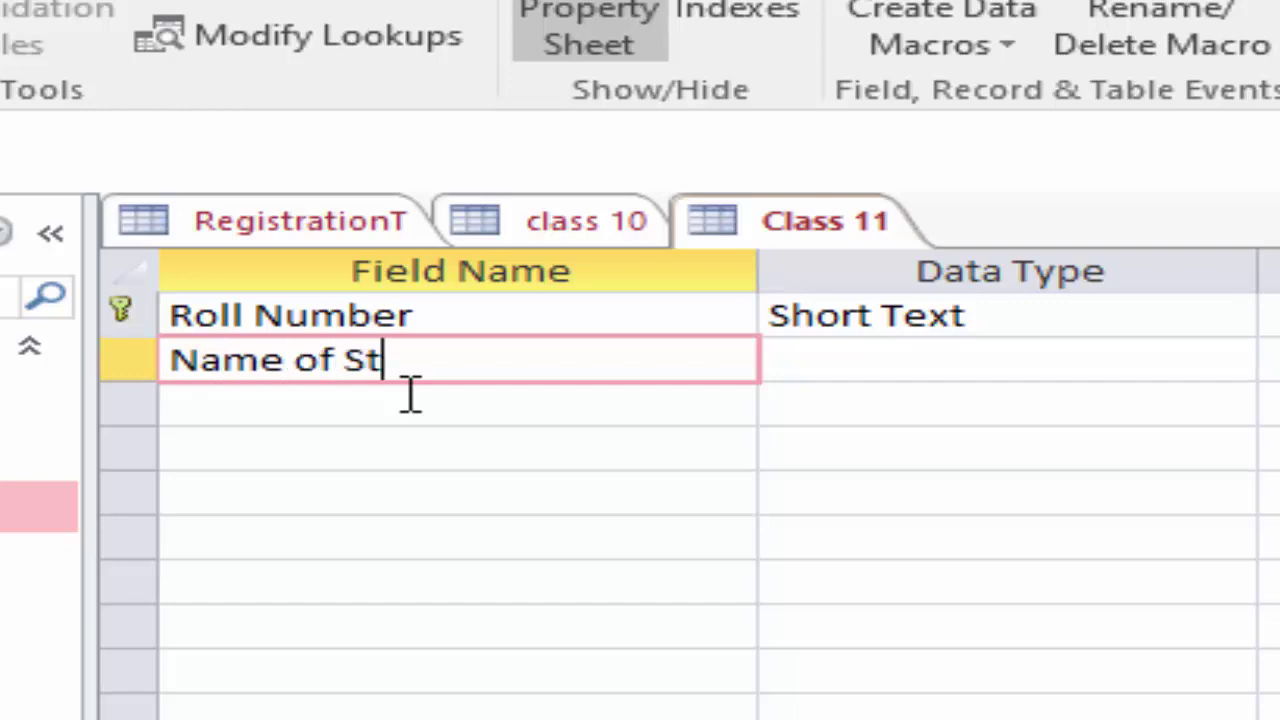
text(udent)
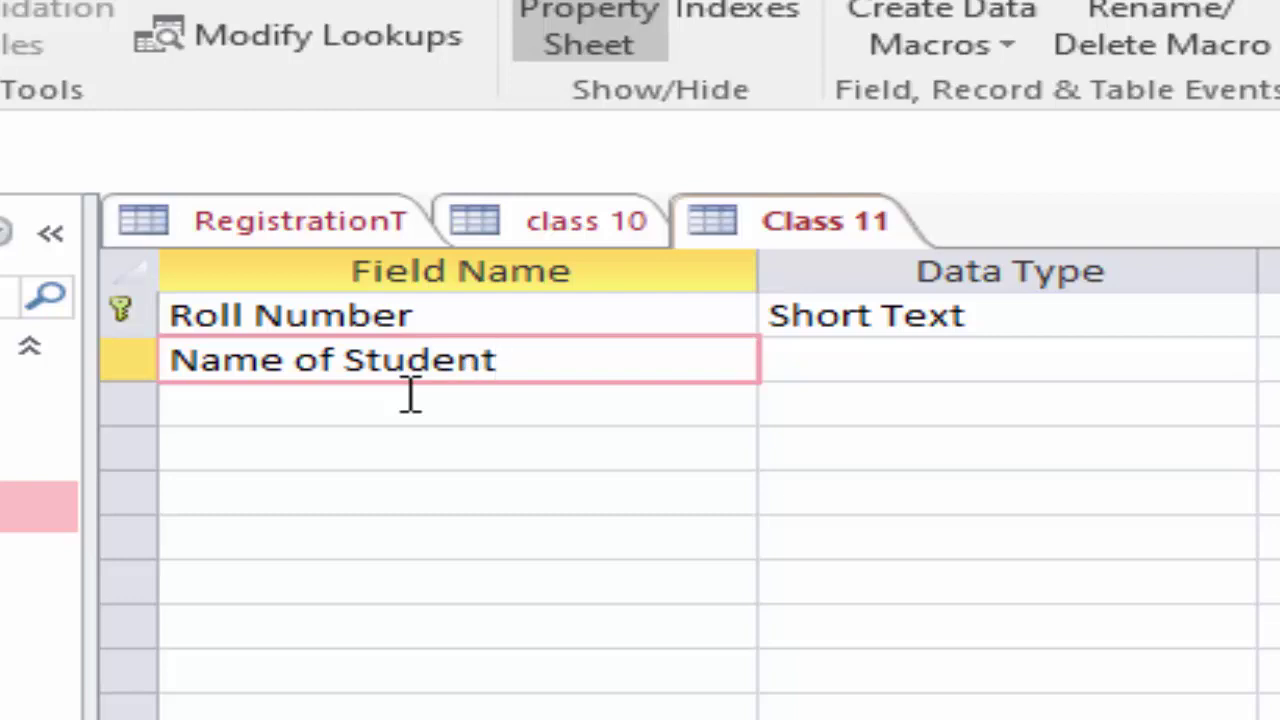
click(903, 360)
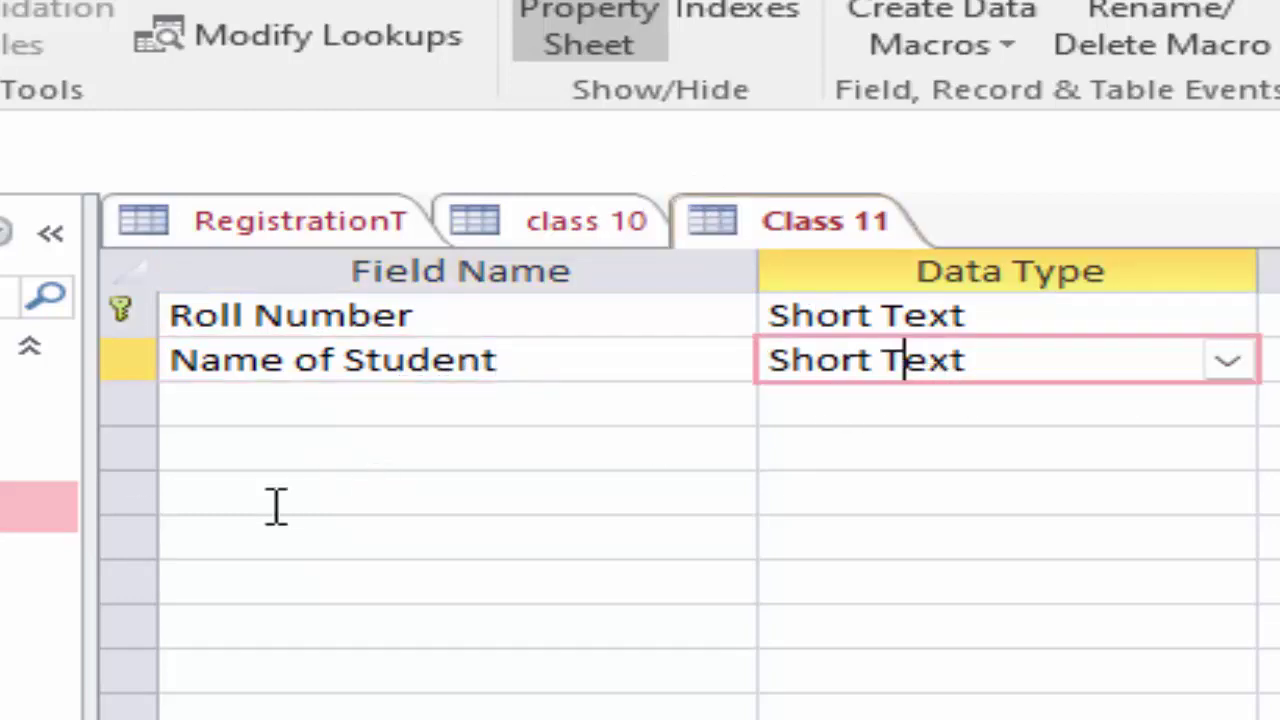
double_click(40, 395)
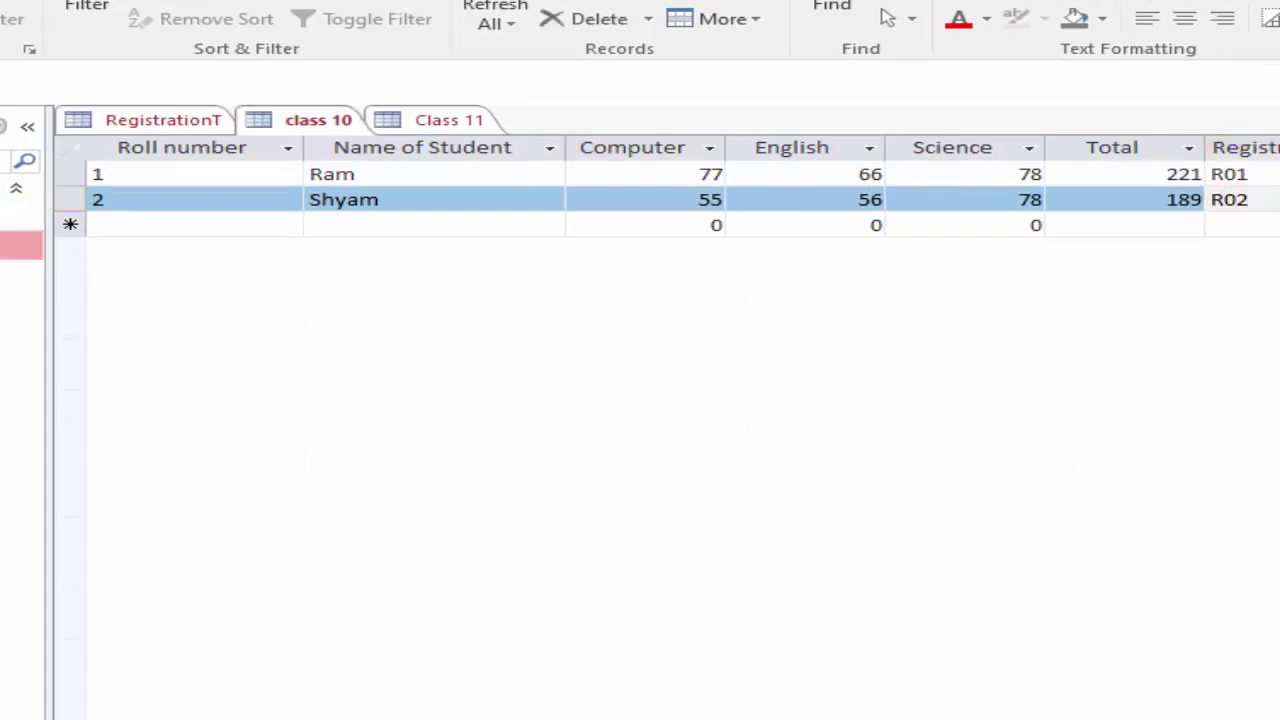
Step: Open Class 11 in Design View and add Computer, English and Biology fields
right_click(20, 242)
click(20, 298)
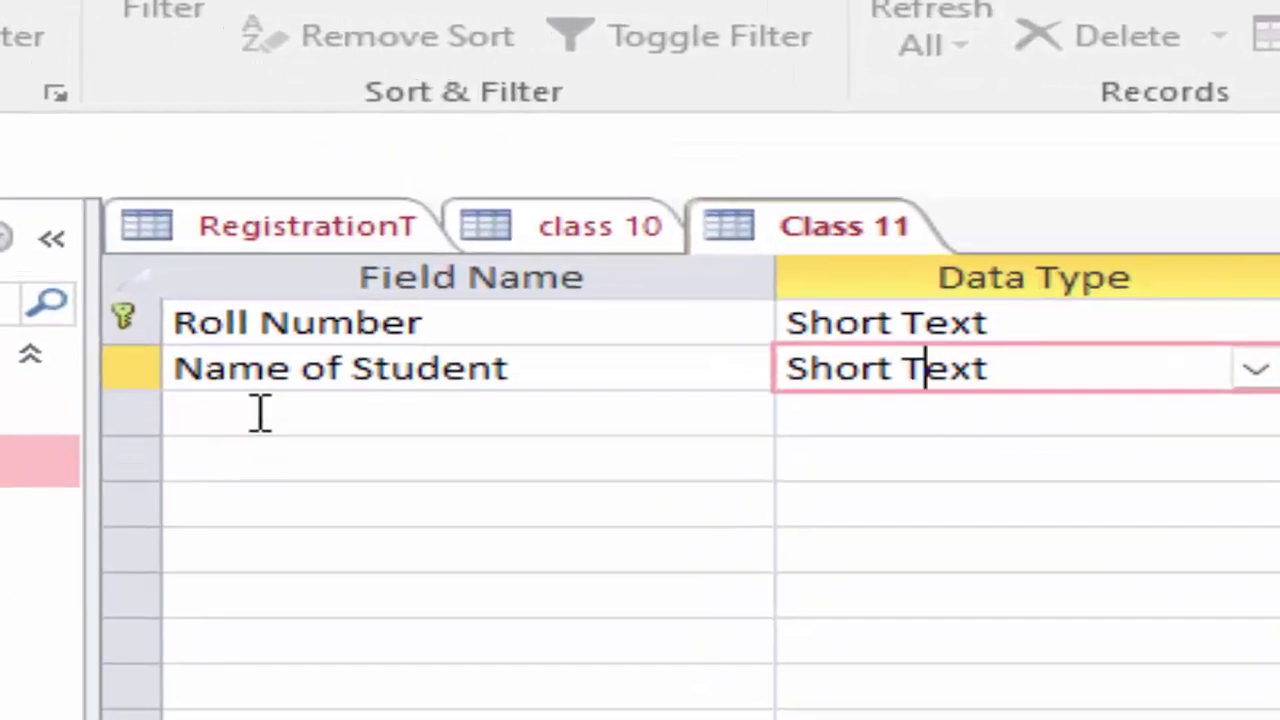
click(228, 410)
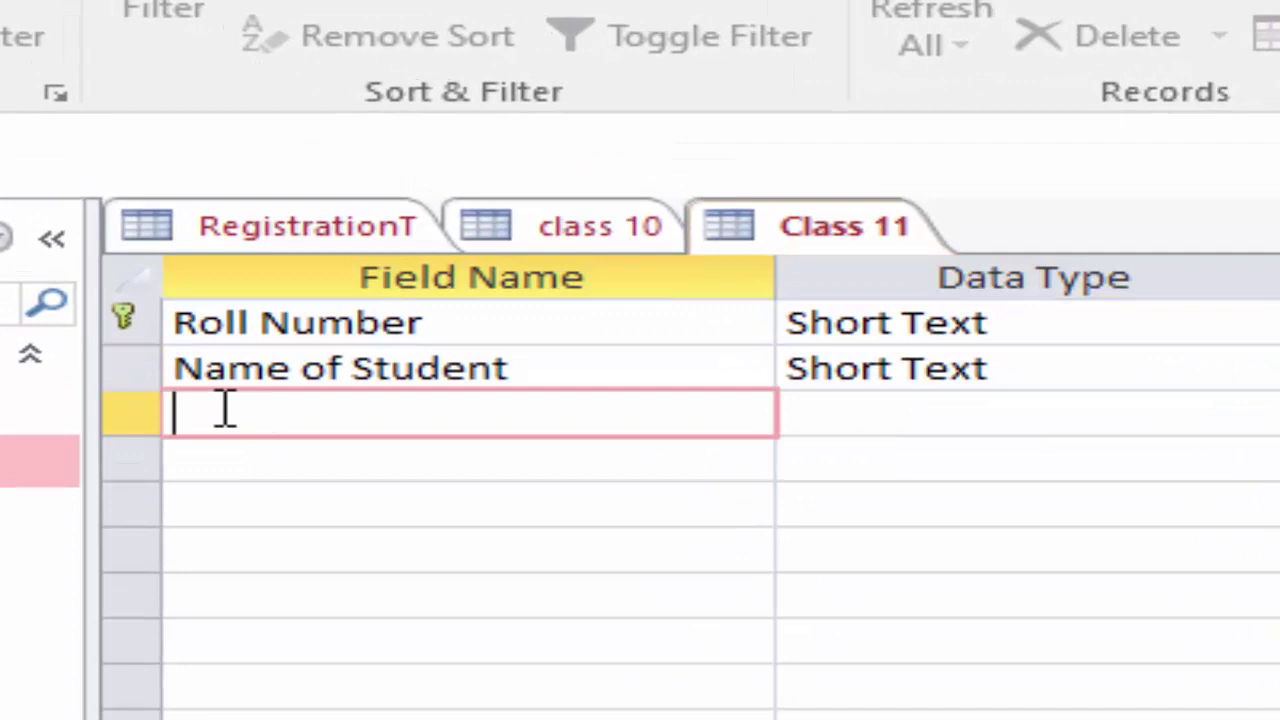
text(Comput)
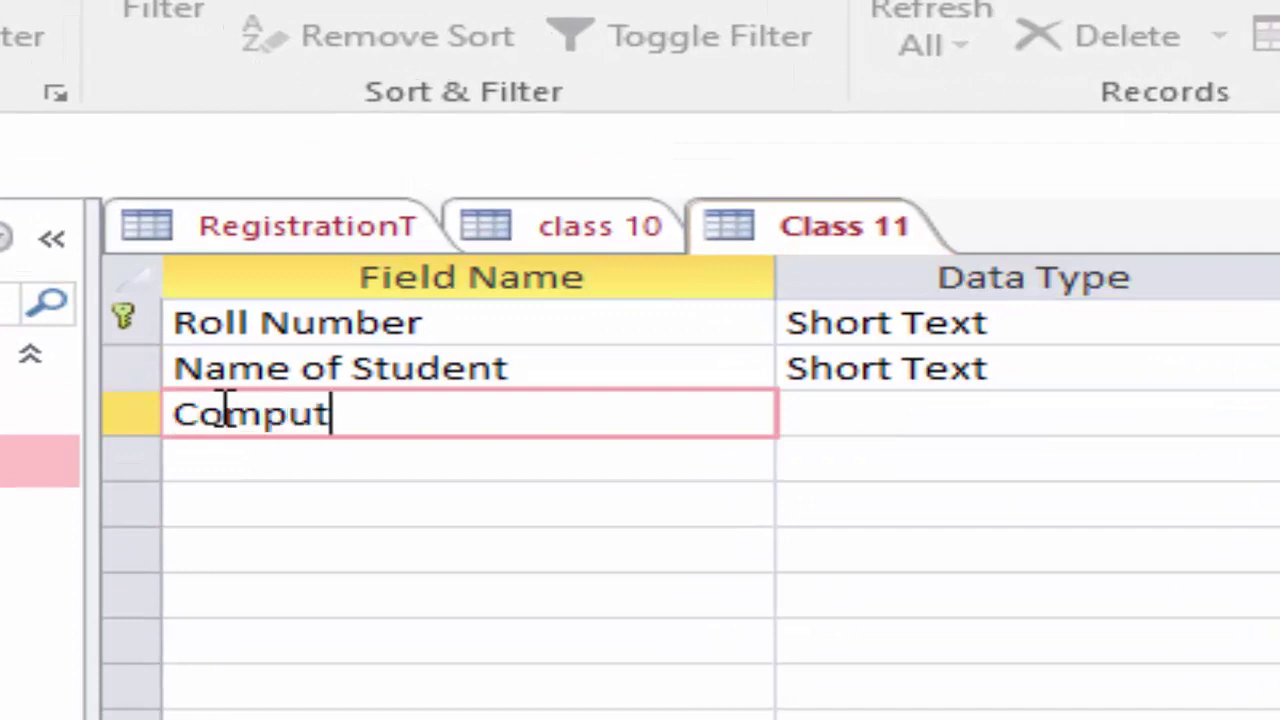
text(er)
key(Tab)
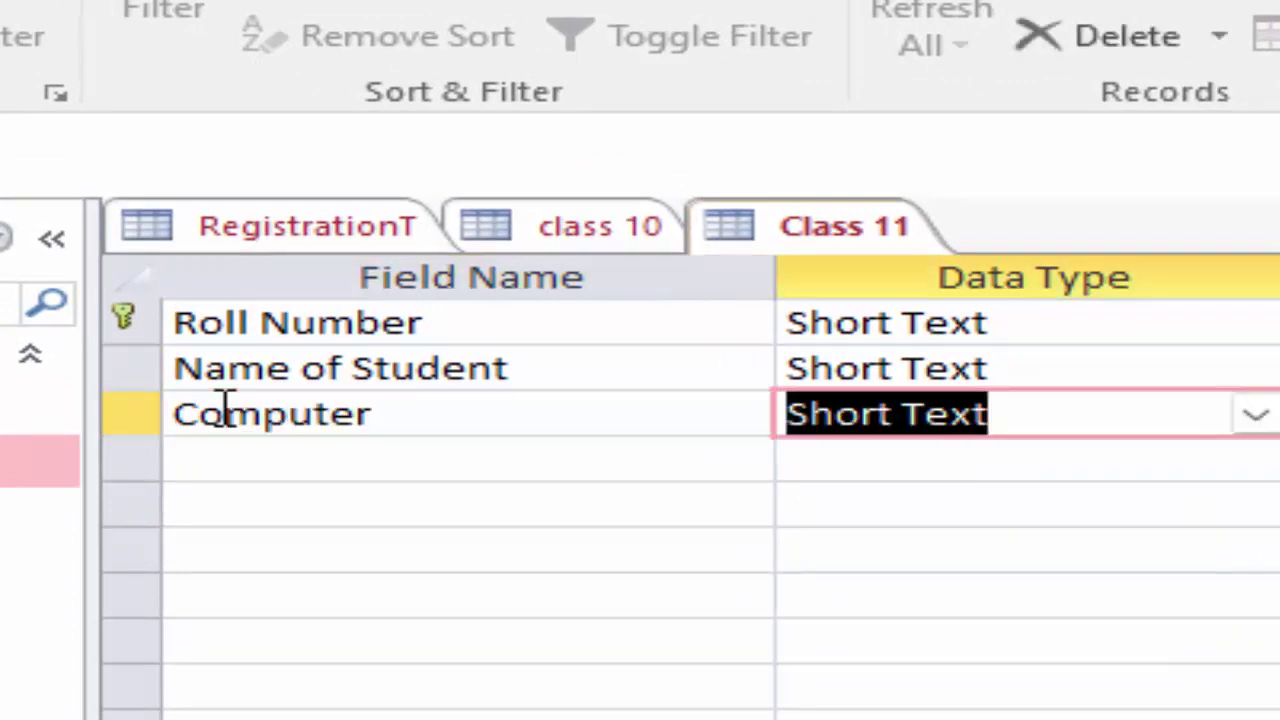
key(Tab)
key(Tab)
text(E)
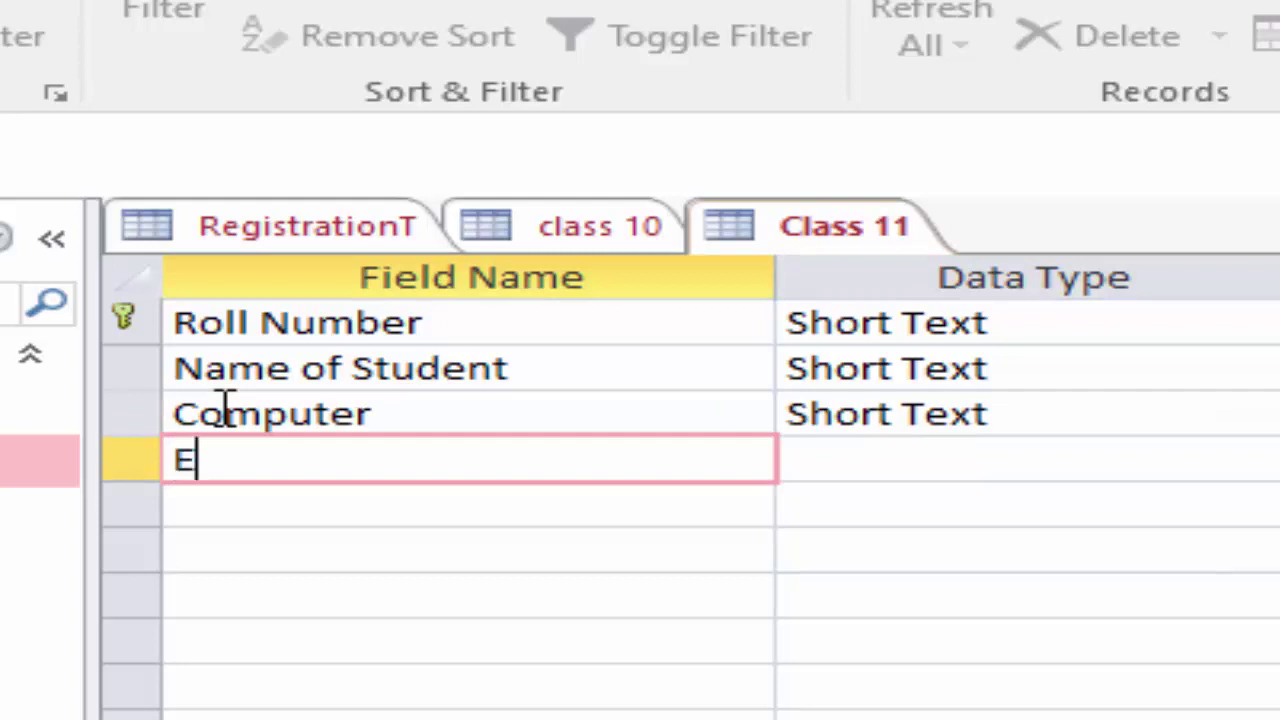
text(nglis)
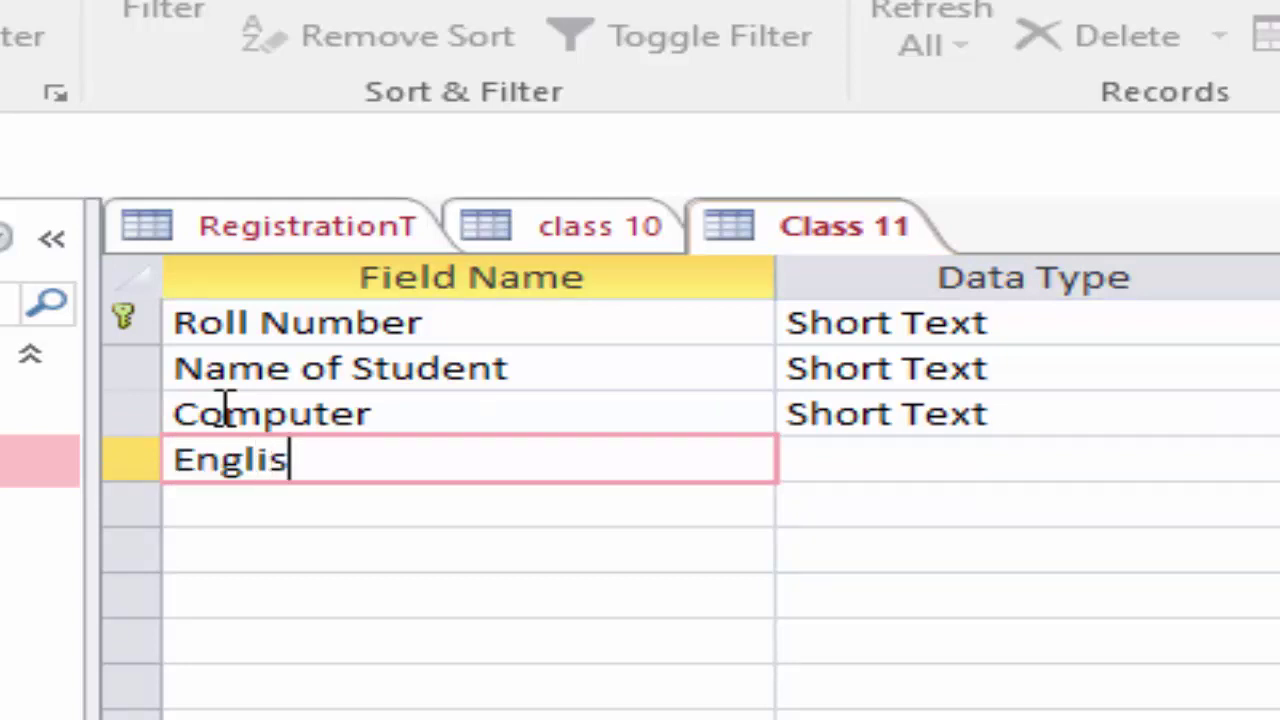
text(h)
key(Tab)
key(Tab)
key(Tab)
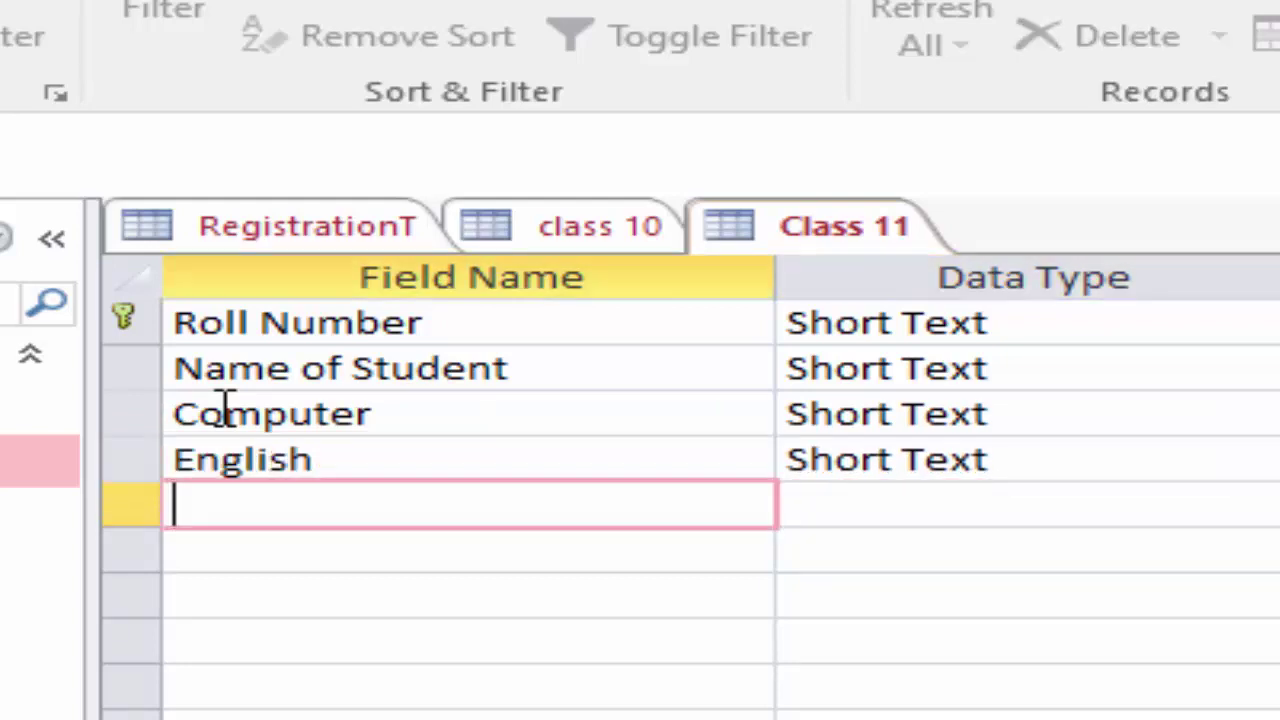
text(B)
text(iologyy)
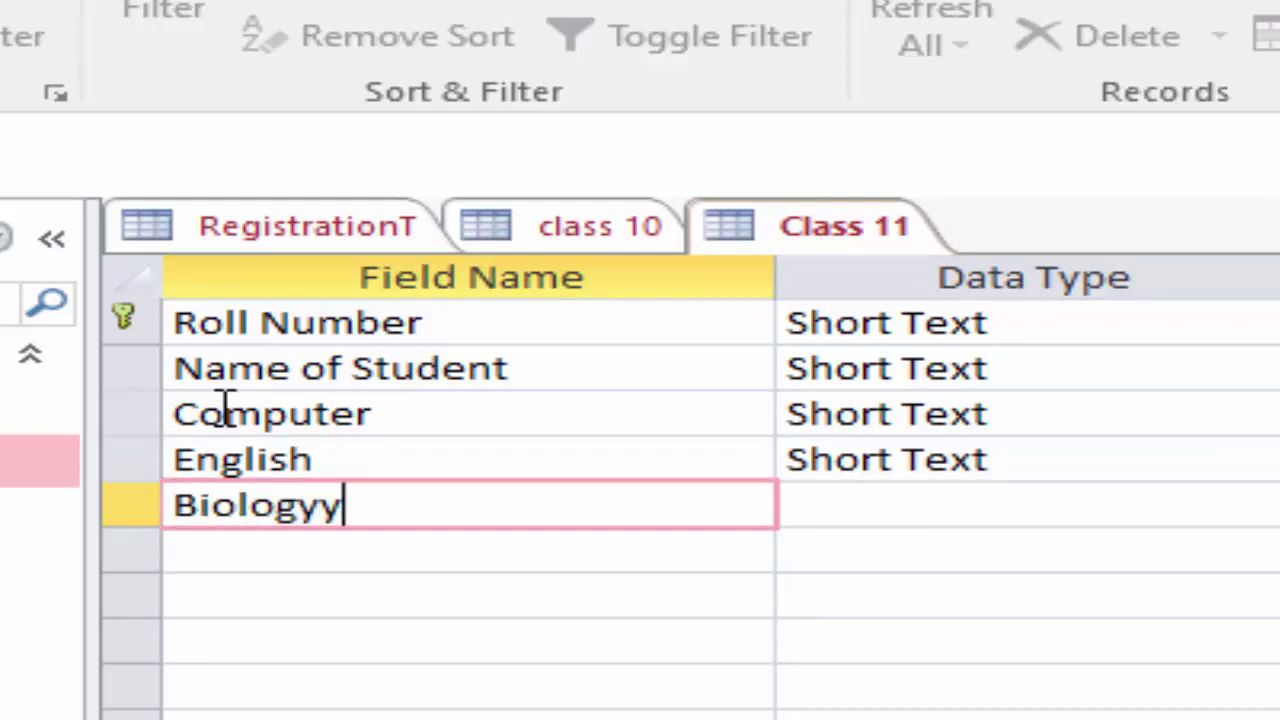
key(BackSpace)
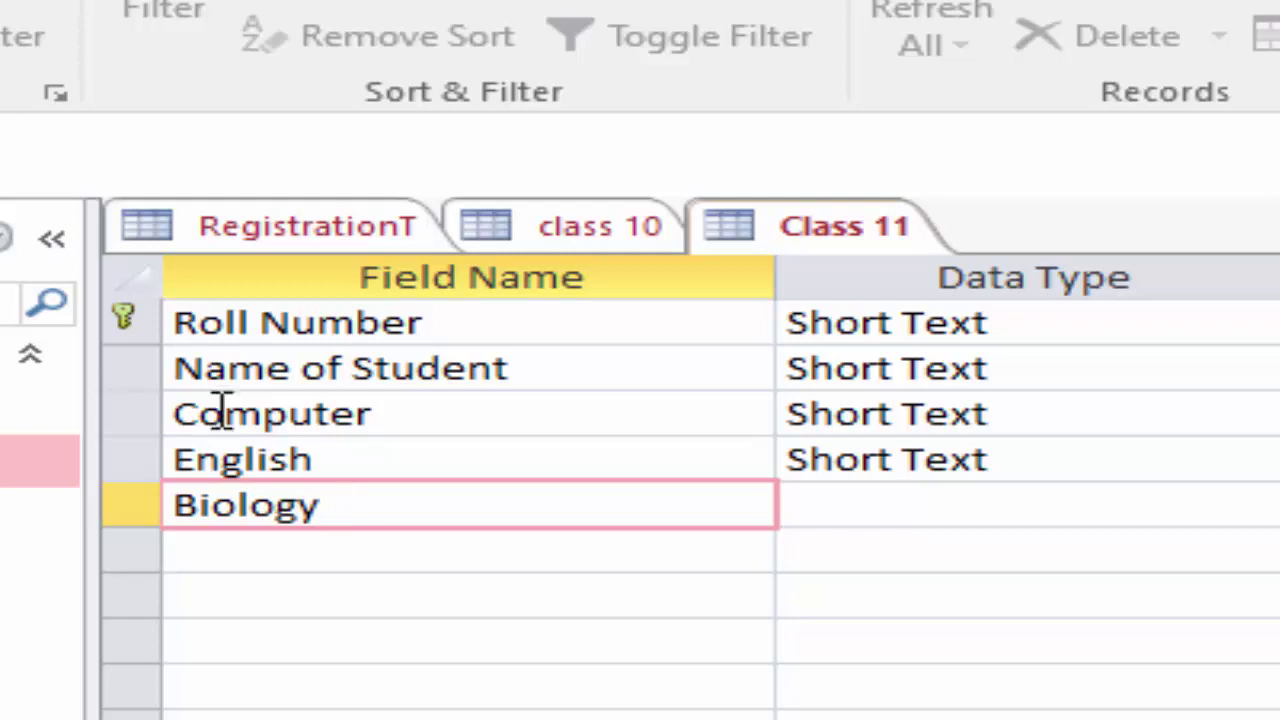
Step: Set Biology, English and Computer to the Number data type
click(975, 505)
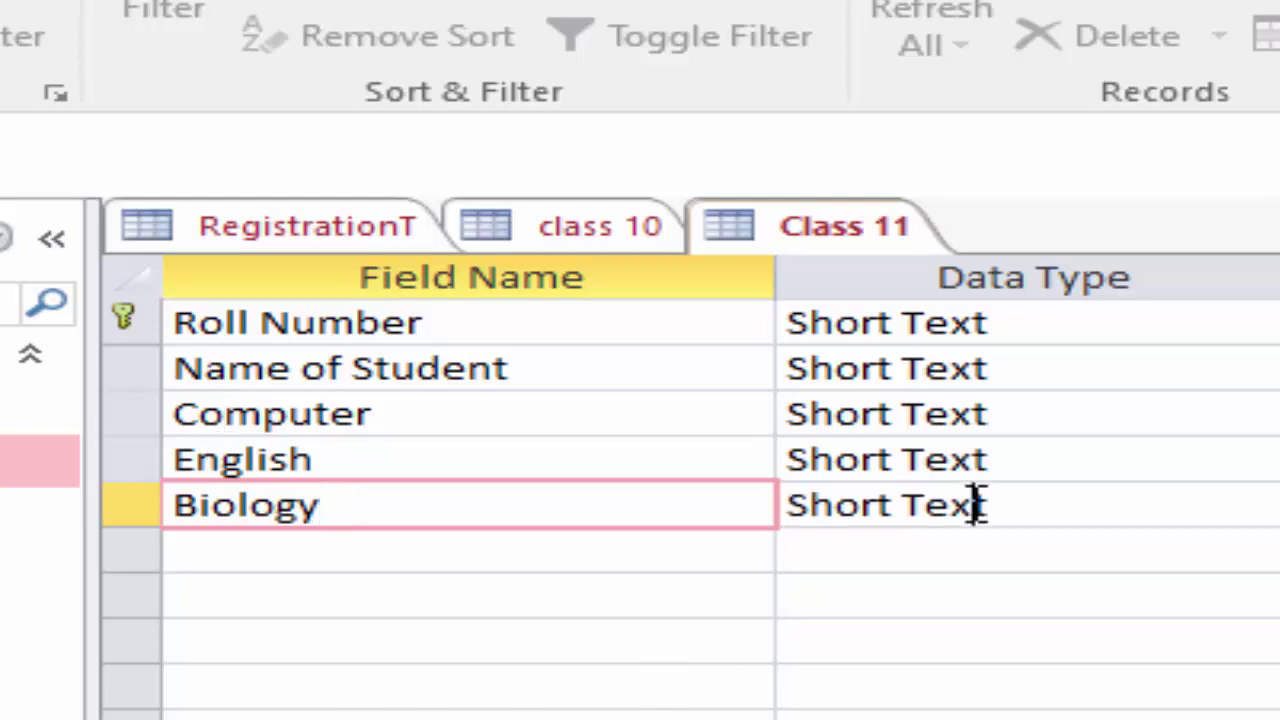
click(1254, 505)
click(1012, 645)
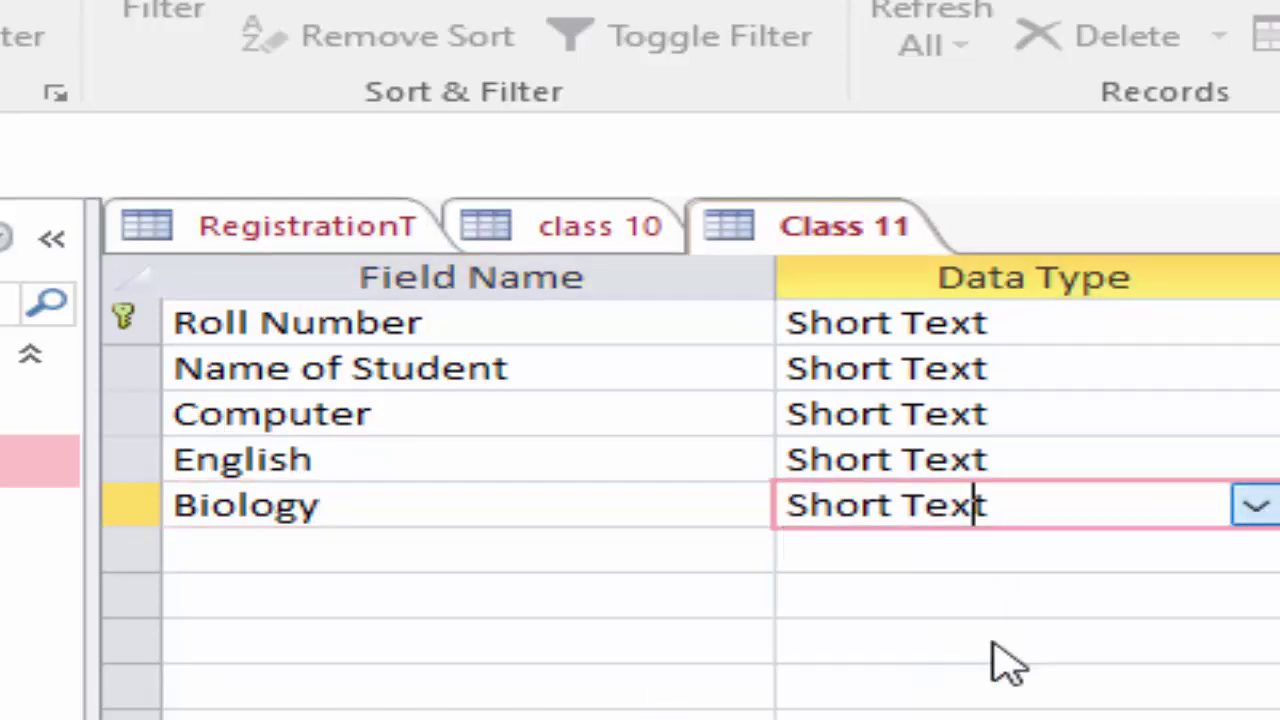
click(1178, 463)
click(1256, 462)
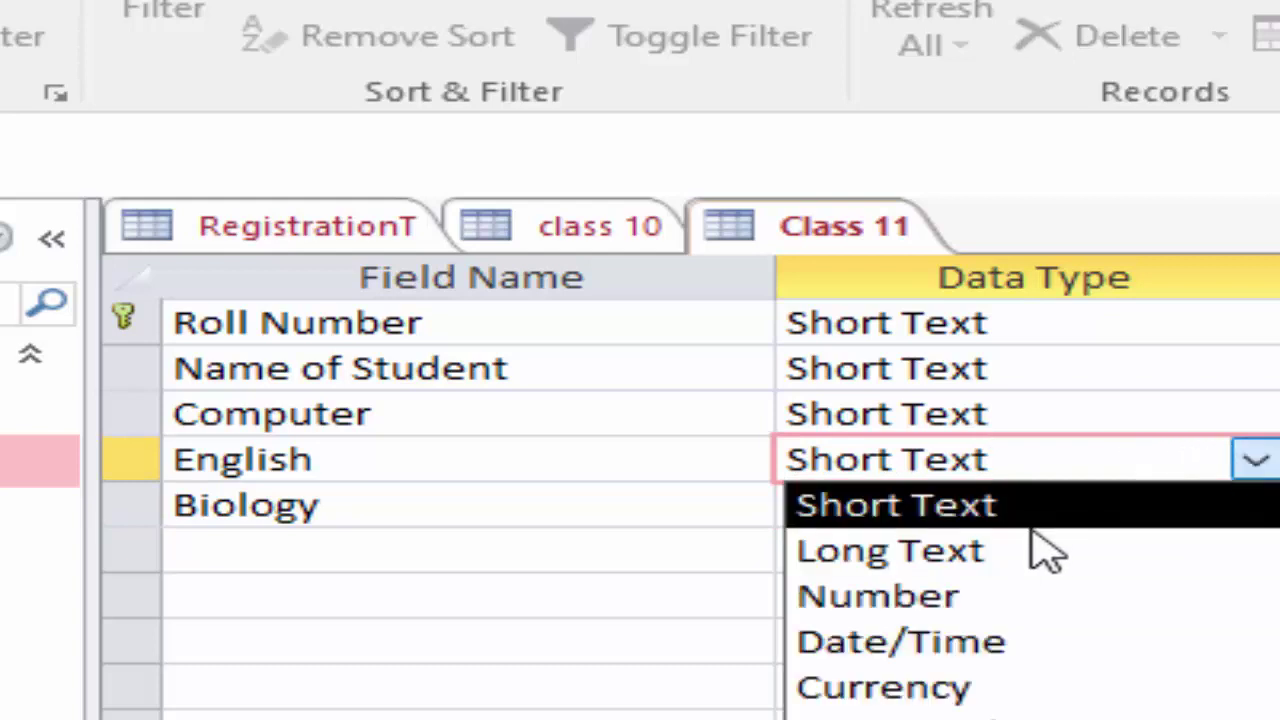
click(983, 598)
click(1104, 414)
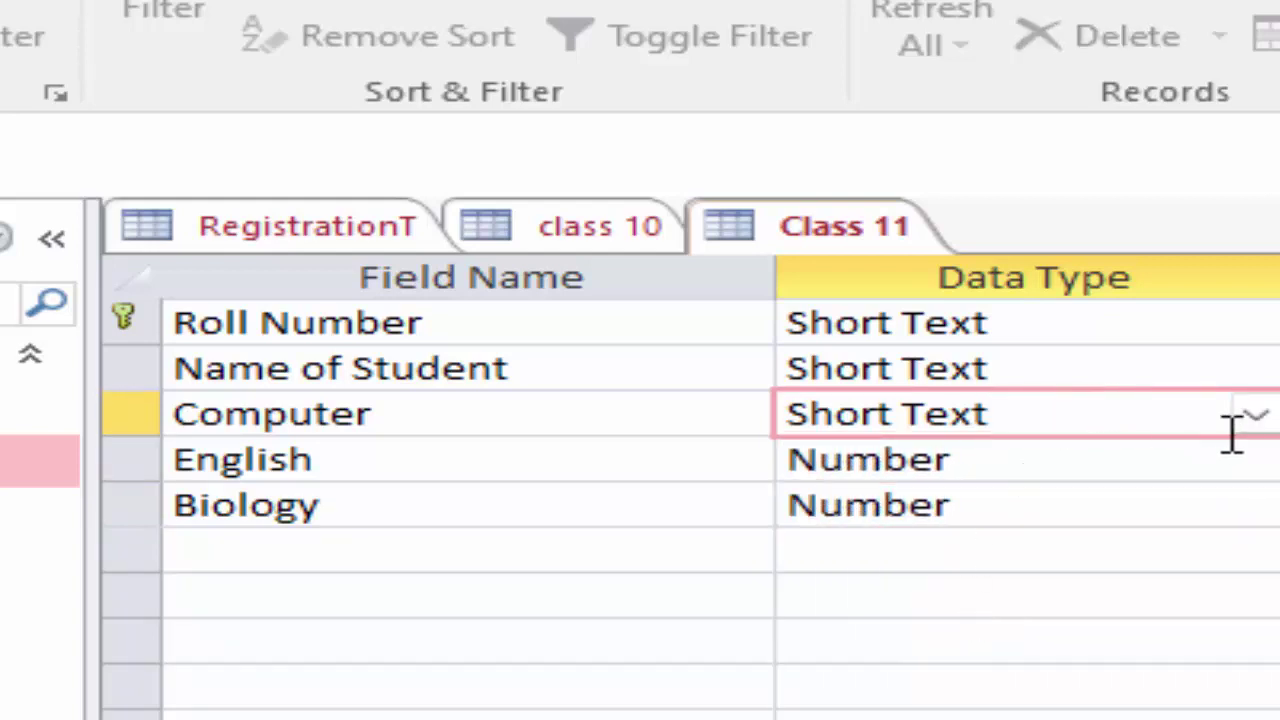
click(1256, 414)
click(1040, 560)
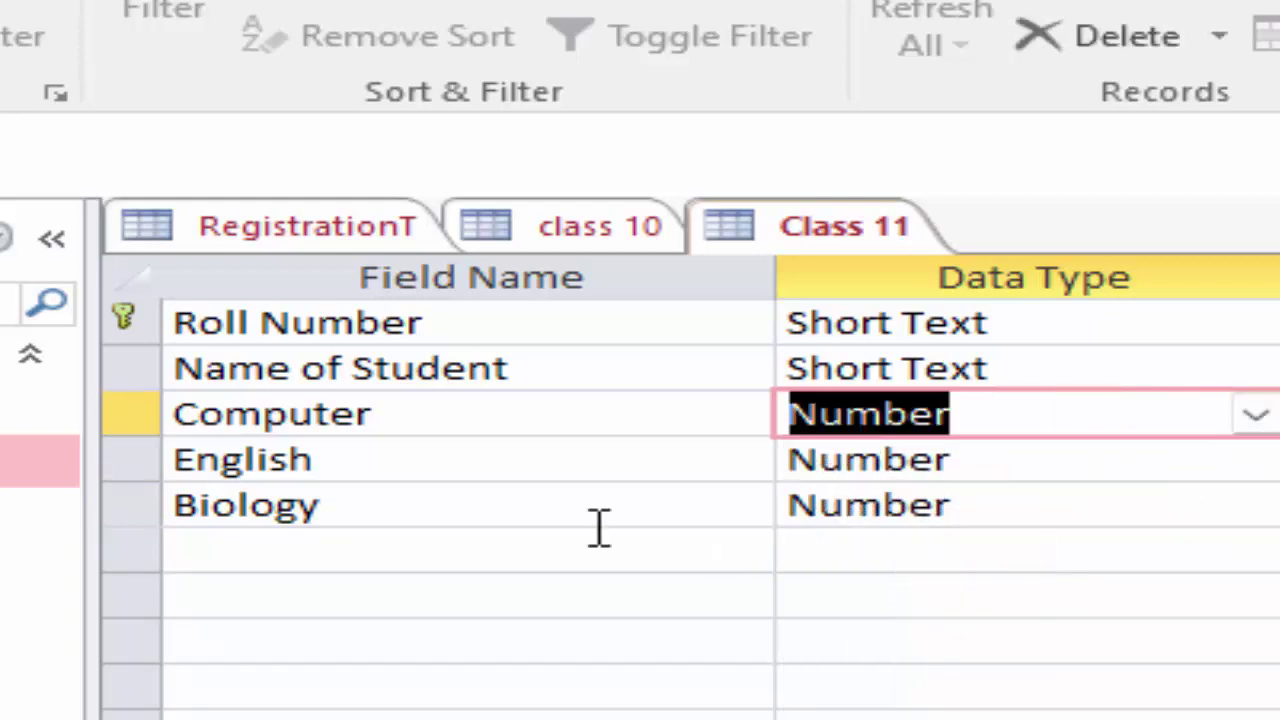
Step: Add a Total field below Biology
click(308, 552)
text(T)
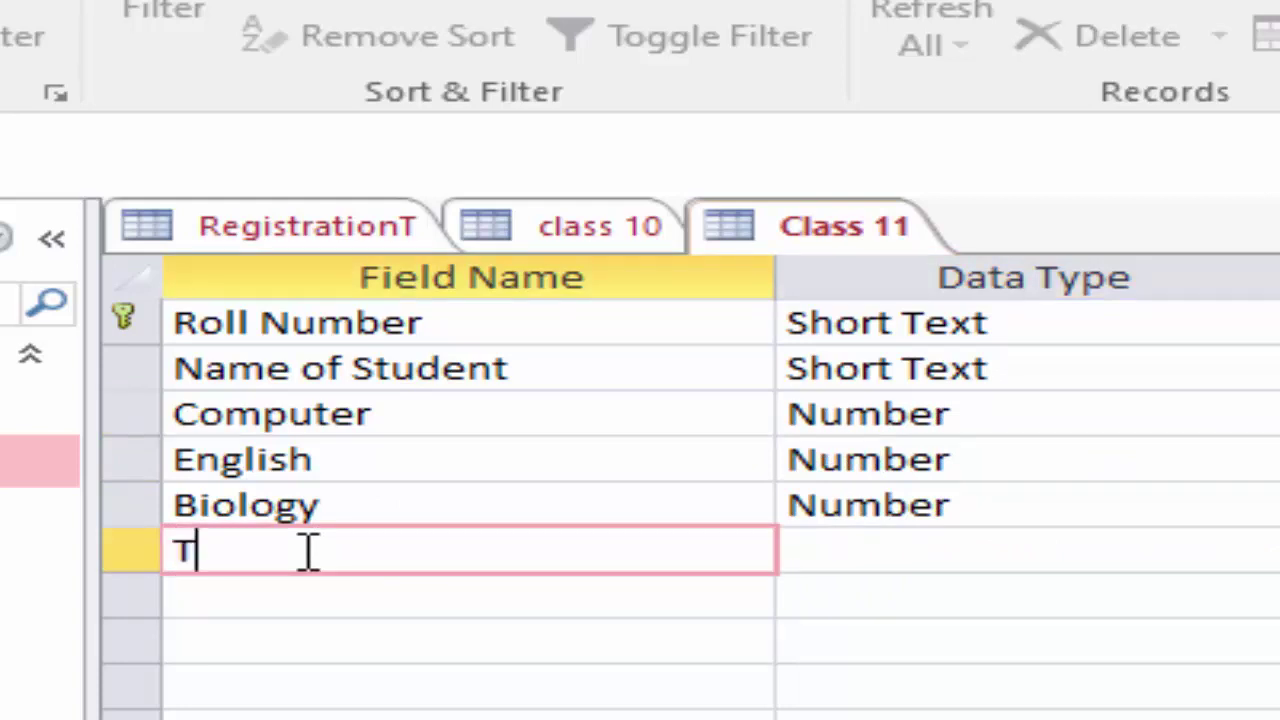
text(otal)
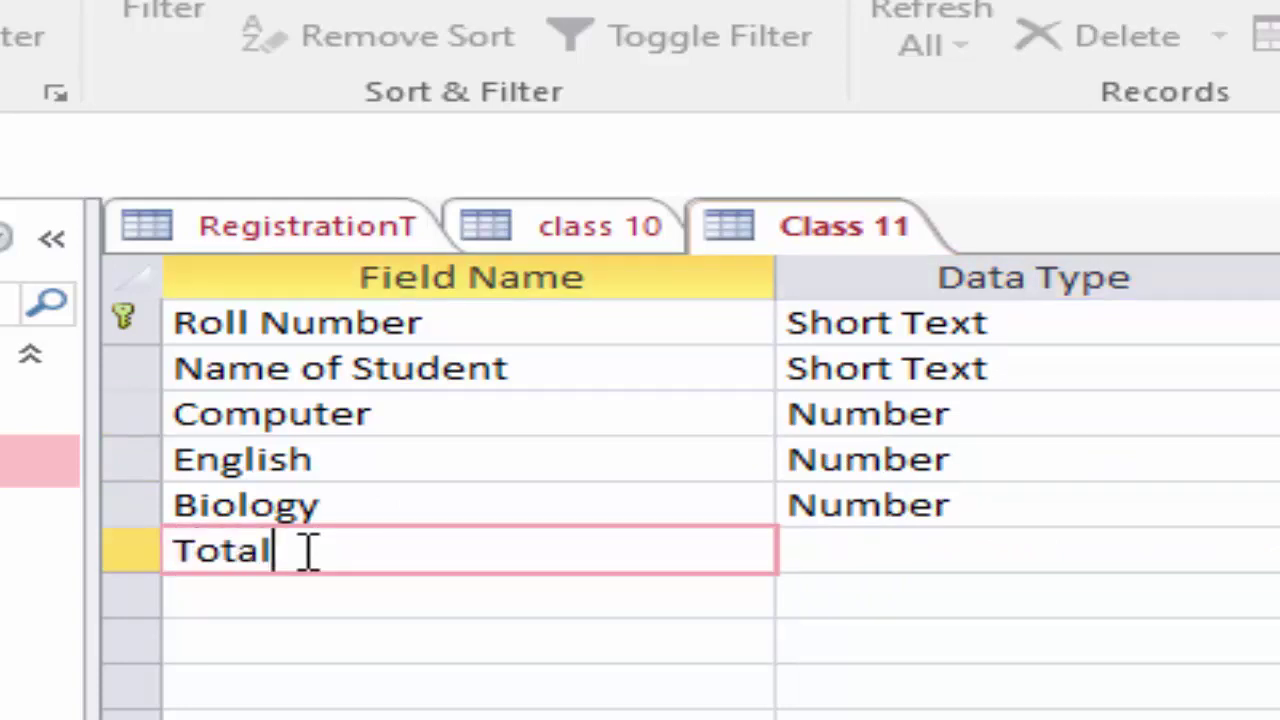
key(Tab)
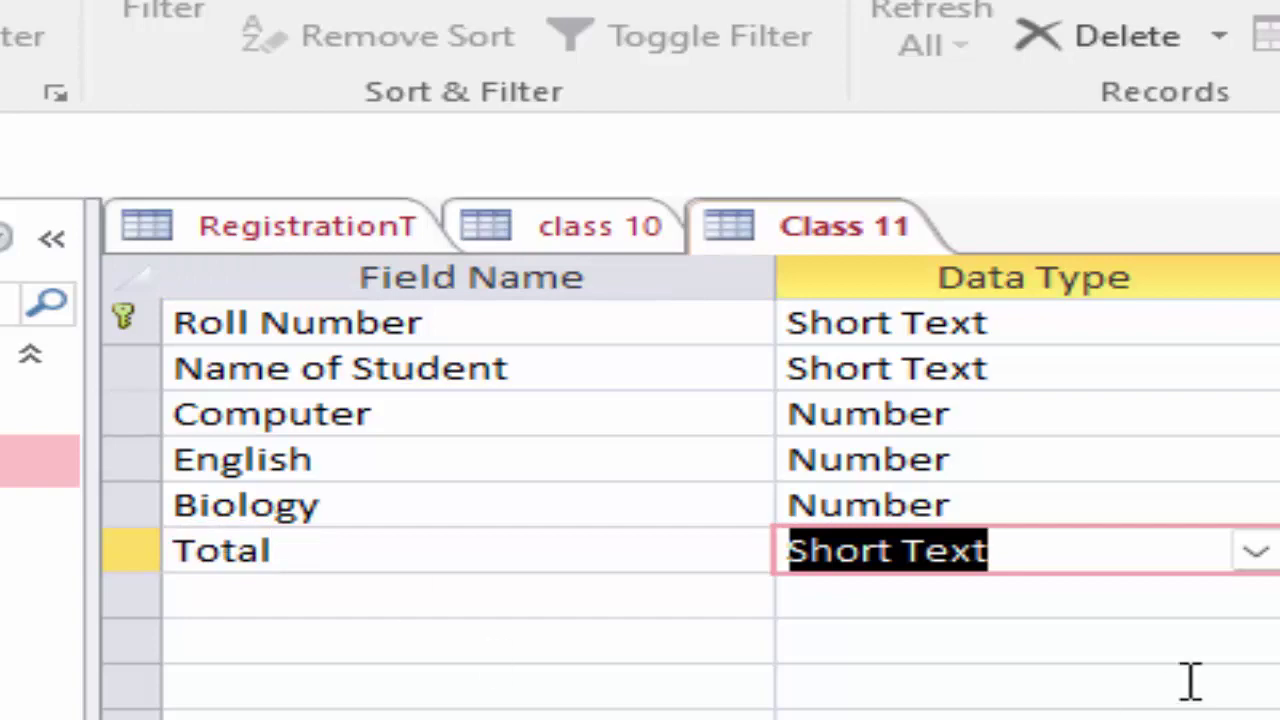
Step: Make Total a Calculated field with the expression [Computer]+[English]+[Biology]
click(1255, 552)
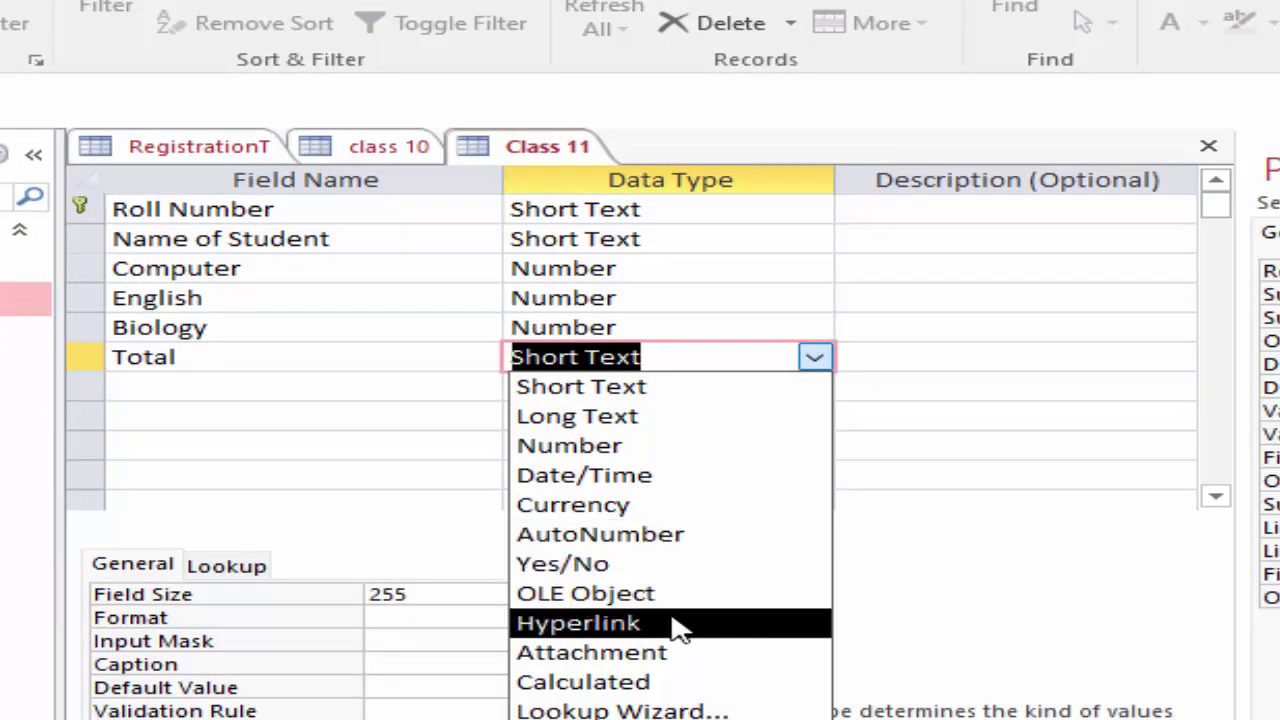
click(668, 684)
text([)
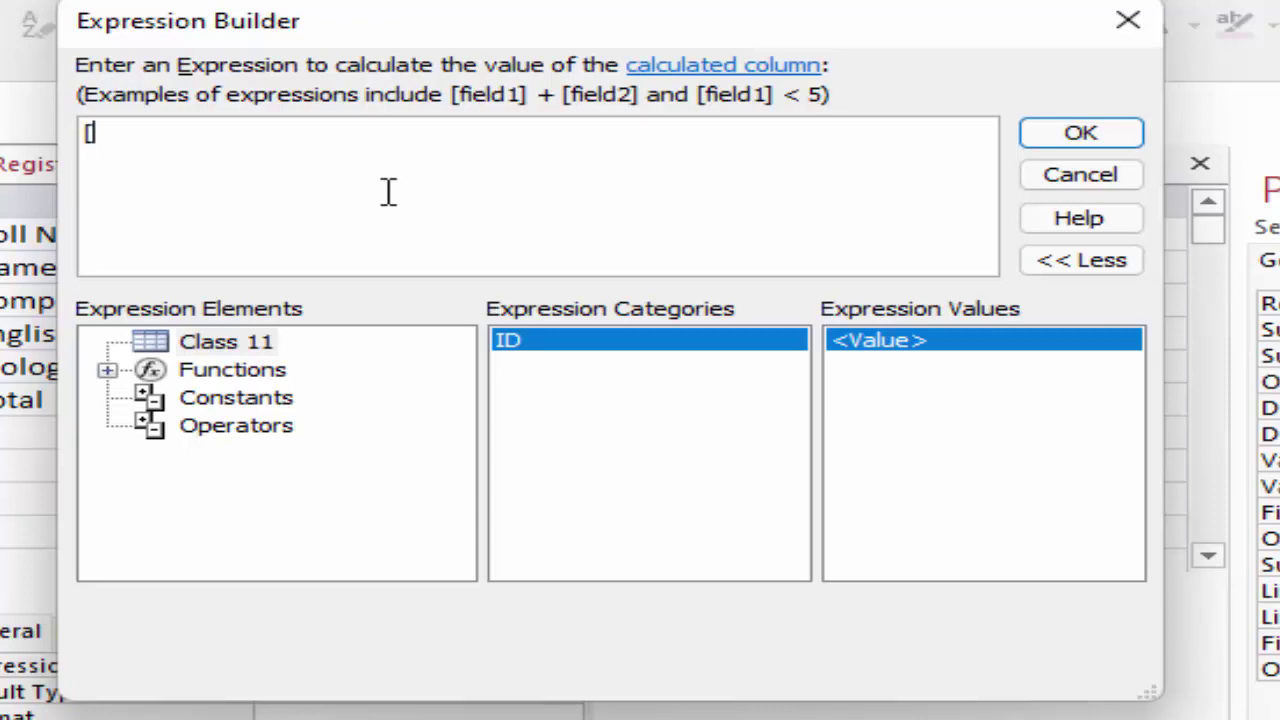
text(C)
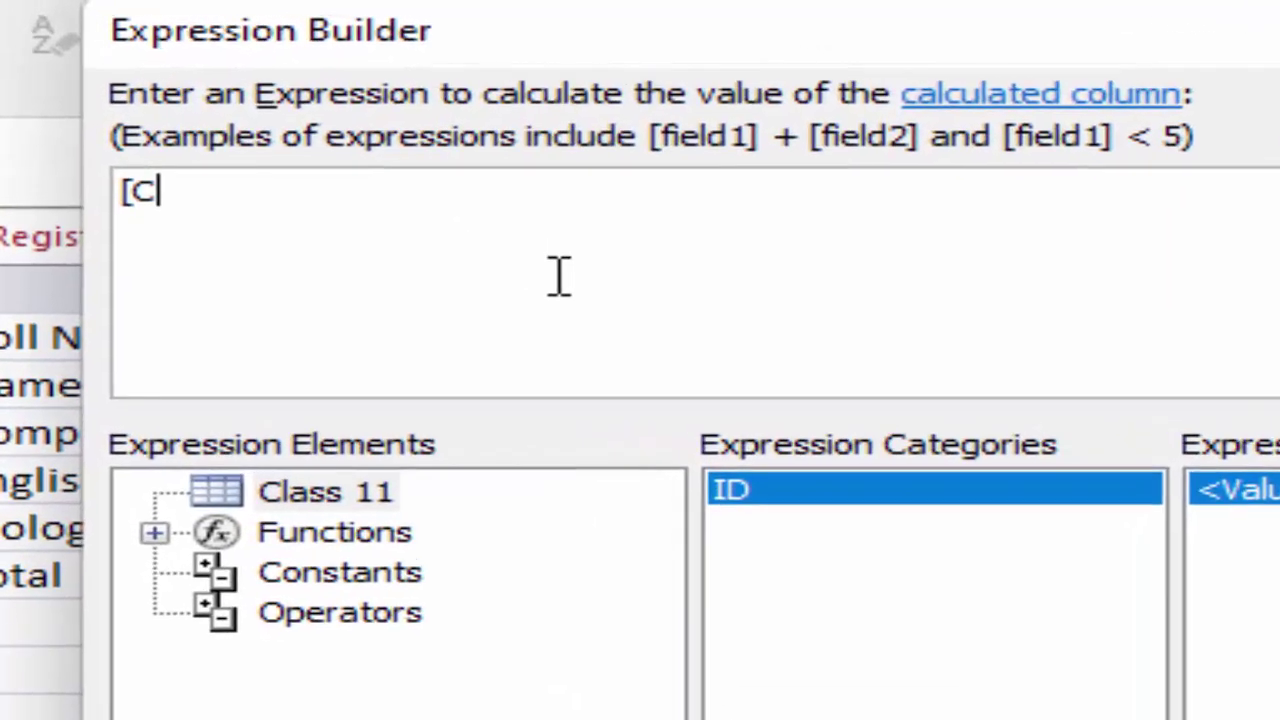
text(omputer] +[)
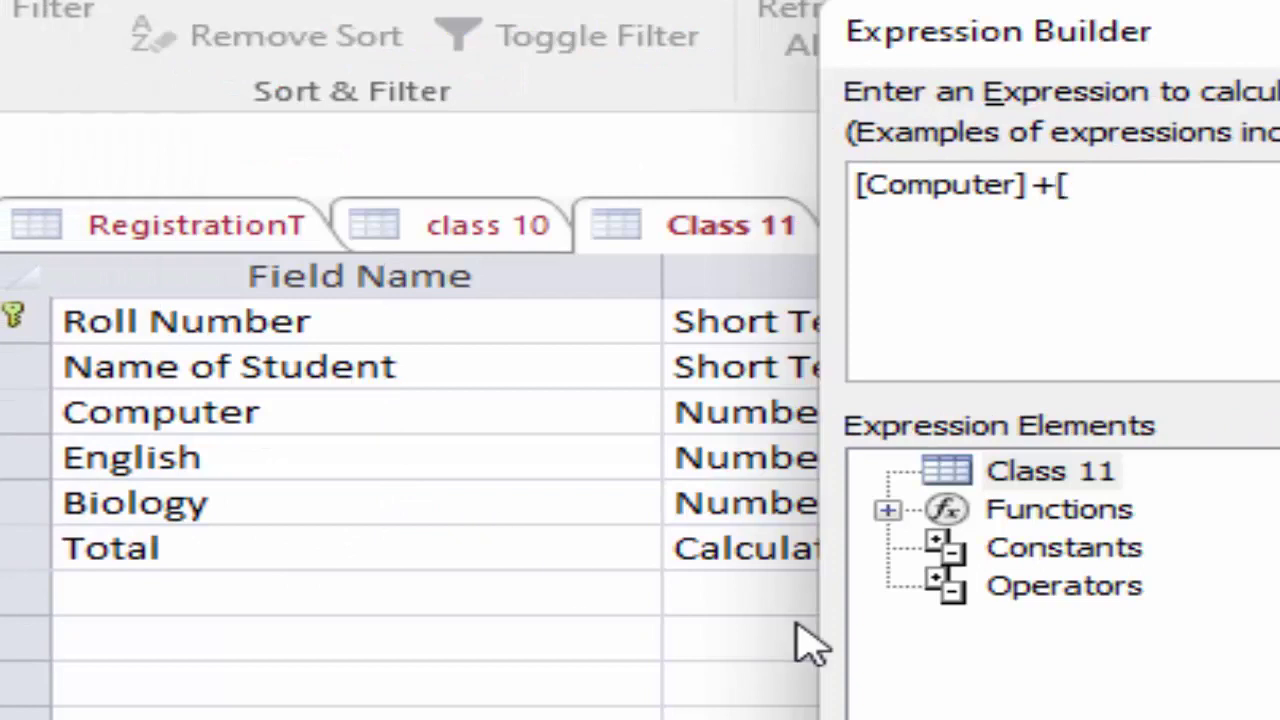
text(English)
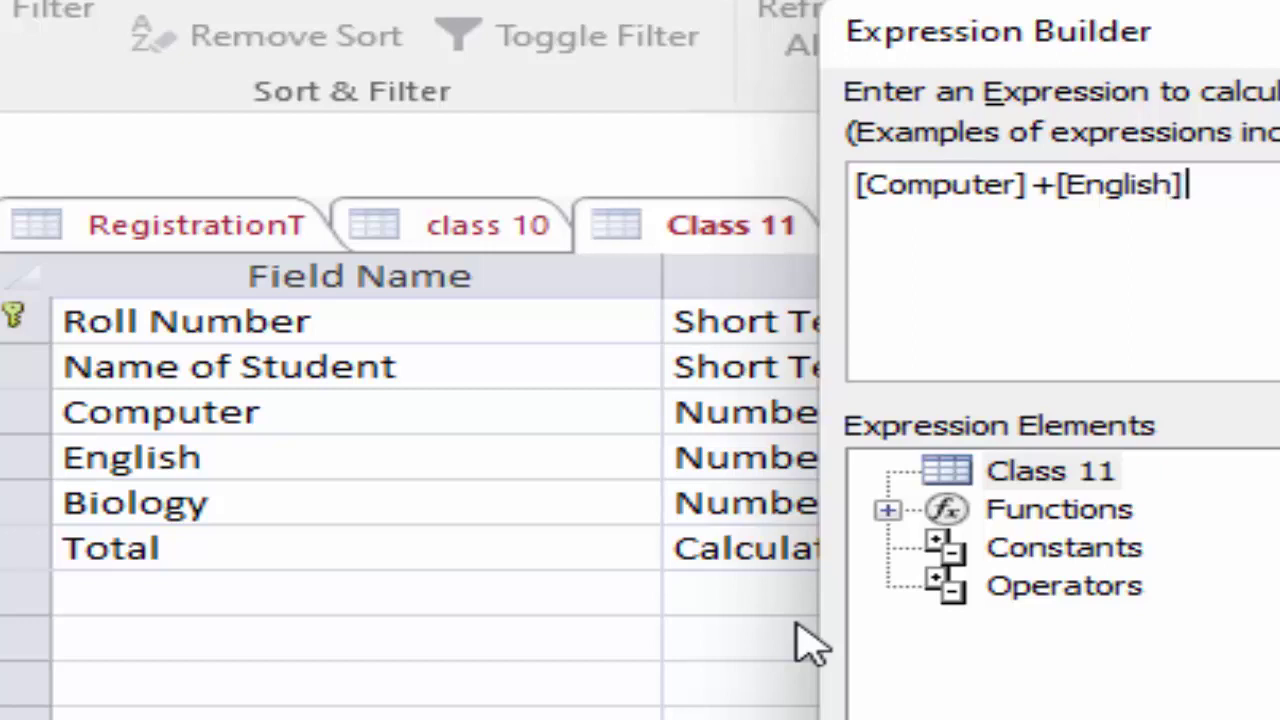
text( +[)
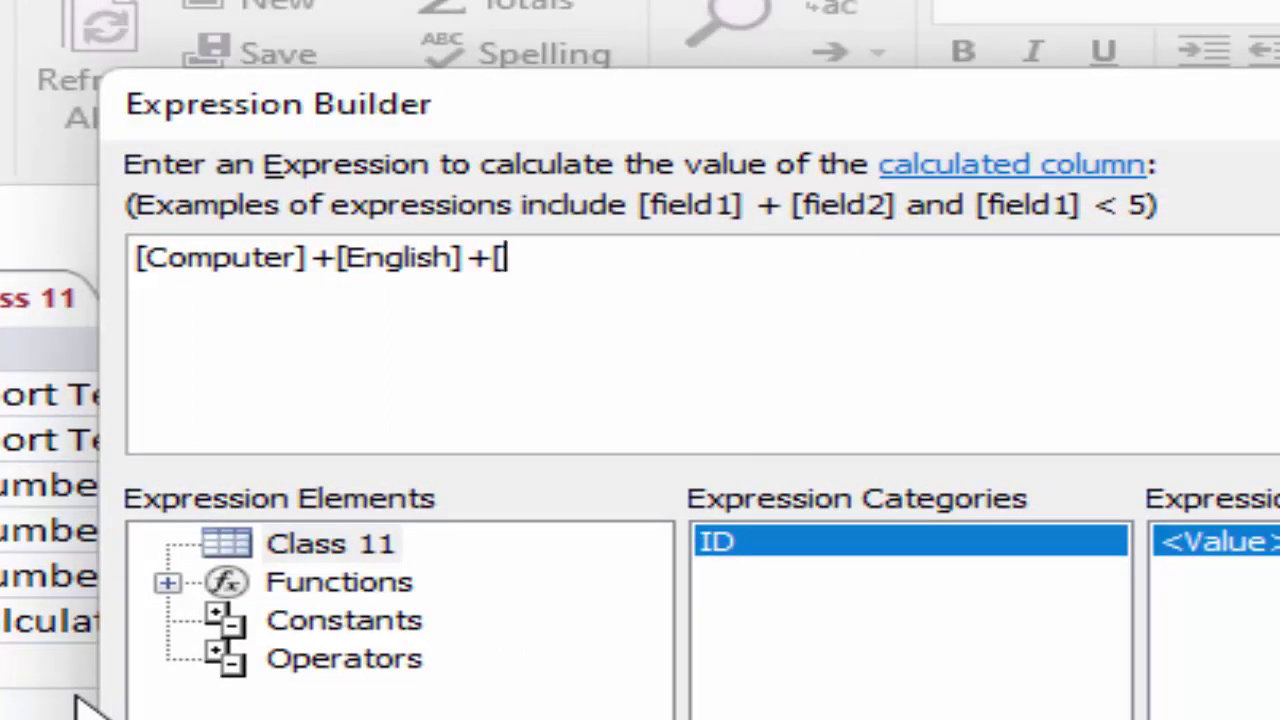
text(olo)
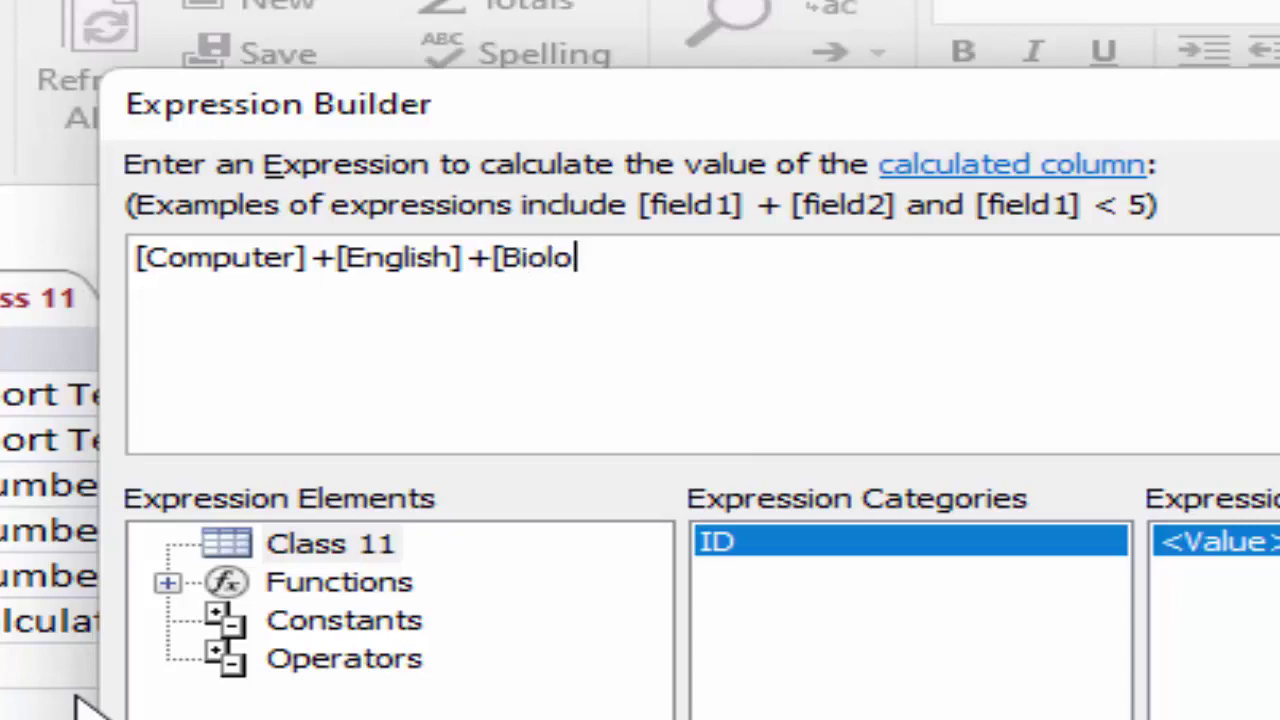
text(gy)
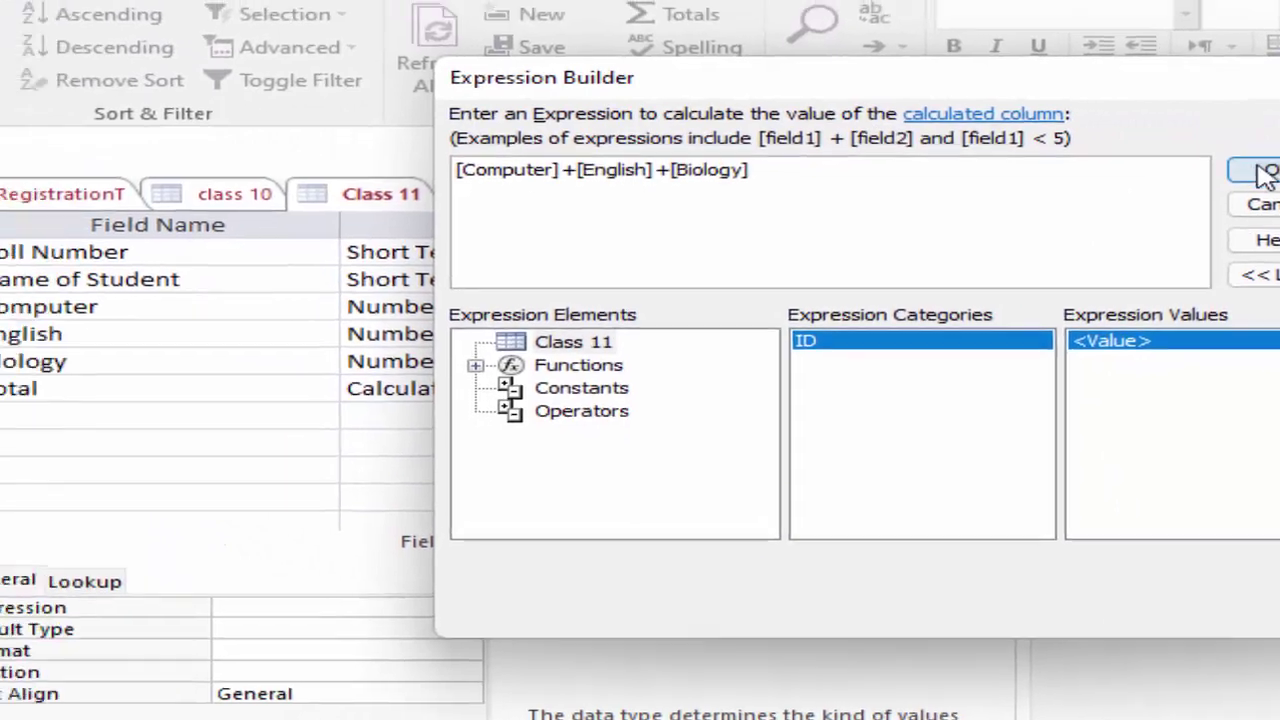
key(Return)
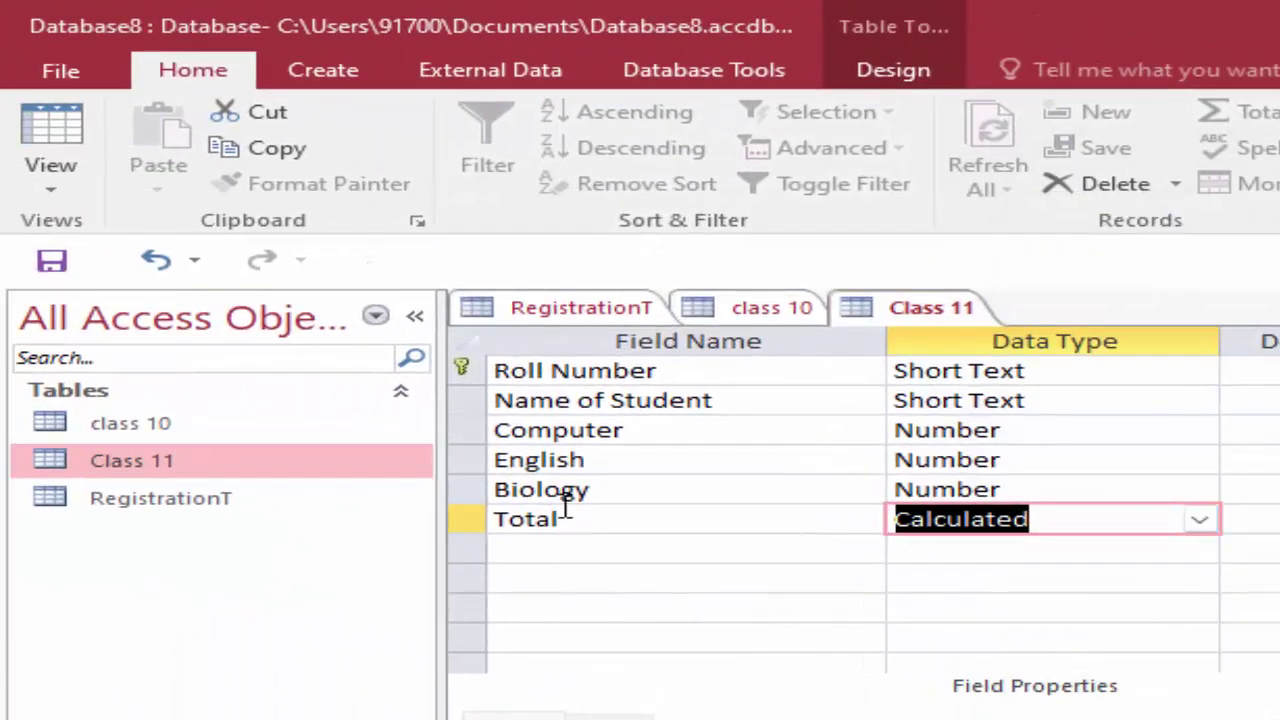
Step: Insert a Short Text 'Registration Id' field above Name of Student, then open RegistrationT
click(466, 403)
right_click(466, 403)
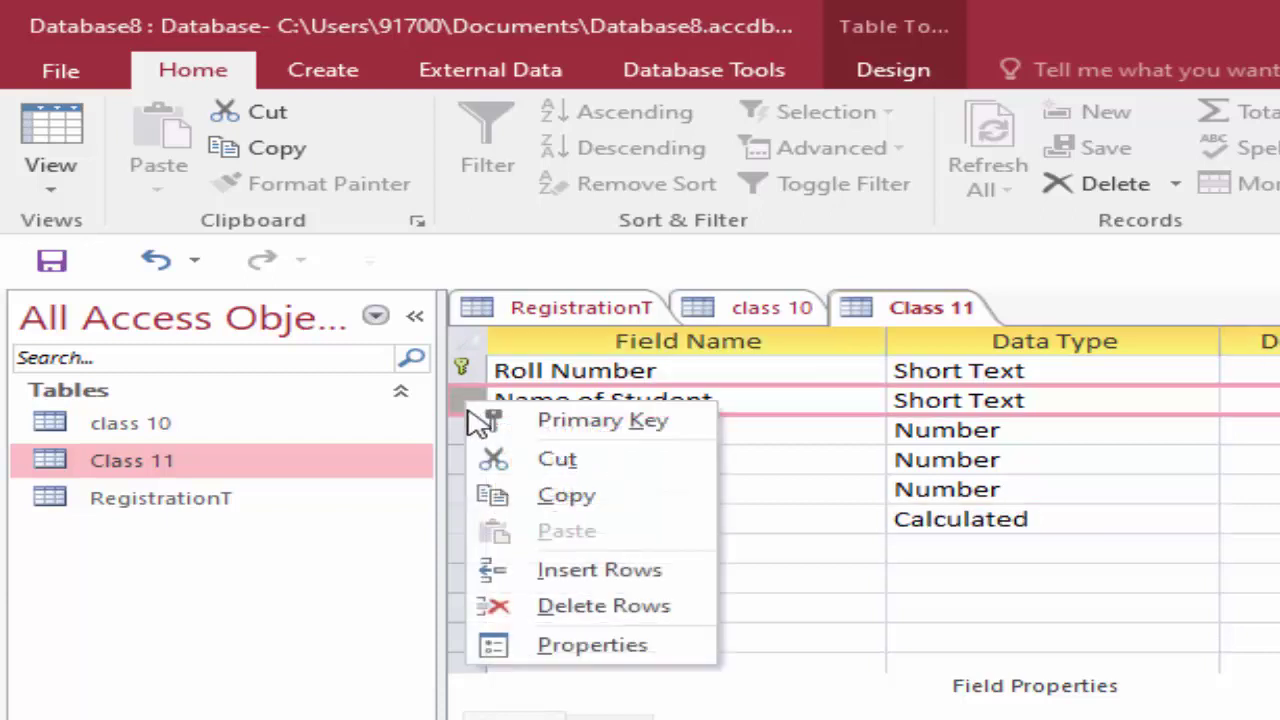
click(600, 570)
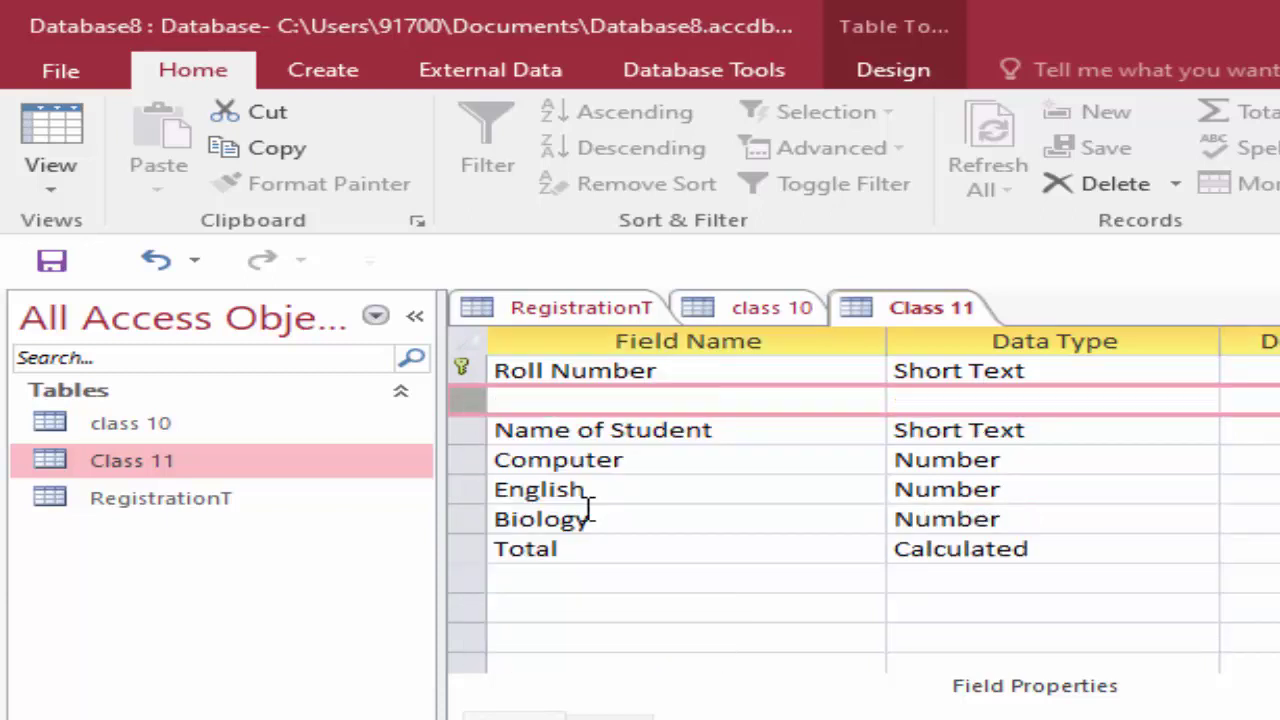
click(568, 402)
text(Registration Id)
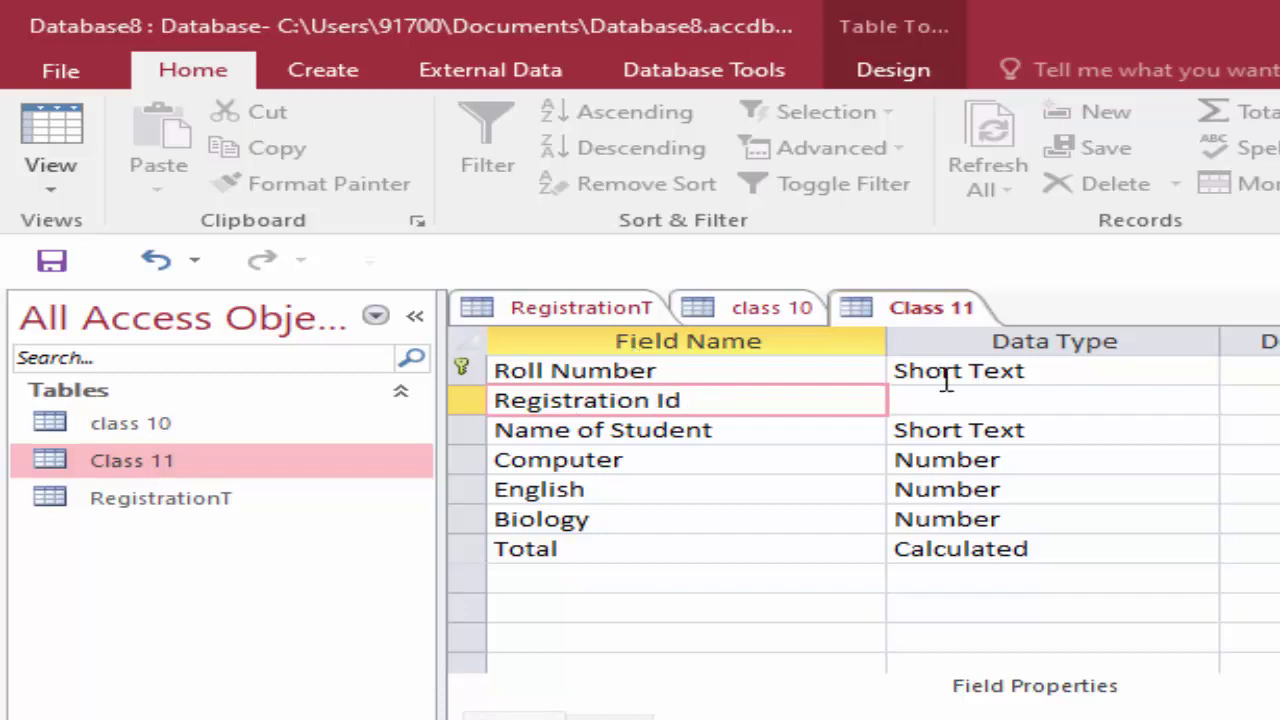
click(1093, 403)
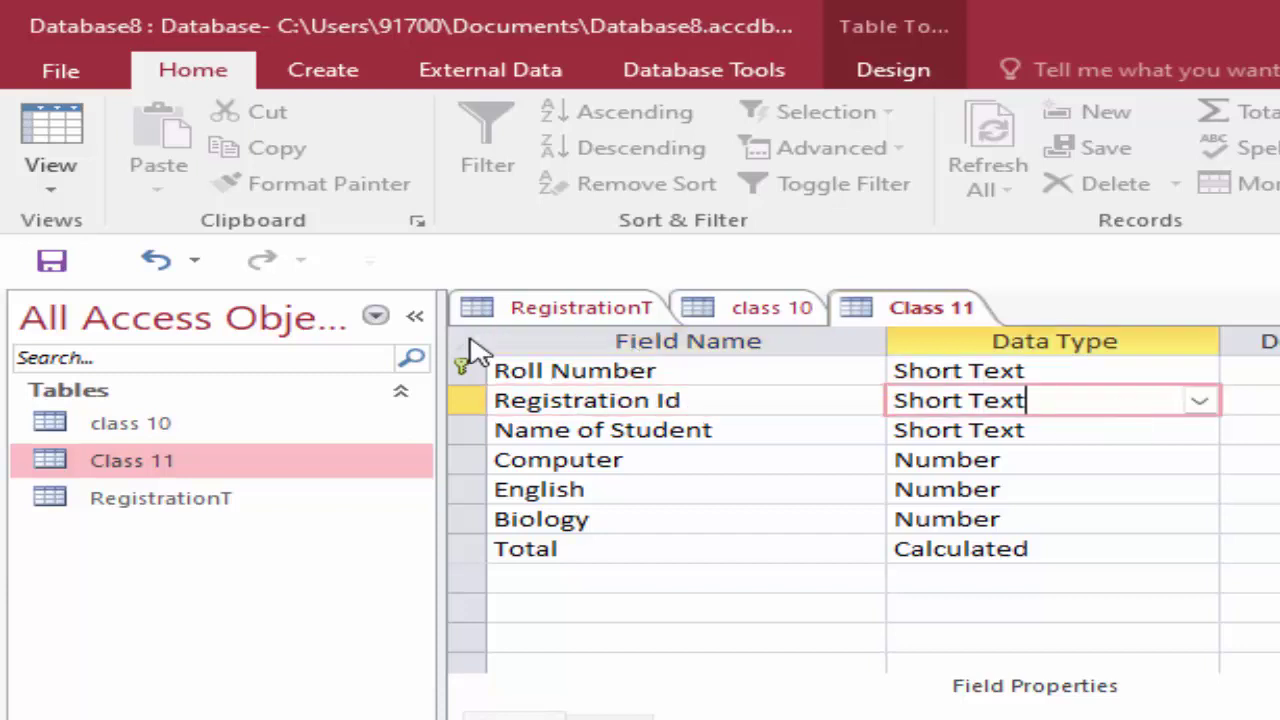
click(225, 508)
double_click(225, 508)
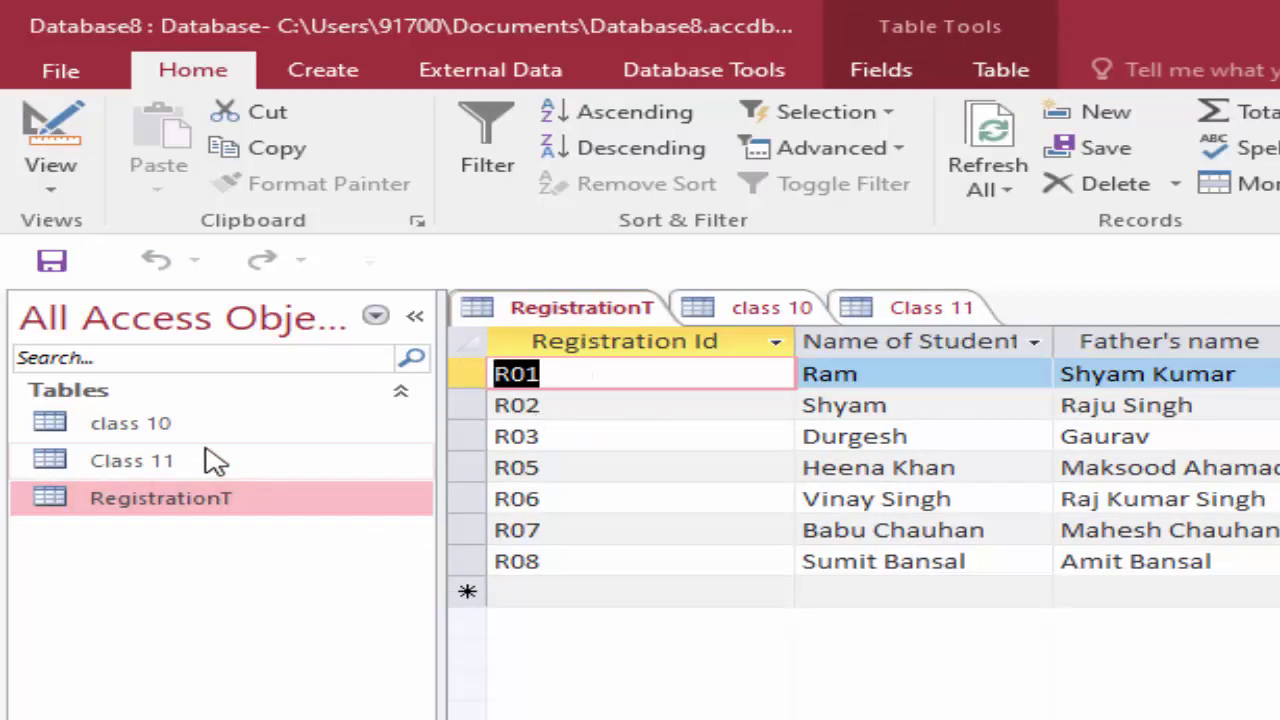
Step: Open Class 11, save the design changes, and enter Roll Number 111
double_click(212, 464)
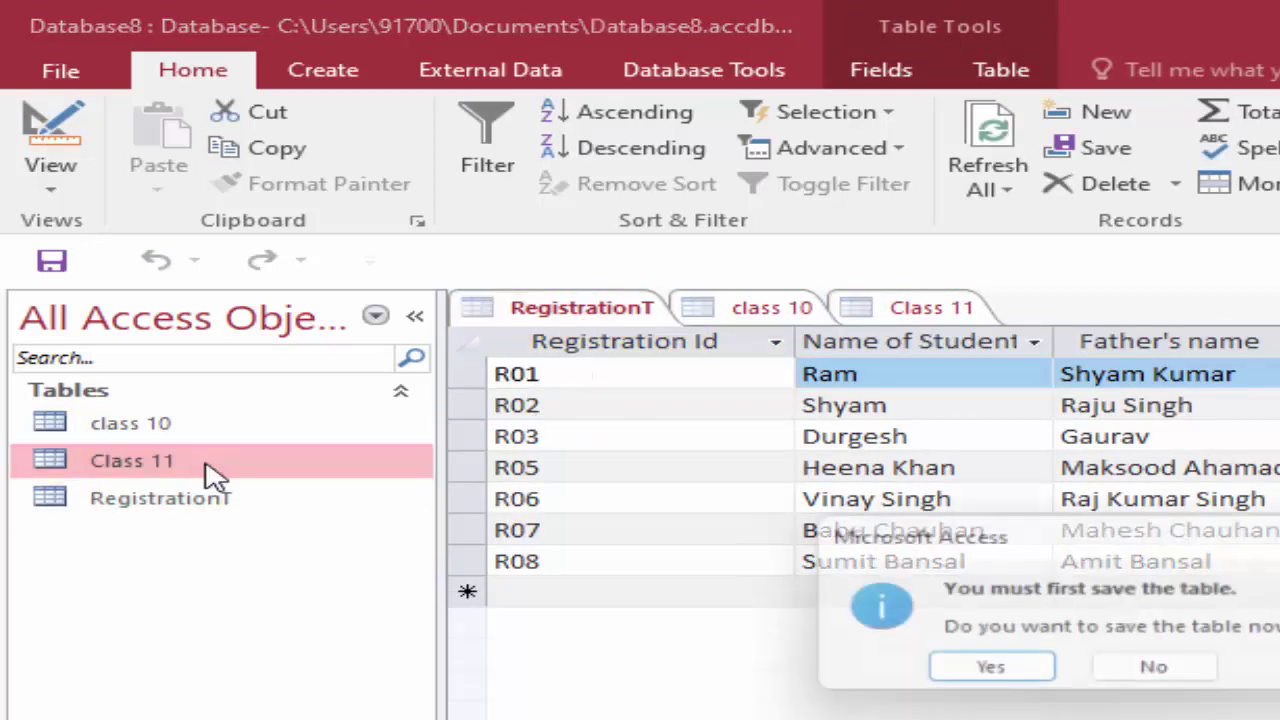
click(960, 668)
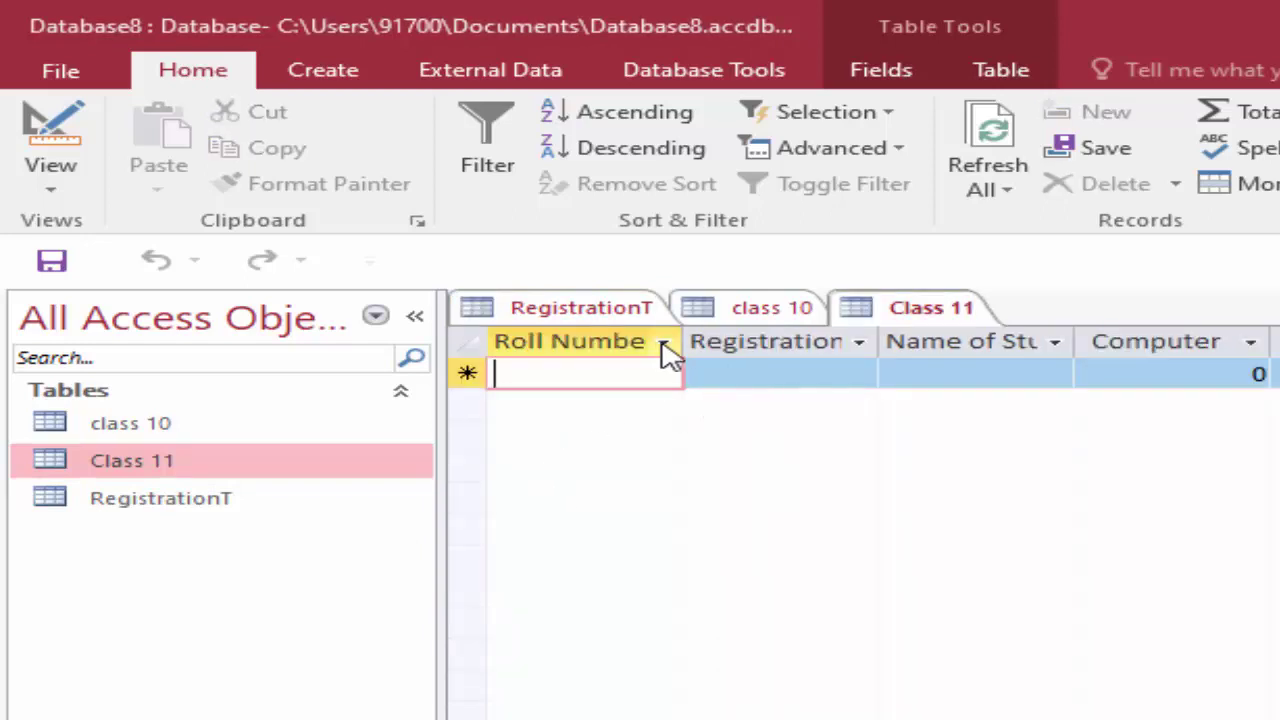
drag(685, 341, 764, 404)
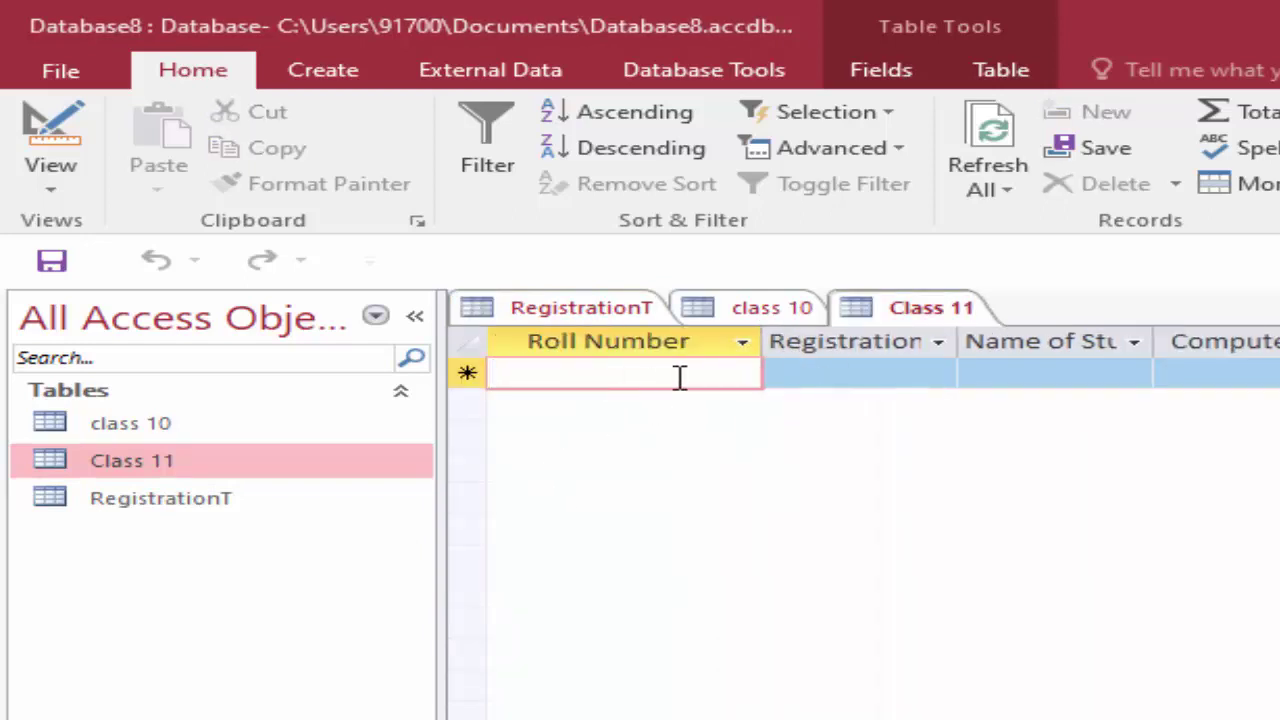
text(111)
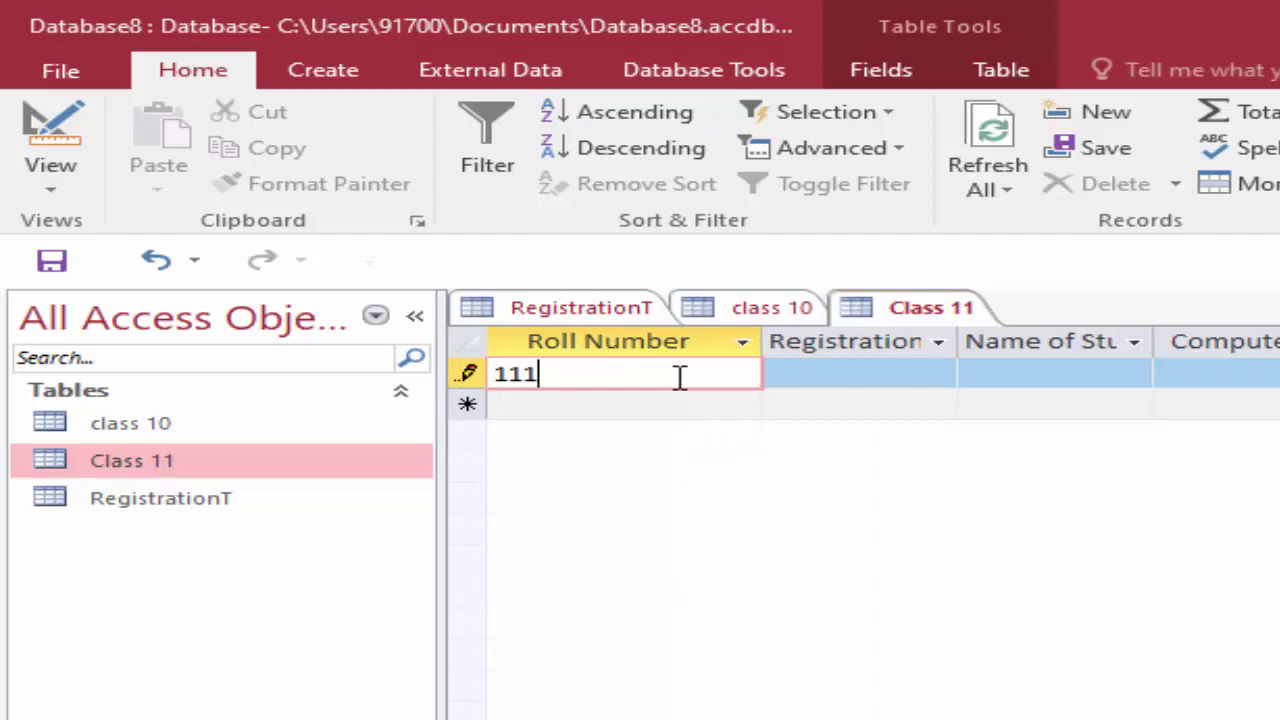
key(Tab)
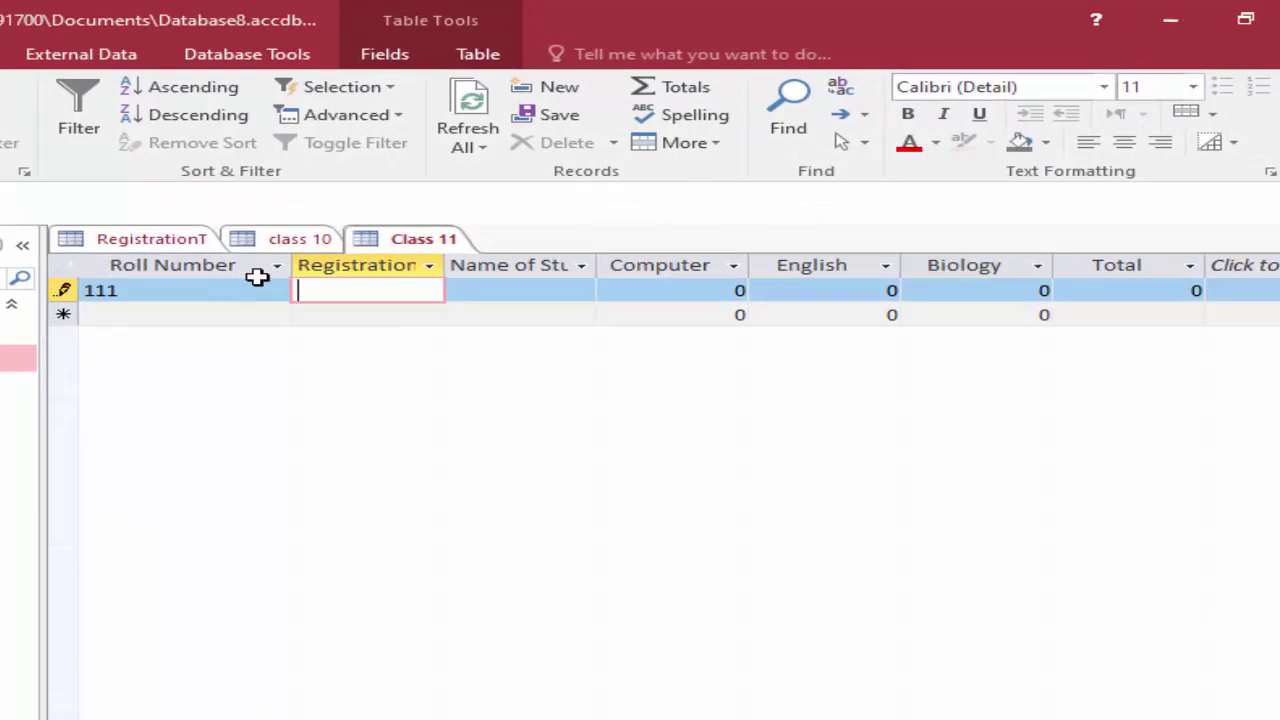
Step: Look up the registration id in RegistrationT and enter R03 for record 111
drag(453, 260, 535, 320)
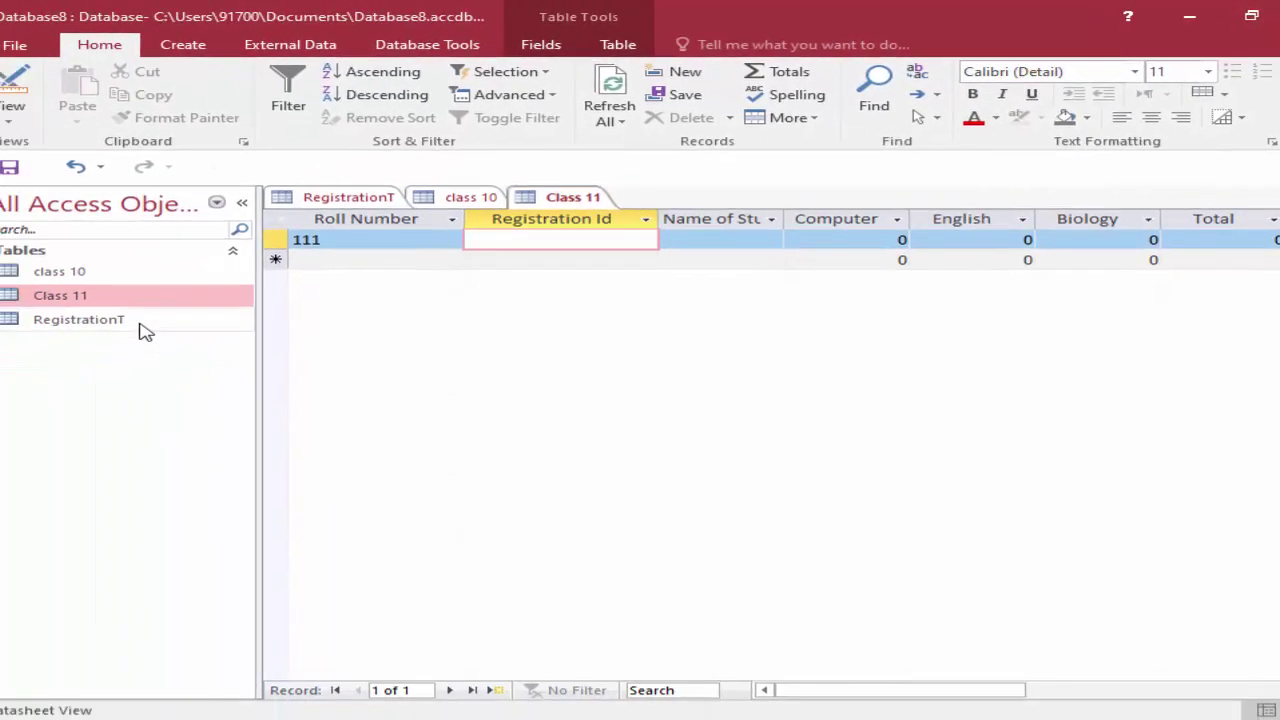
click(142, 324)
double_click(142, 324)
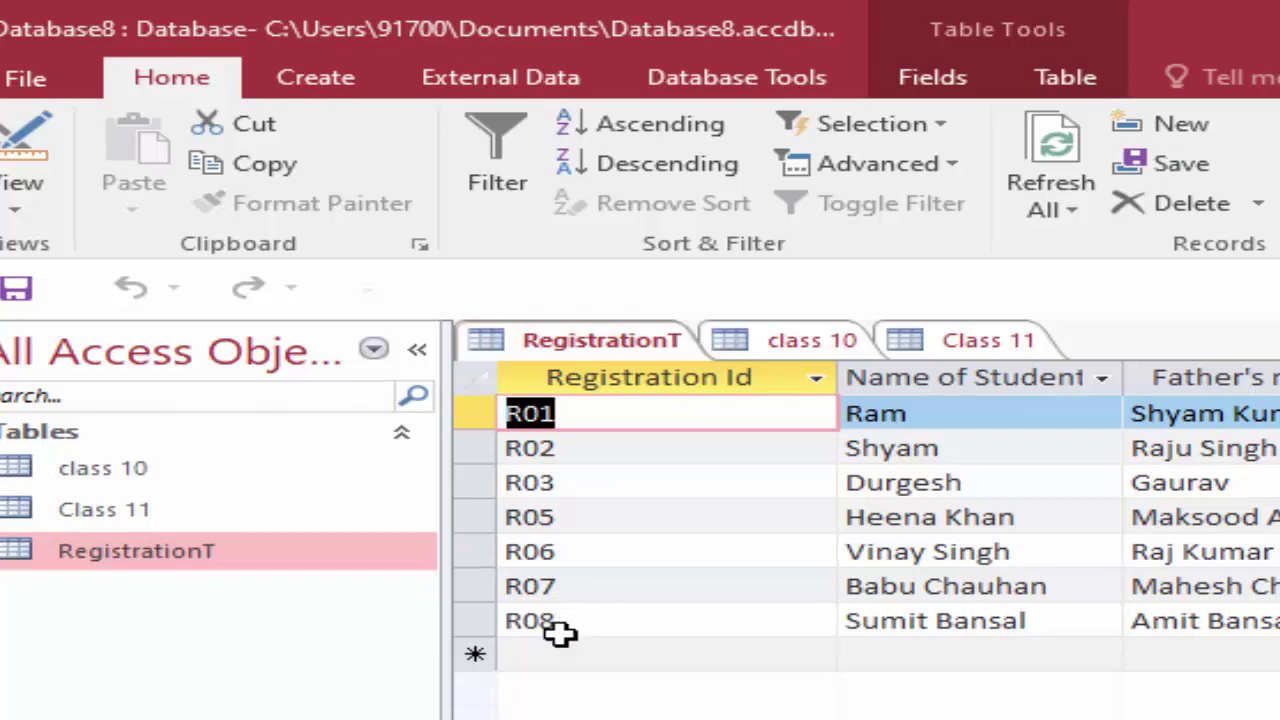
double_click(230, 515)
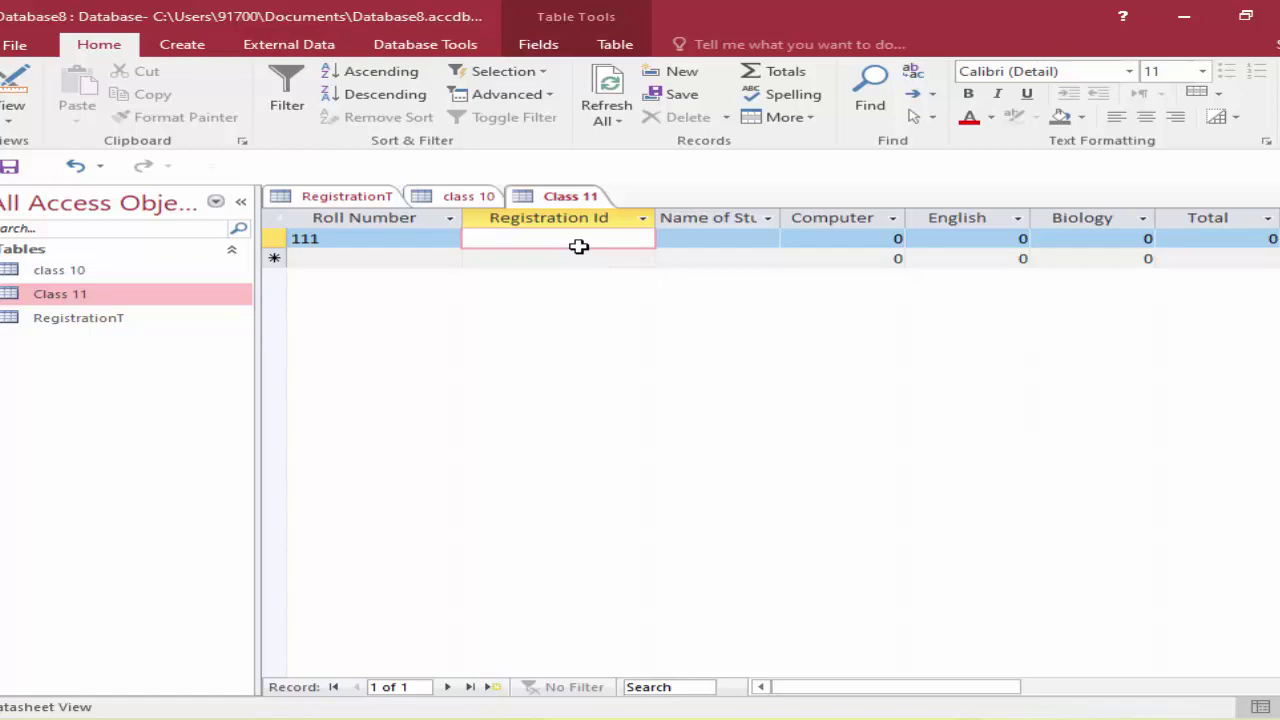
text(R03)
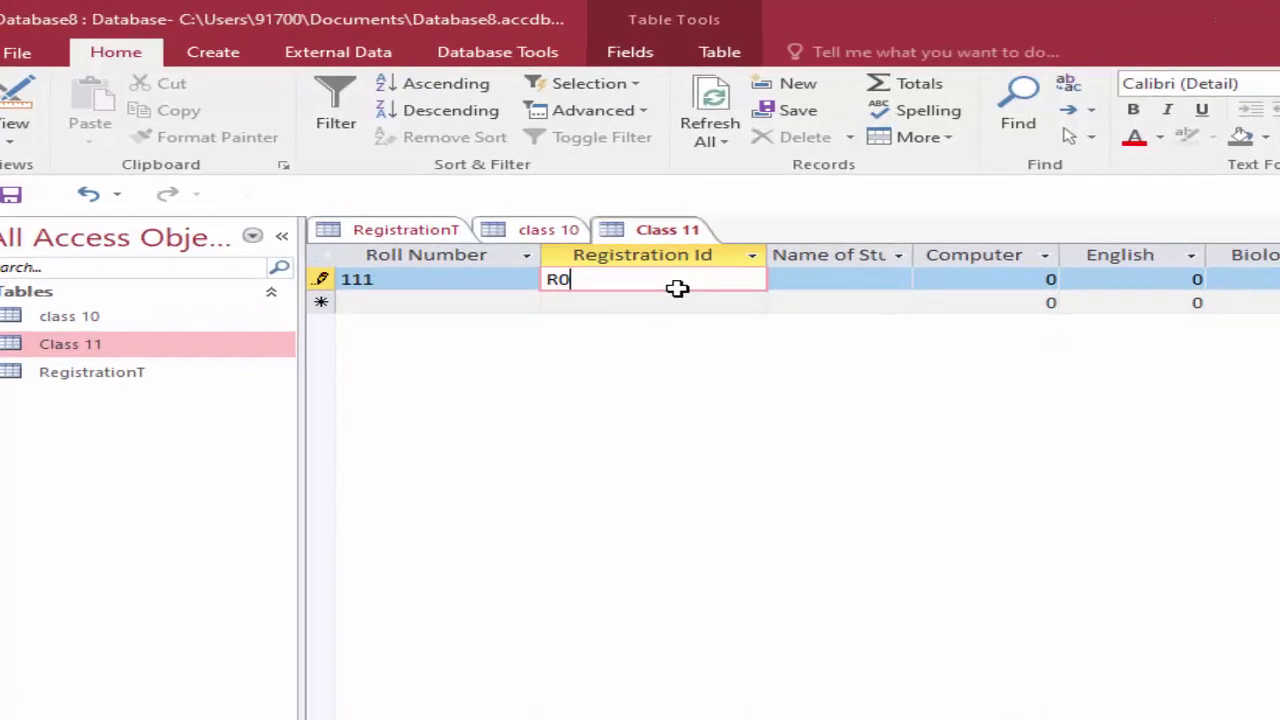
key(Tab)
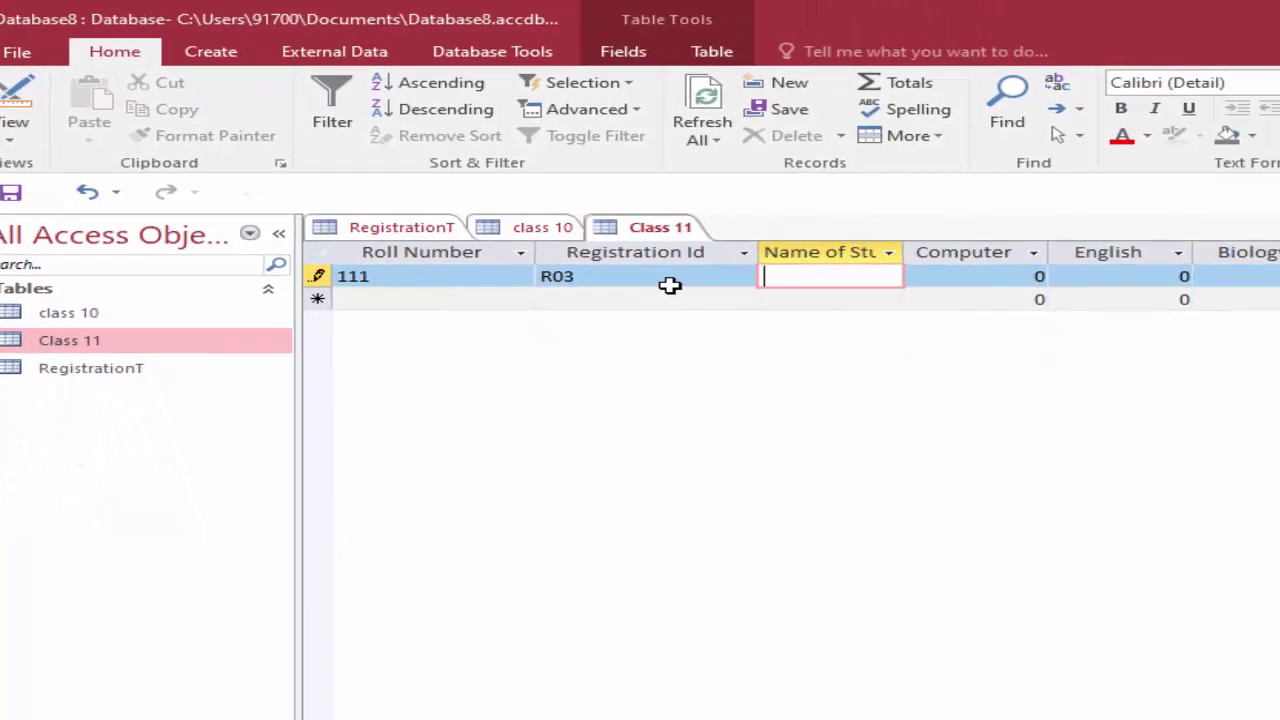
Step: Check the student's name in RegistrationT and enter it in Class 11
double_click(112, 368)
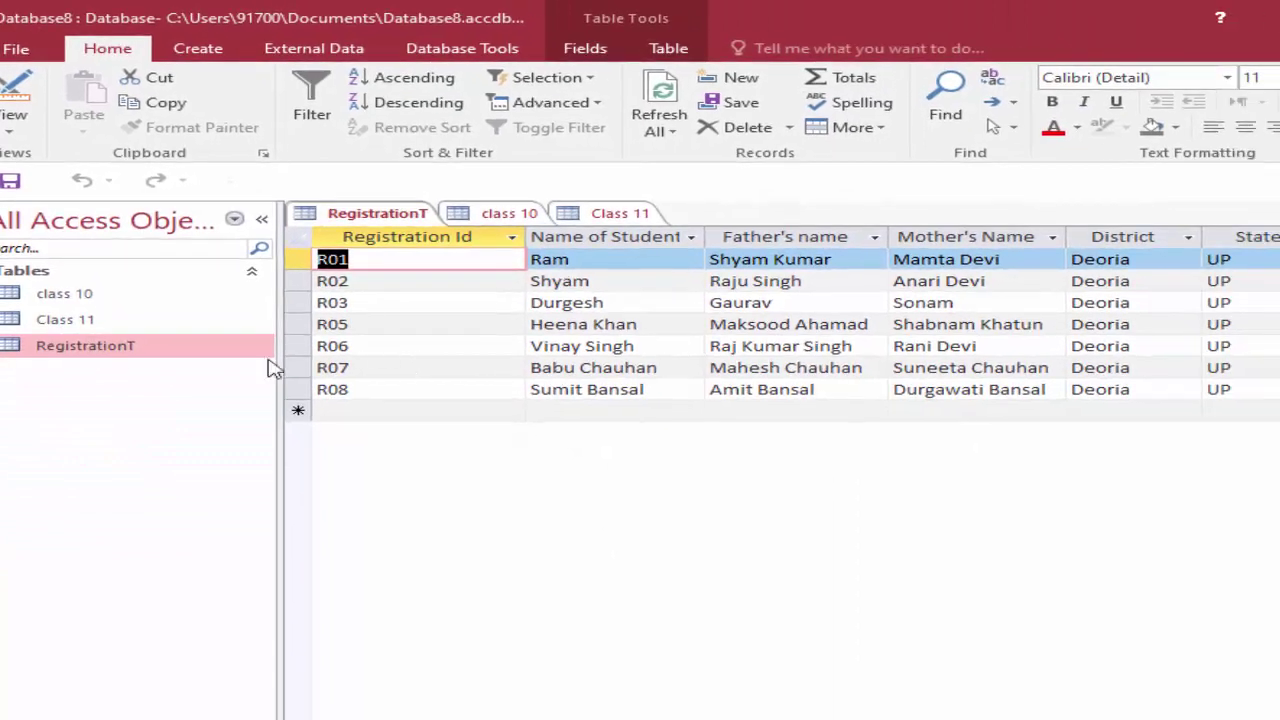
click(140, 320)
double_click(140, 320)
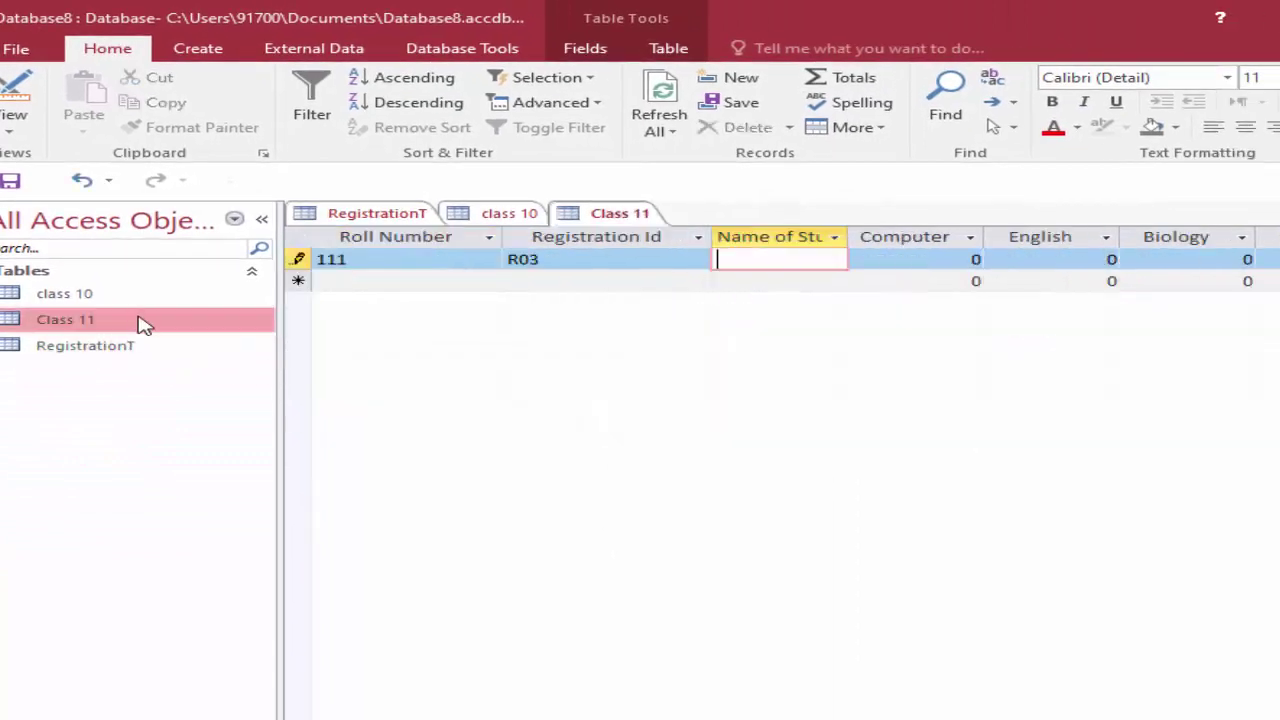
text(Du)
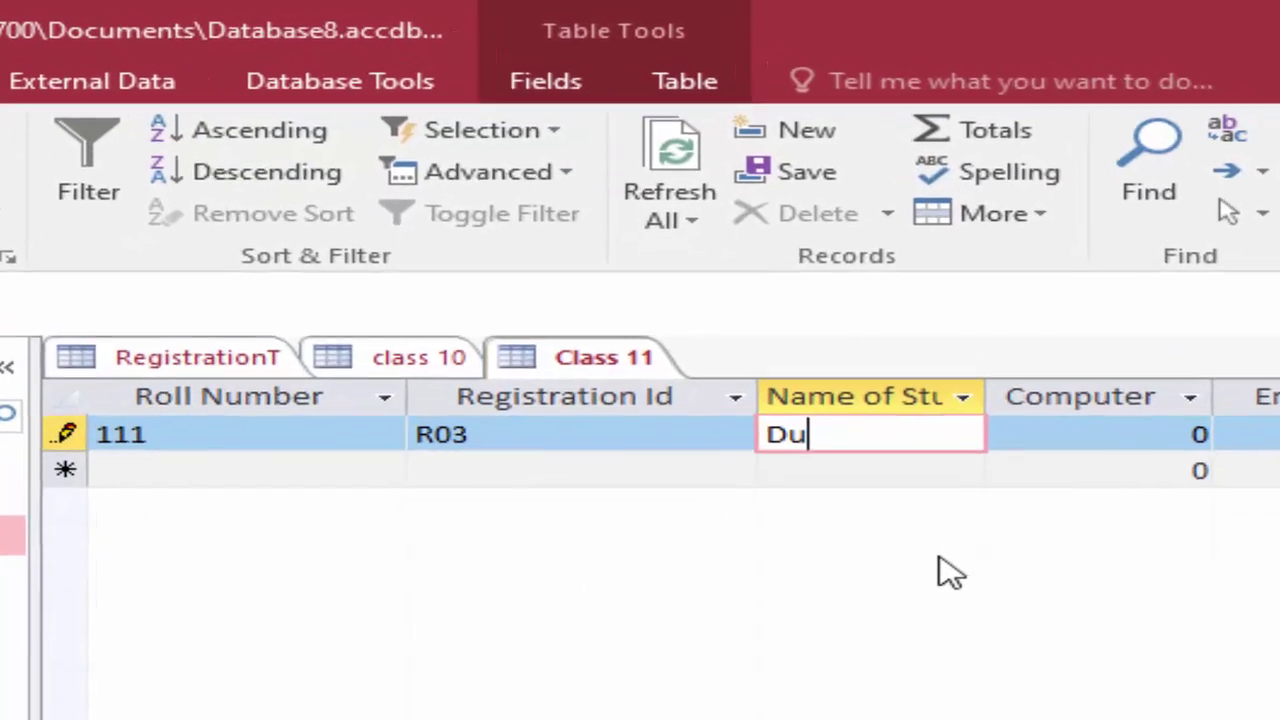
text(rgesh)
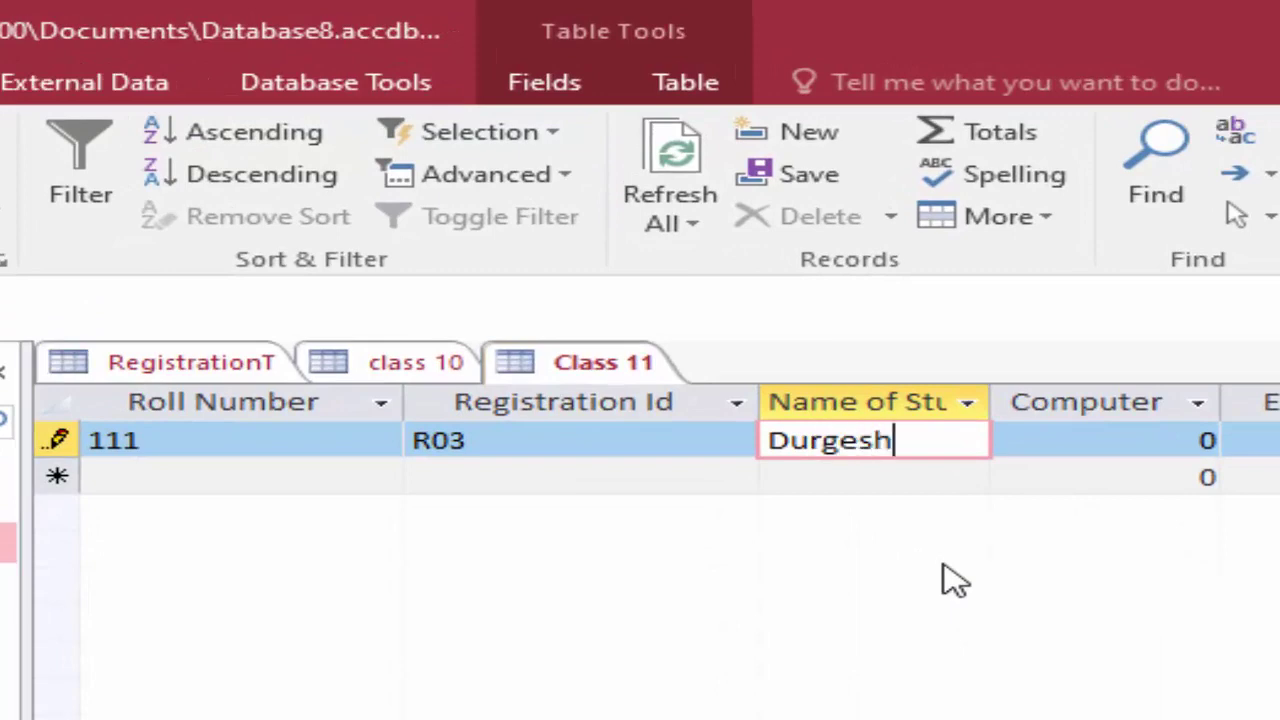
key(Tab)
Step: Enter marks Computer 45, English 67 and Biology 78 so Total shows 190
text(45)
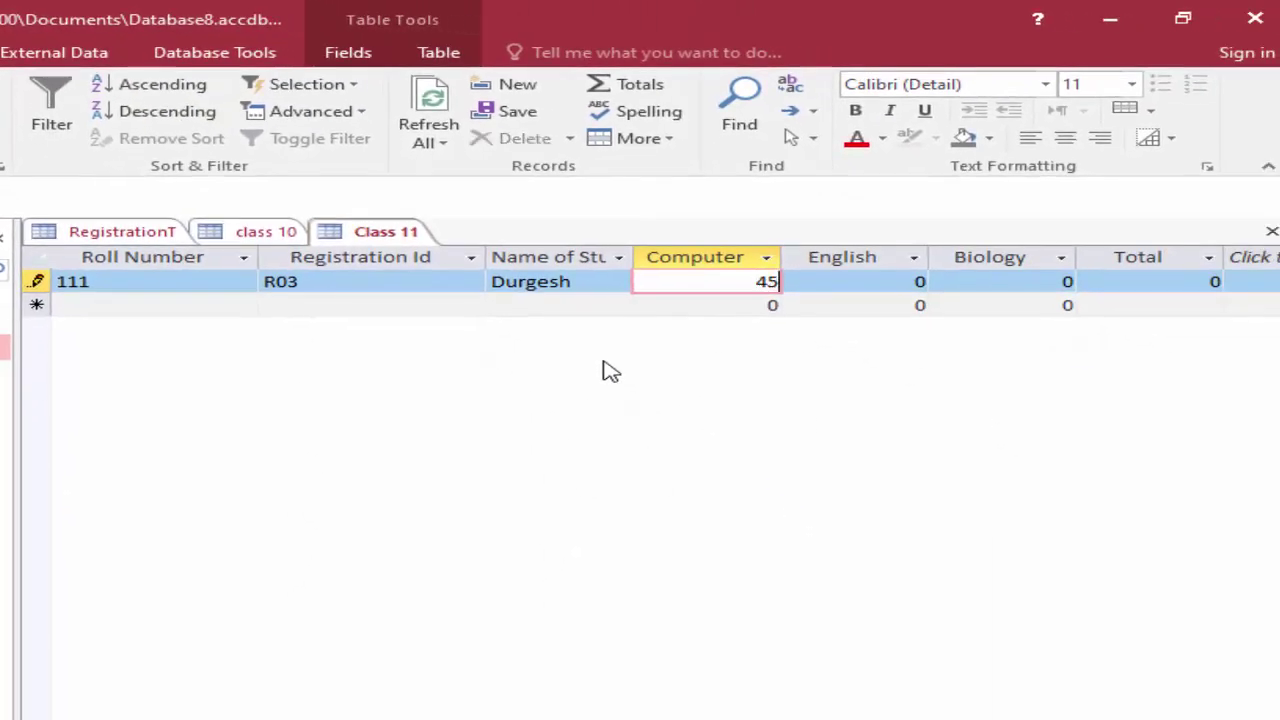
key(Tab)
text(67)
key(Tab)
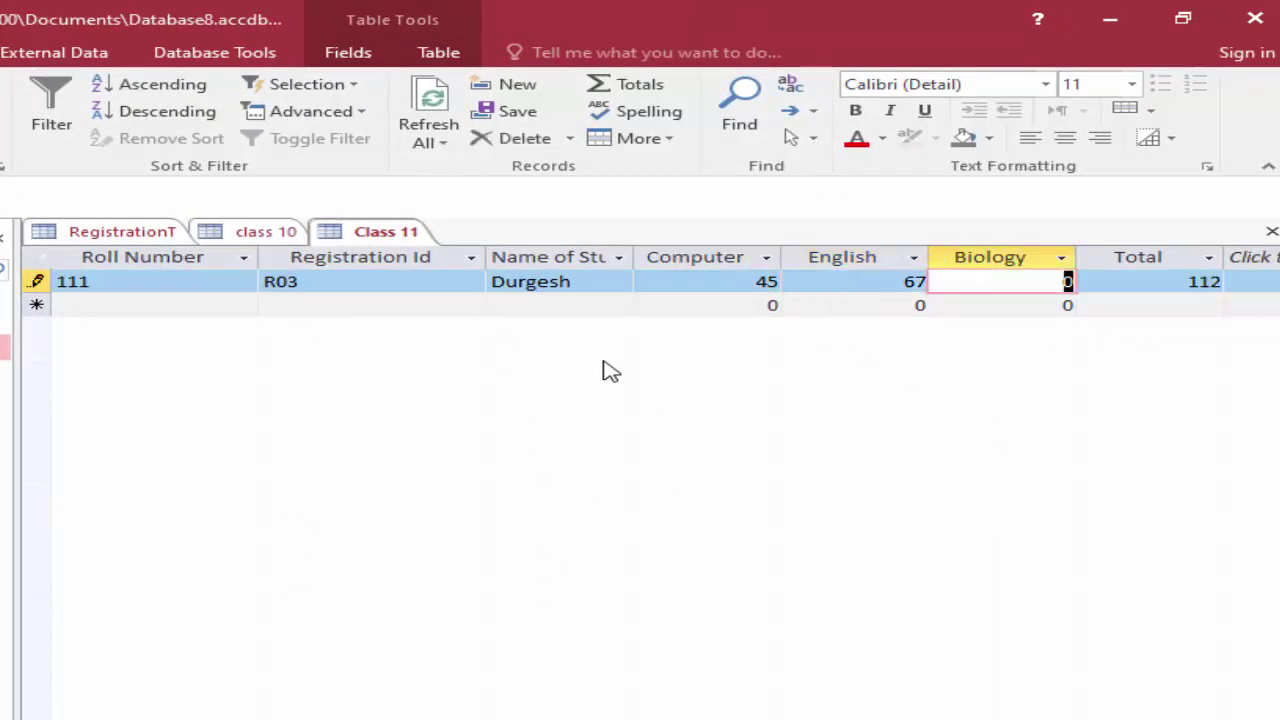
text(78)
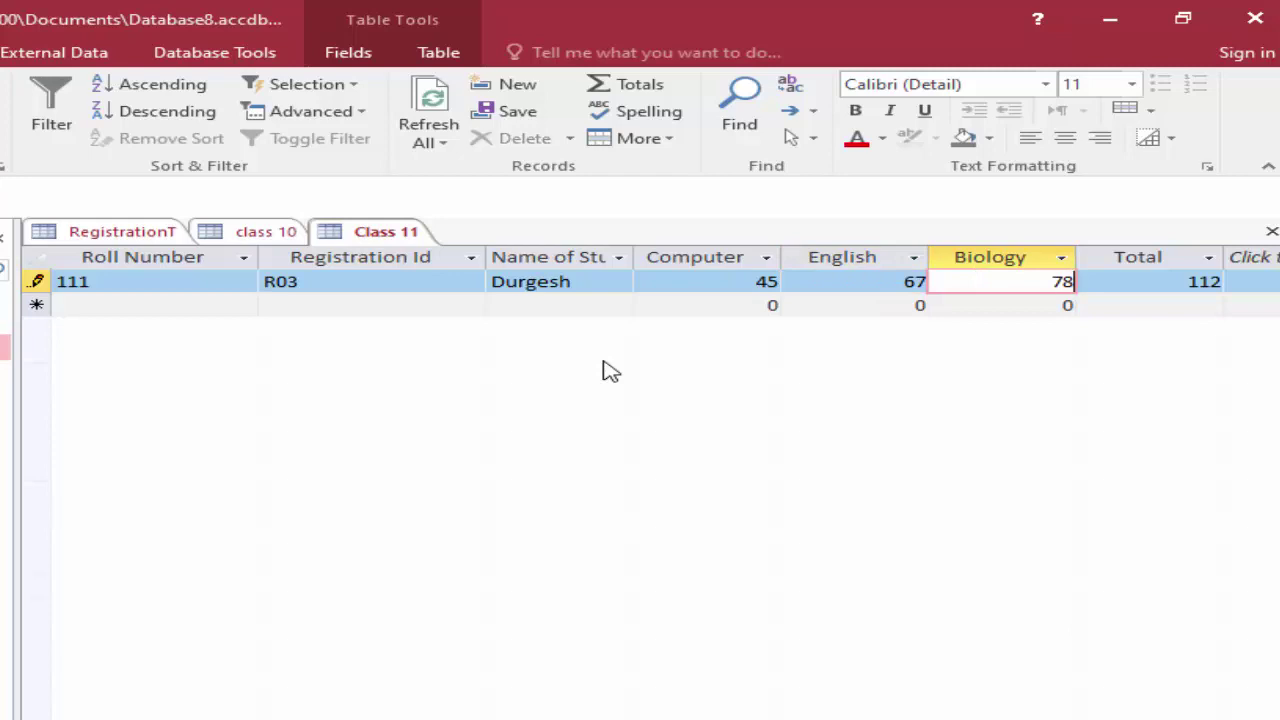
key(Tab)
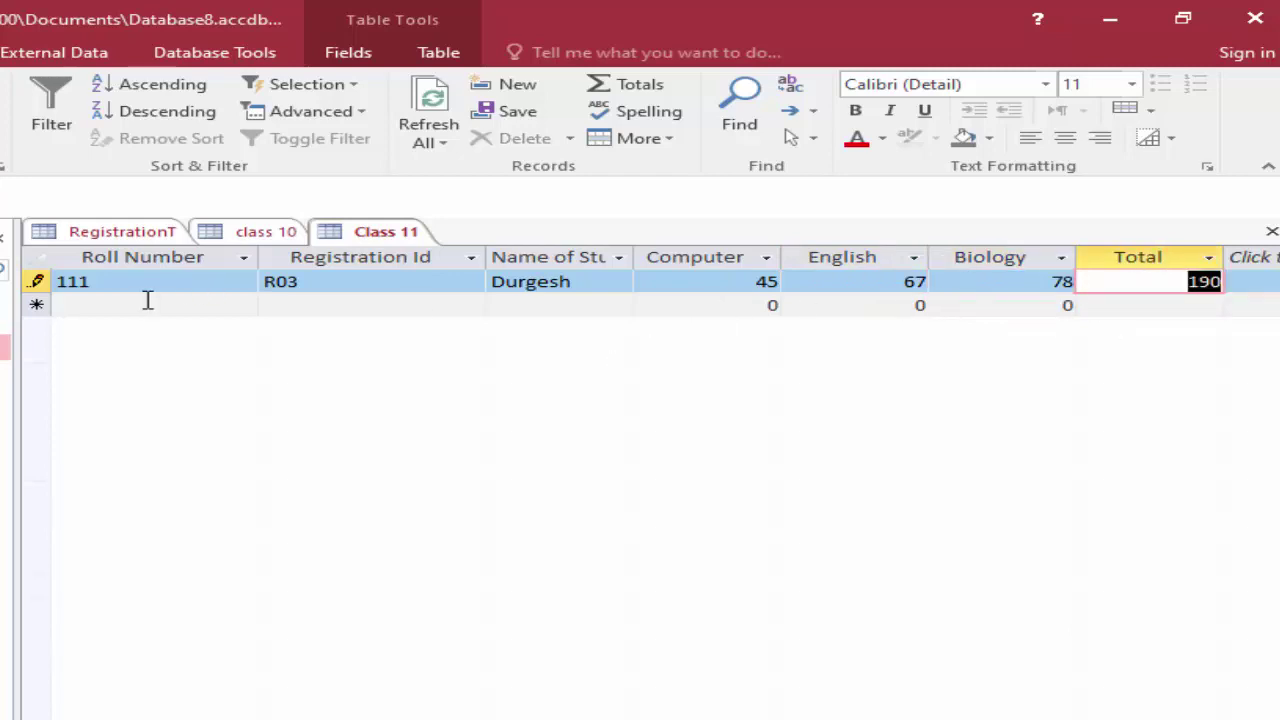
click(143, 300)
text(R08)
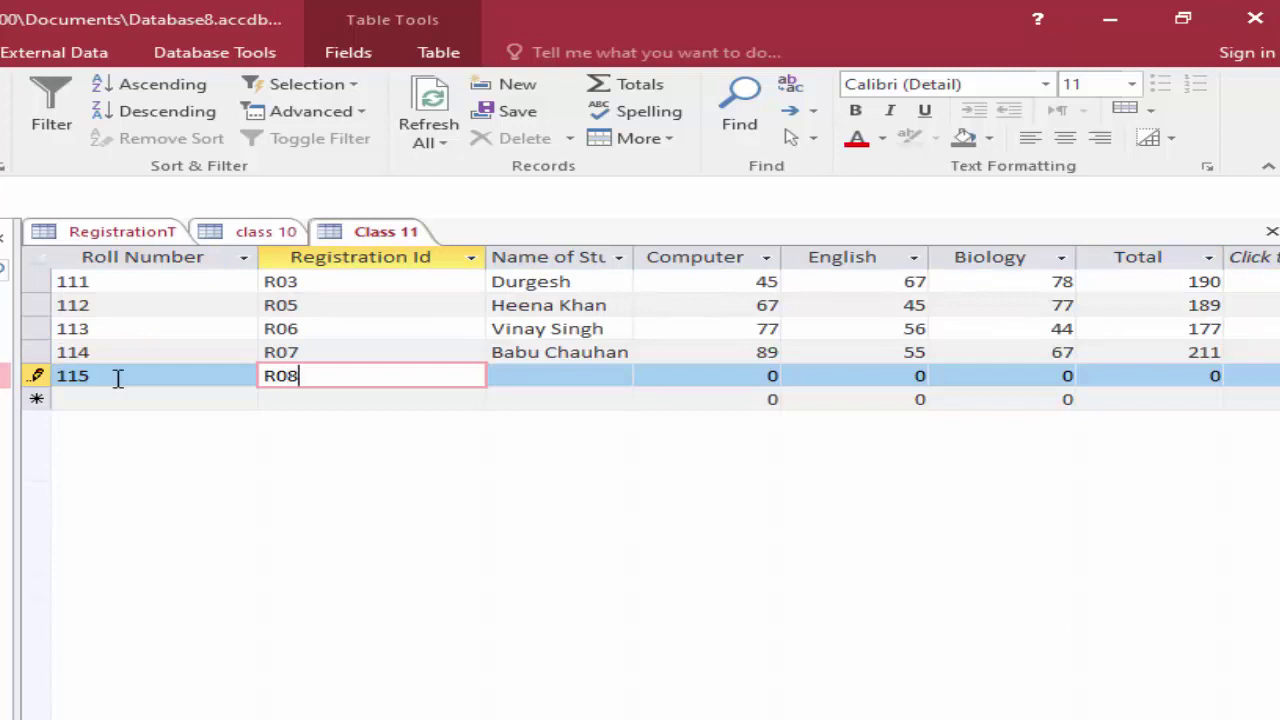
Step: Look up the R08 student's name in RegistrationT and enter it in Class 11
key(Tab)
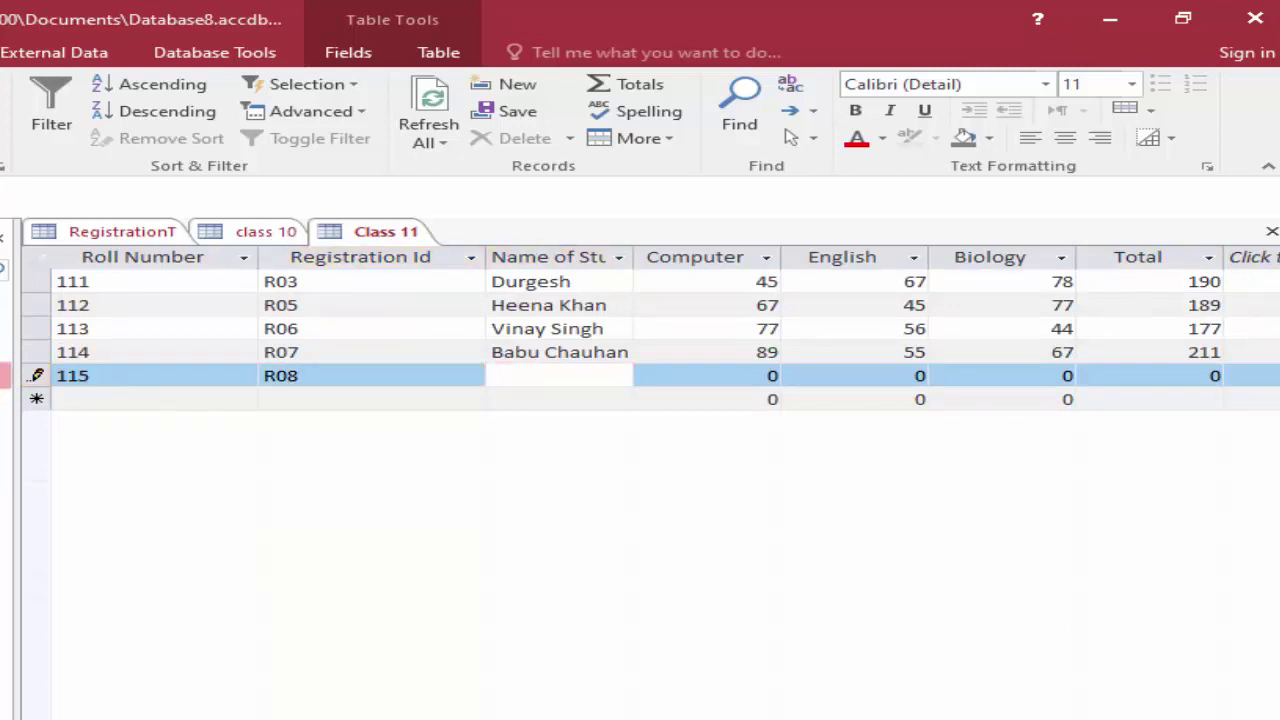
click(122, 231)
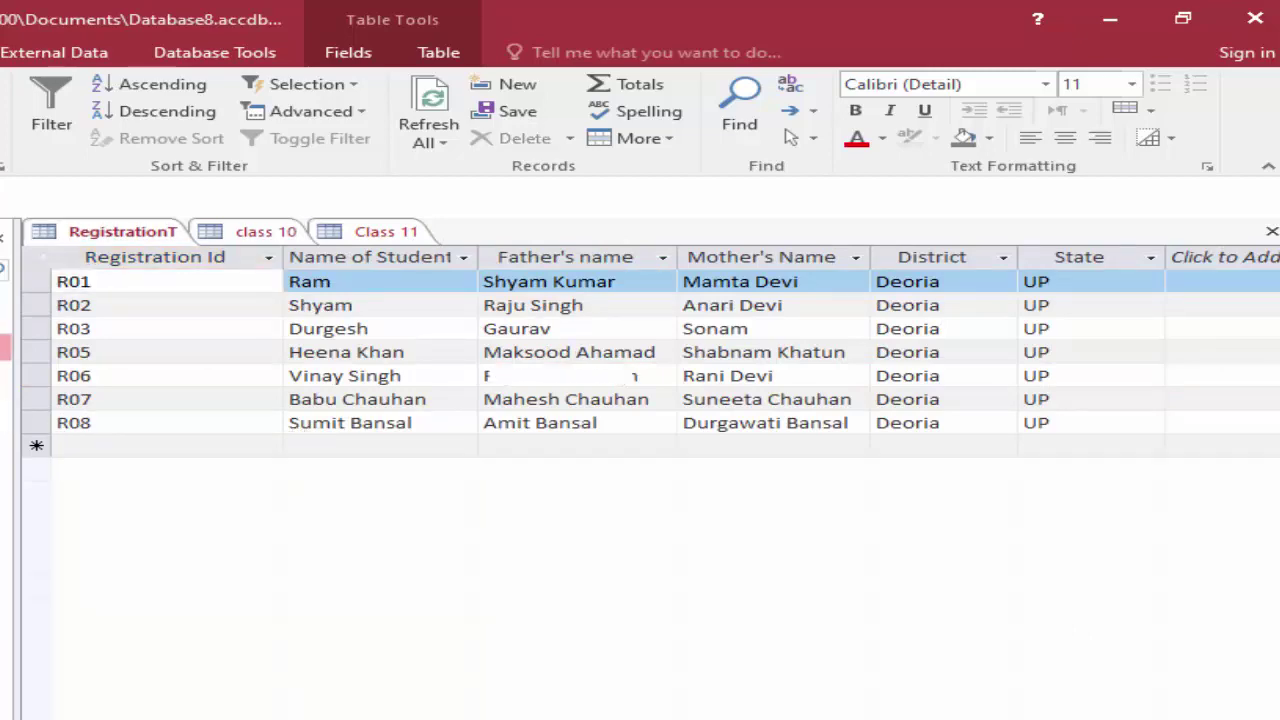
key(ctrl+F6)
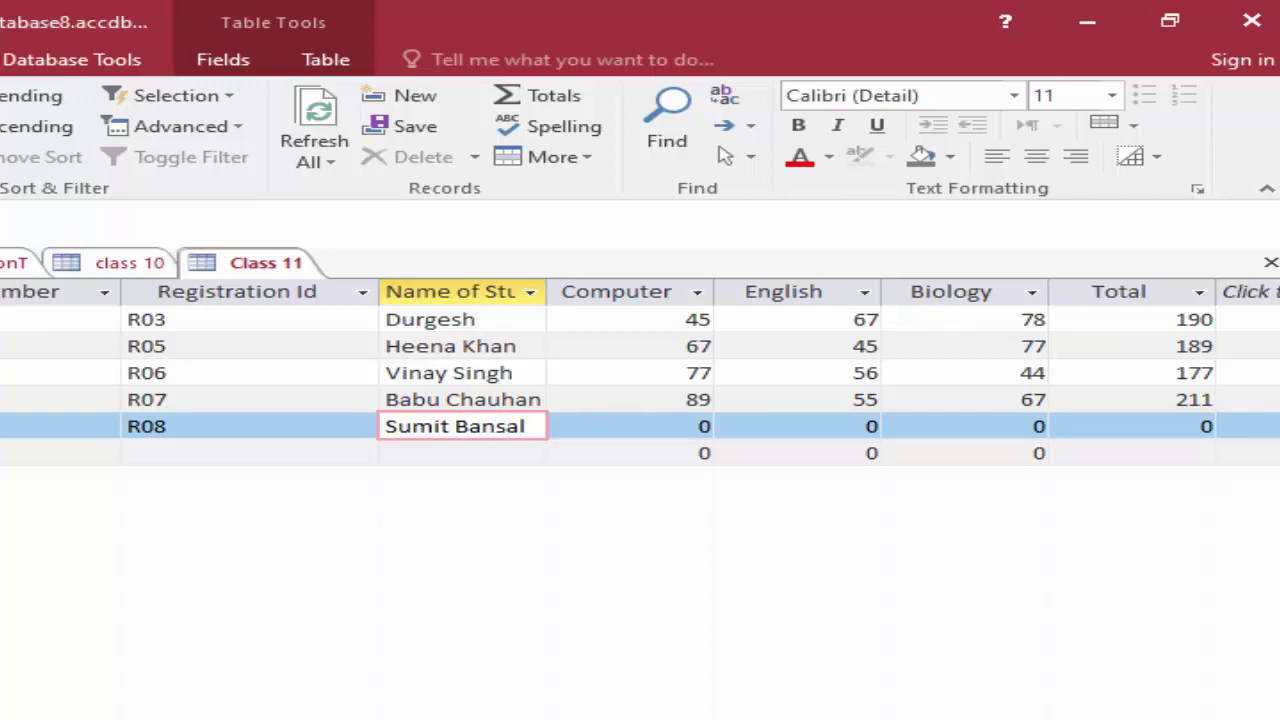
key(Tab)
Step: Enter marks 66, 77 and 88 so the Total becomes 231
text(6)
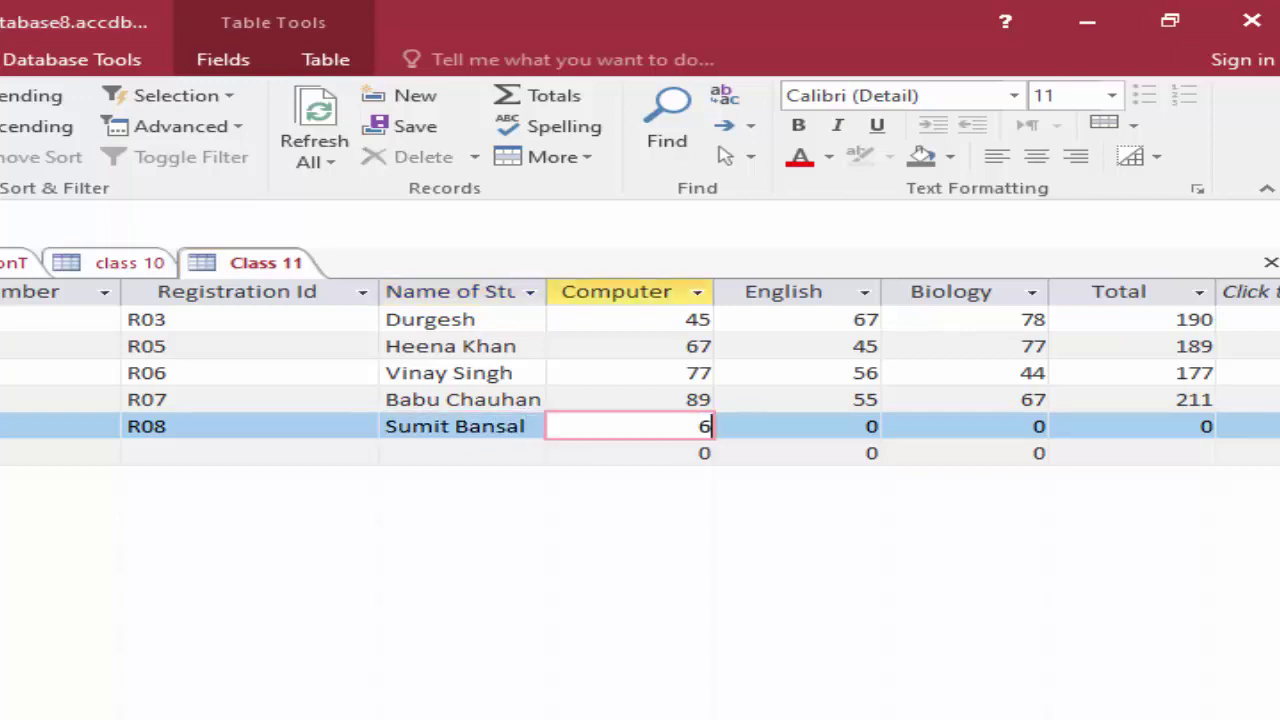
key(Tab)
text(77)
key(Tab)
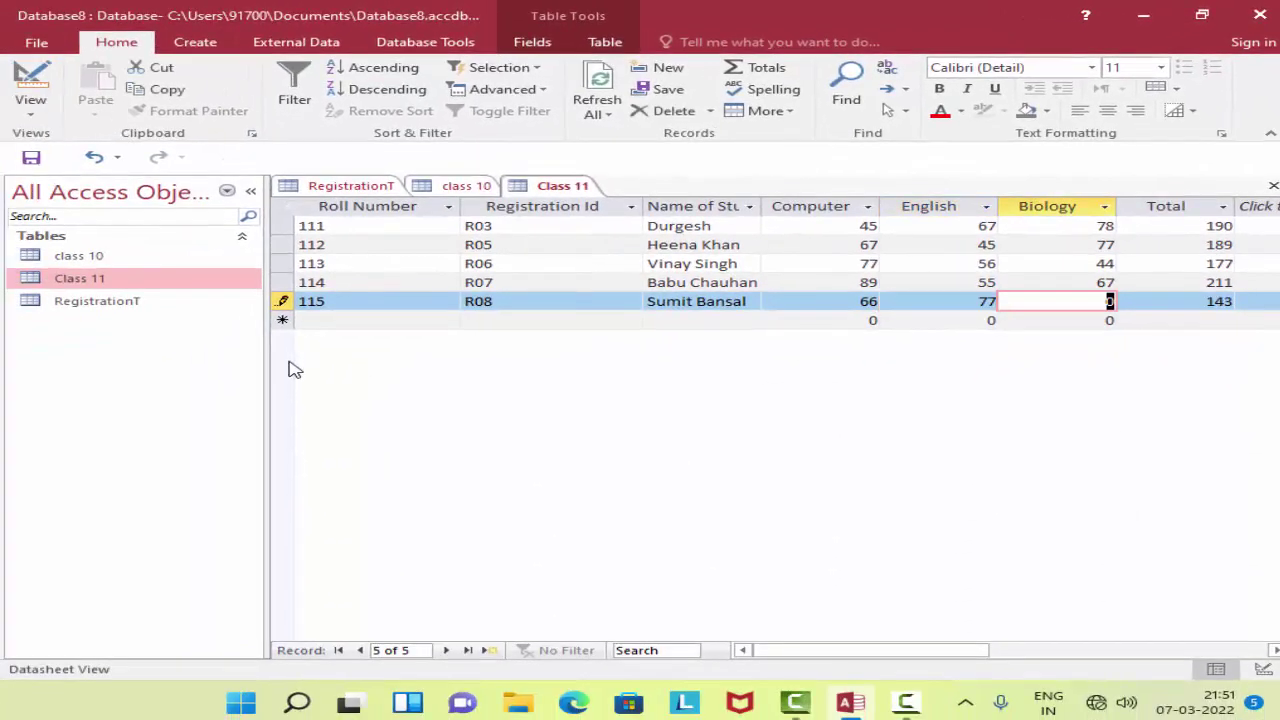
text(88)
key(Tab)
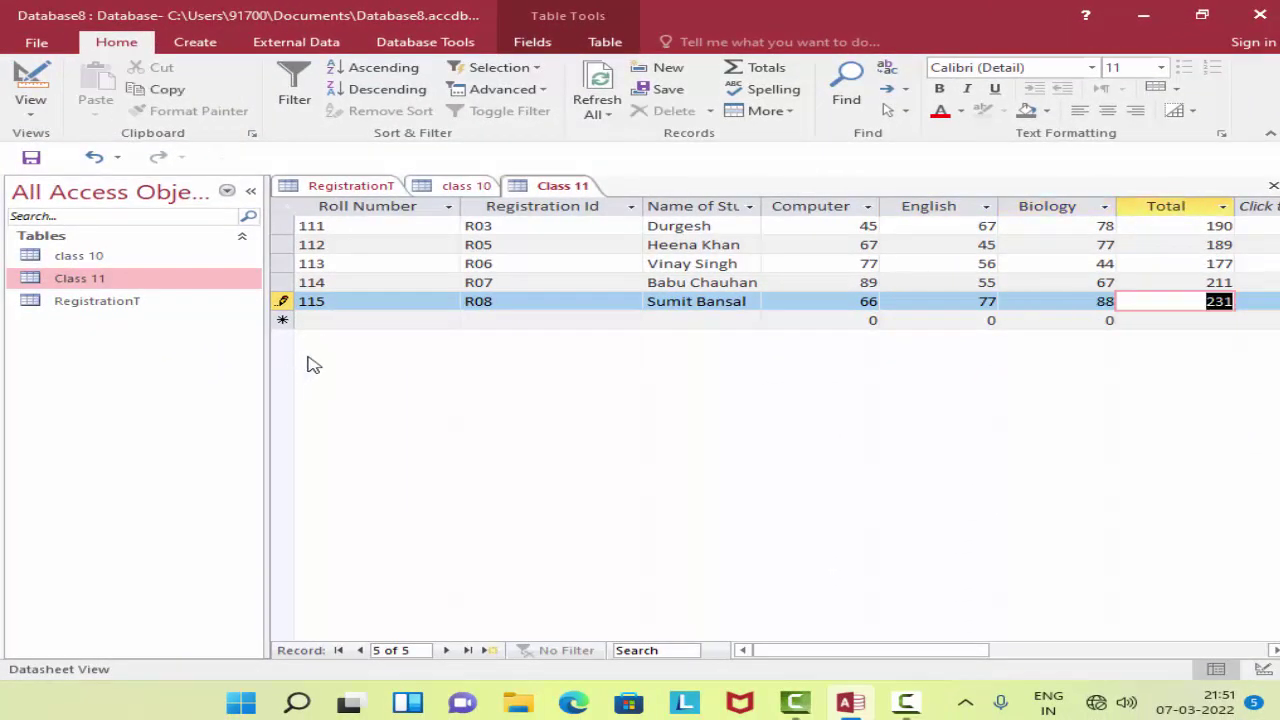
Step: Save the R08 marks and close the Class 11 table
click(33, 162)
right_click(567, 196)
click(582, 222)
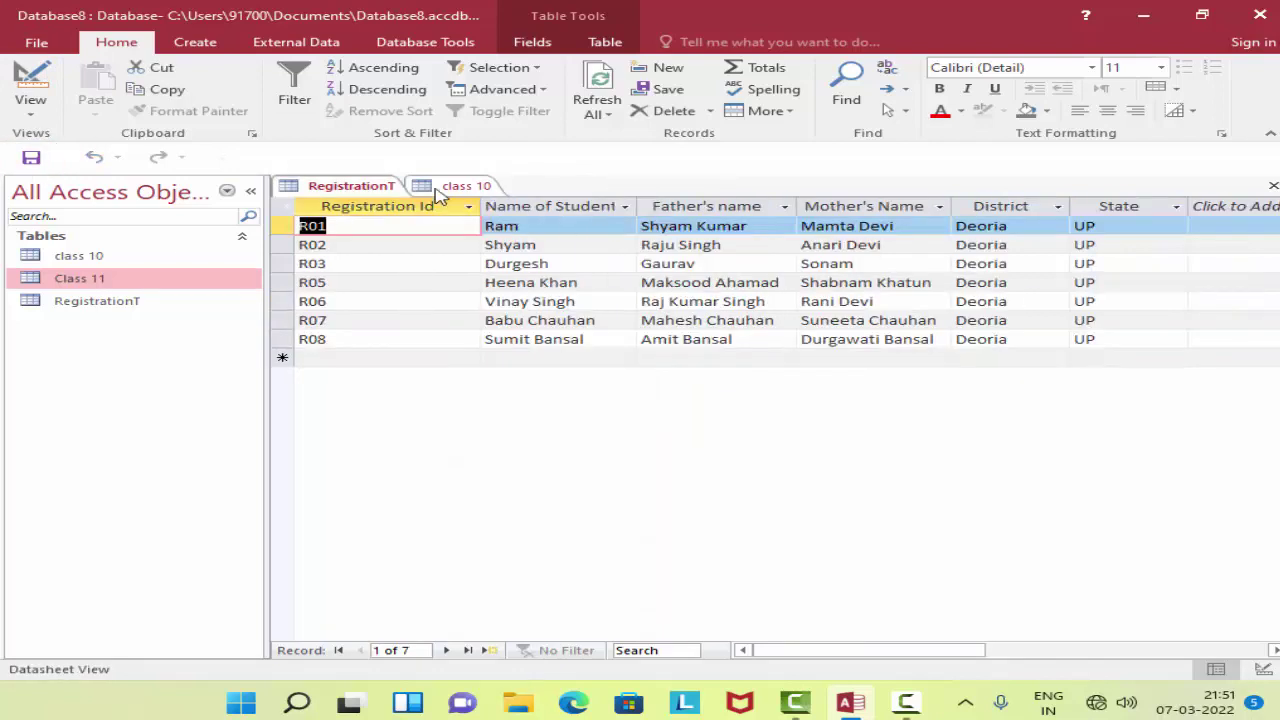
Step: Close class 10, then save and close RegistrationT
right_click(447, 194)
click(447, 194)
right_click(445, 195)
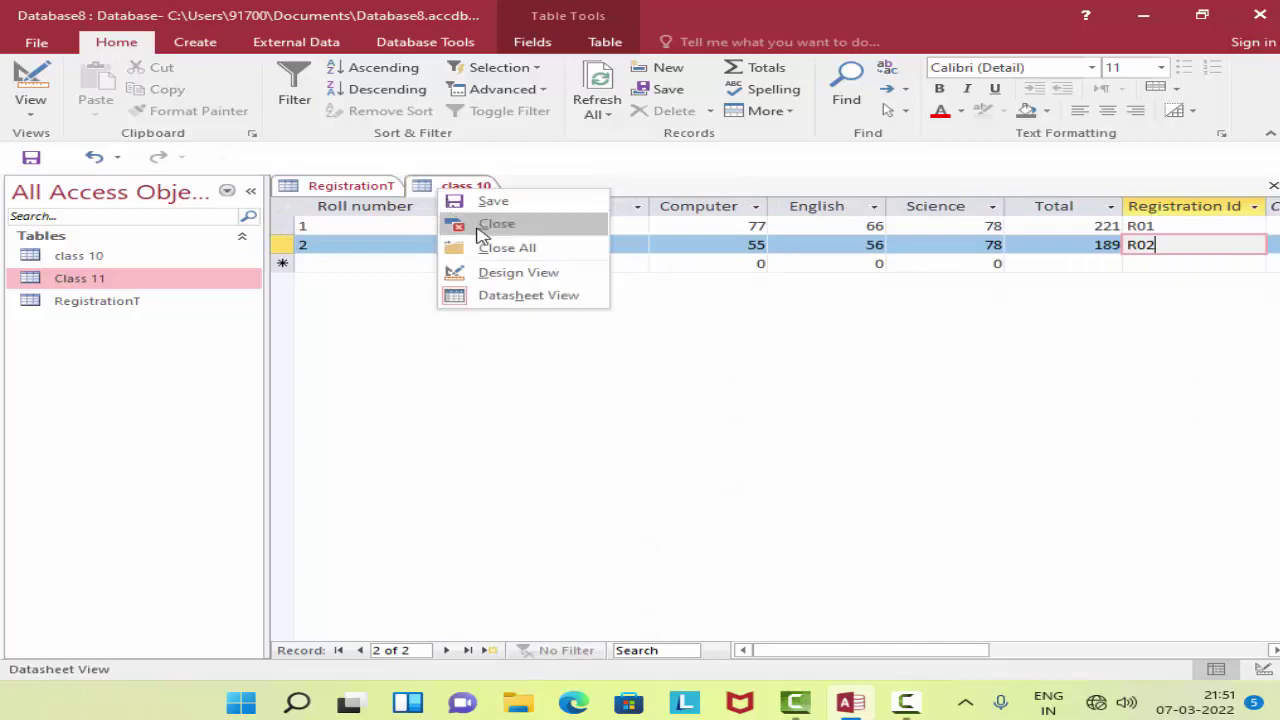
click(490, 220)
right_click(345, 188)
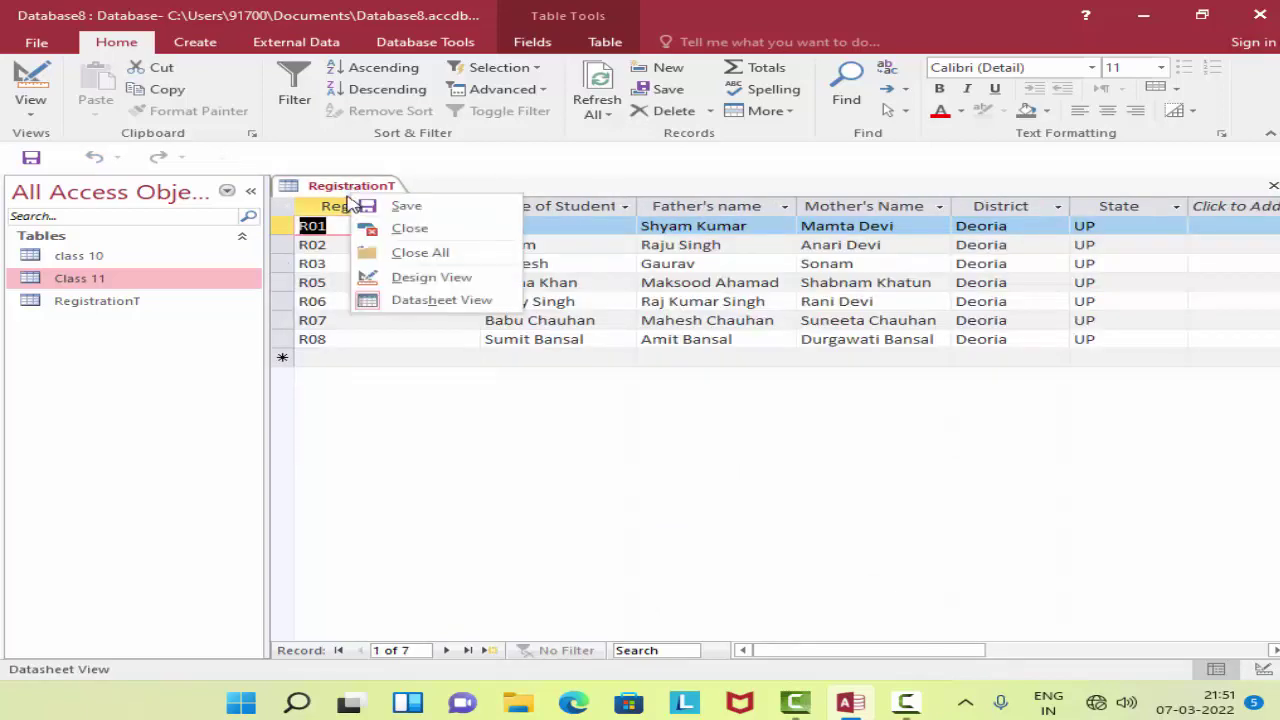
click(398, 205)
right_click(385, 188)
click(430, 231)
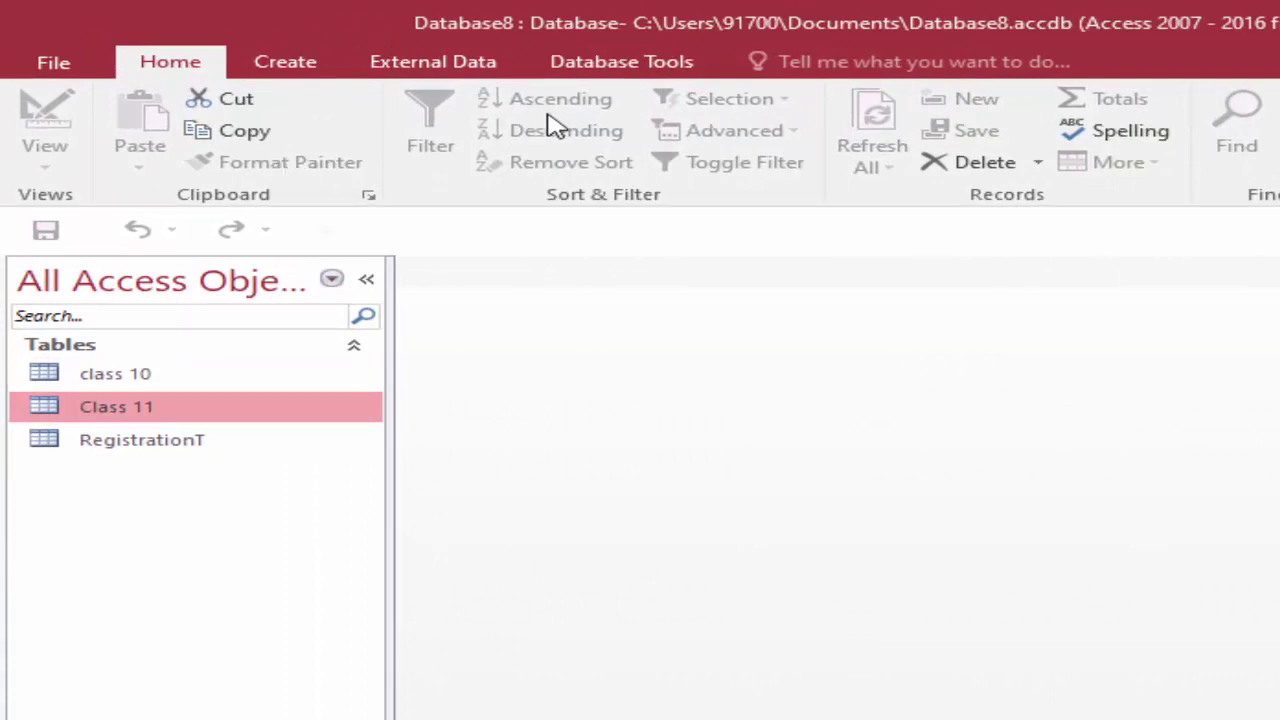
Step: Open the Relationships window and add RegistrationT, class 10 and Class 11 to it
click(668, 68)
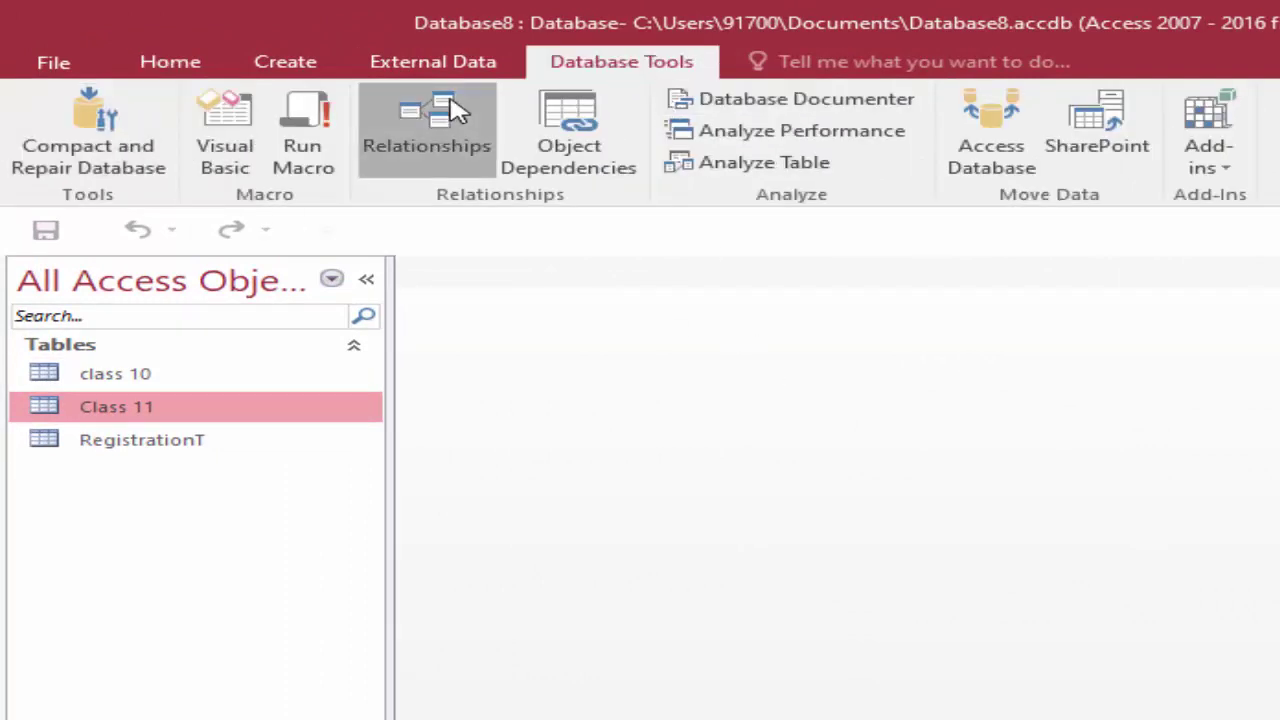
click(426, 128)
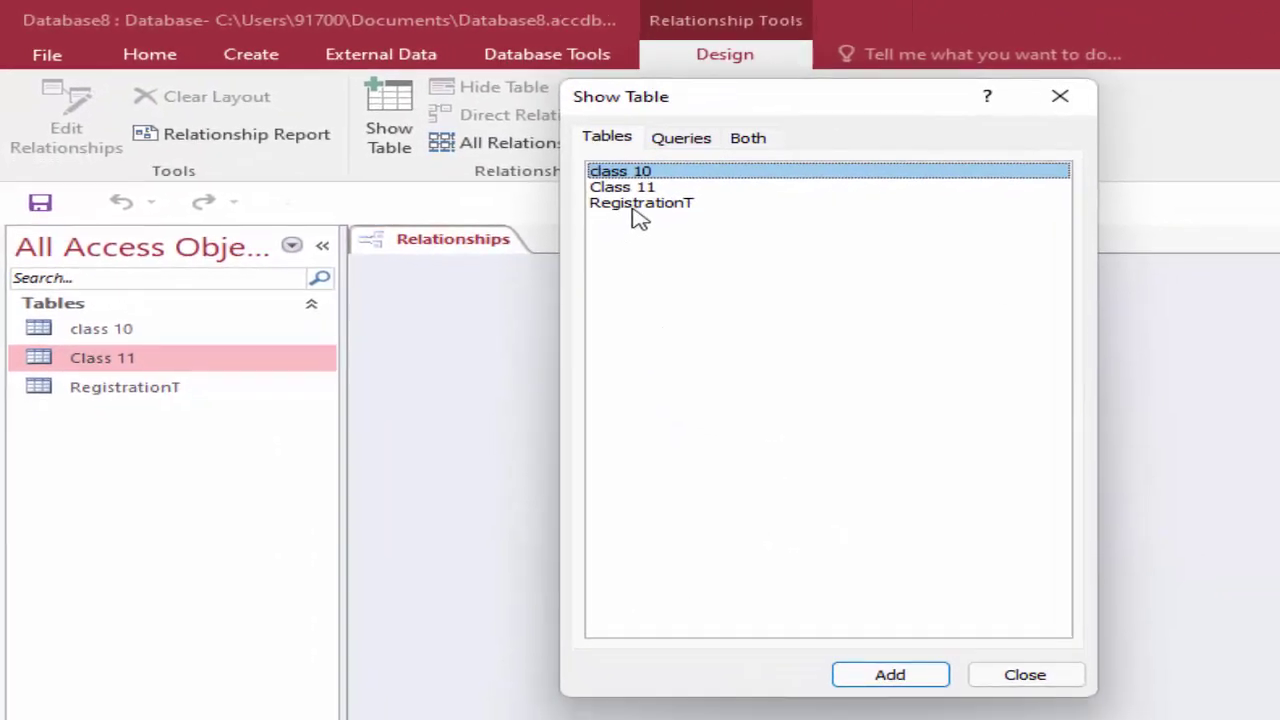
click(720, 234)
click(924, 675)
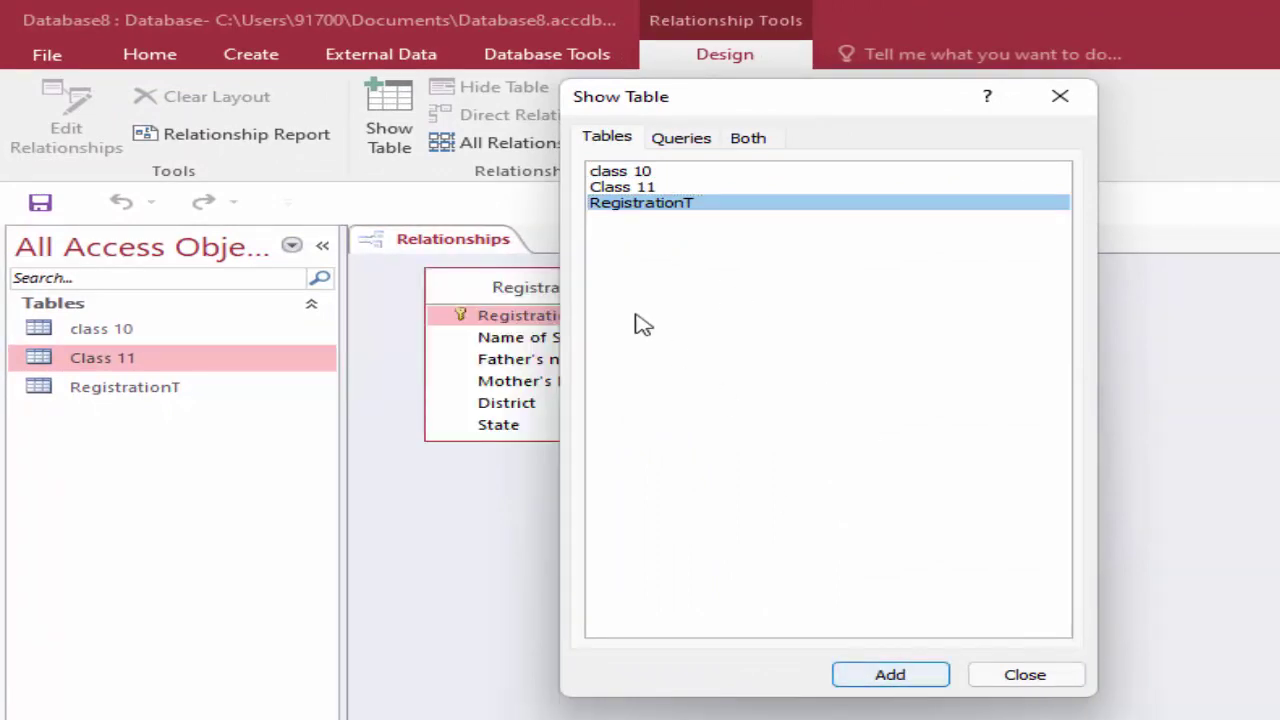
click(636, 174)
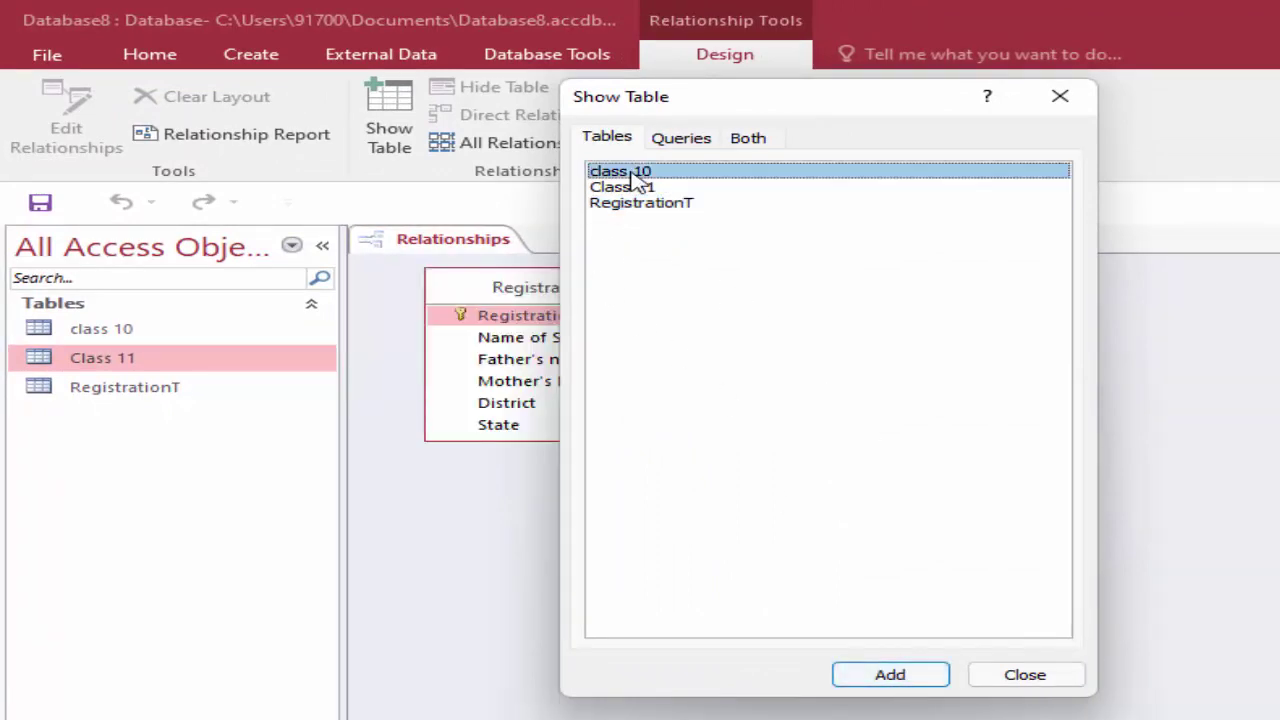
click(905, 675)
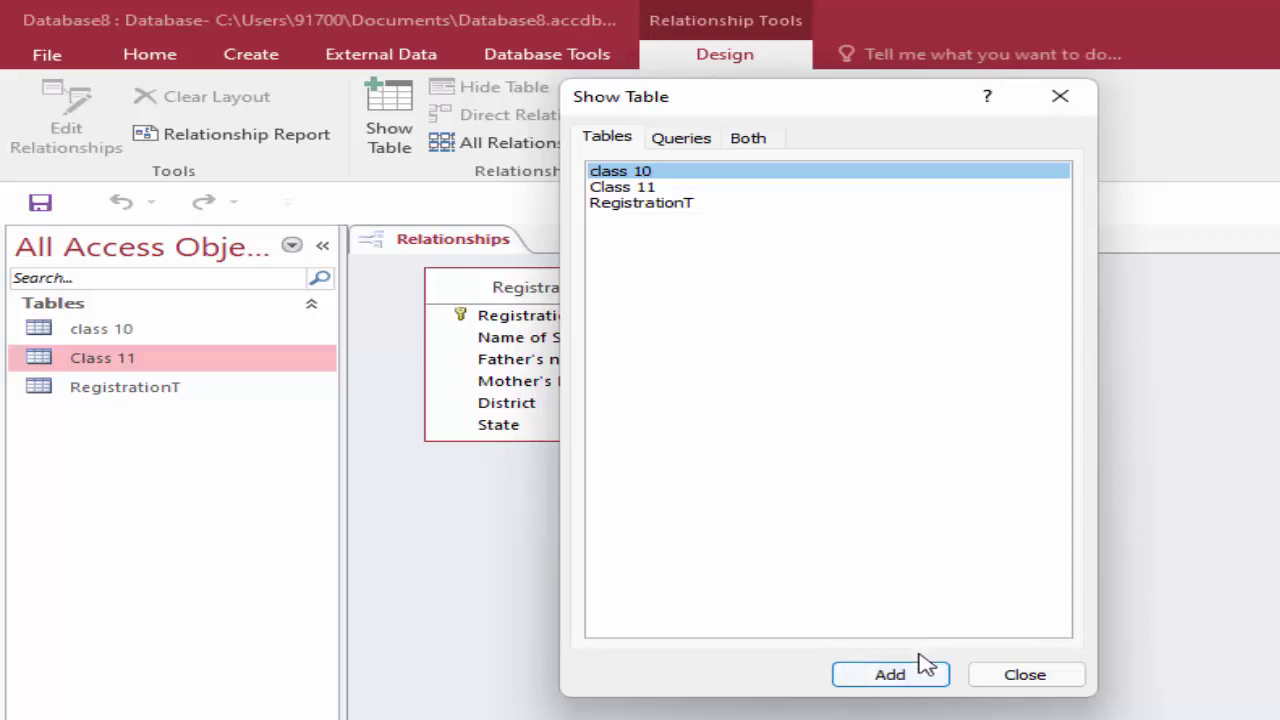
drag(871, 108, 1277, 153)
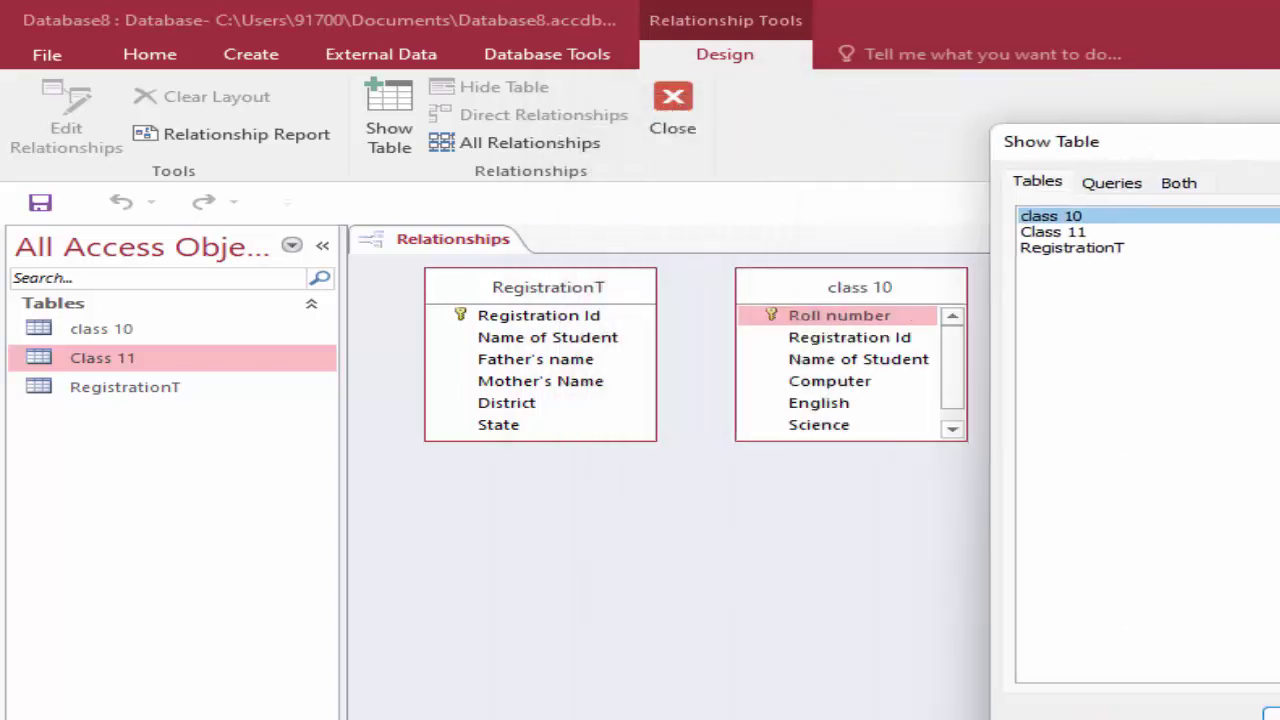
click(1071, 236)
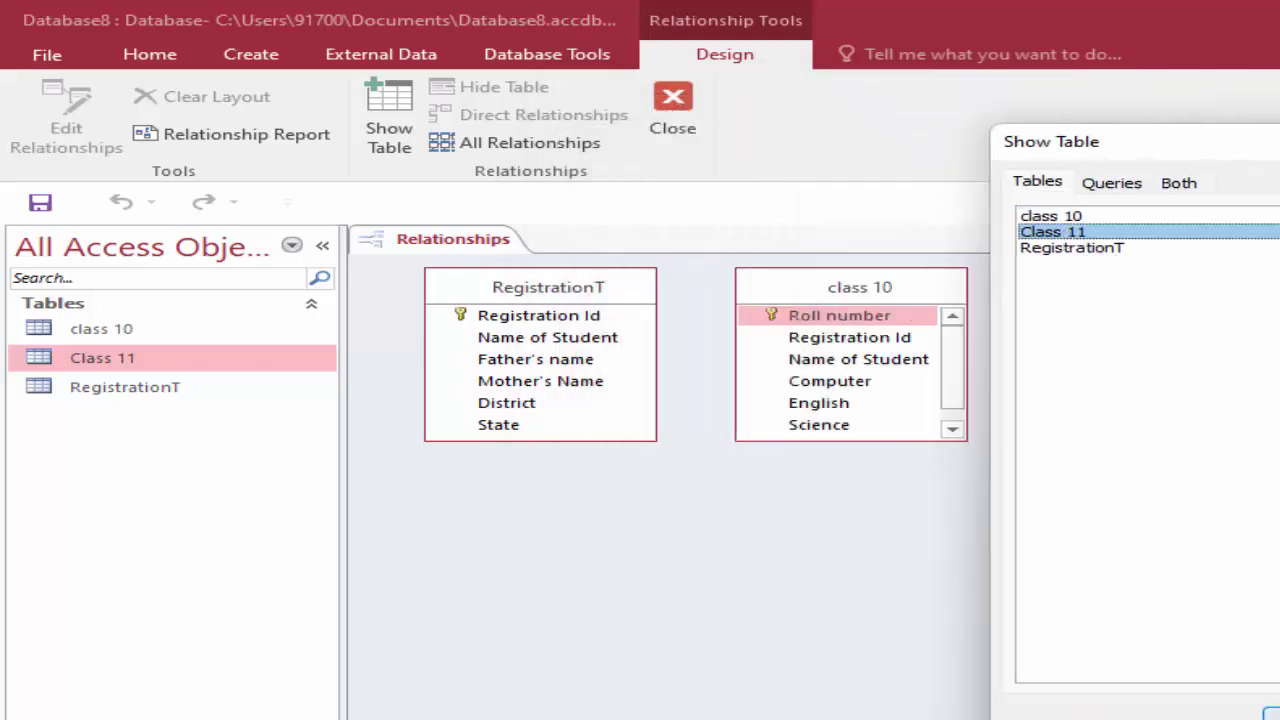
click(1271, 712)
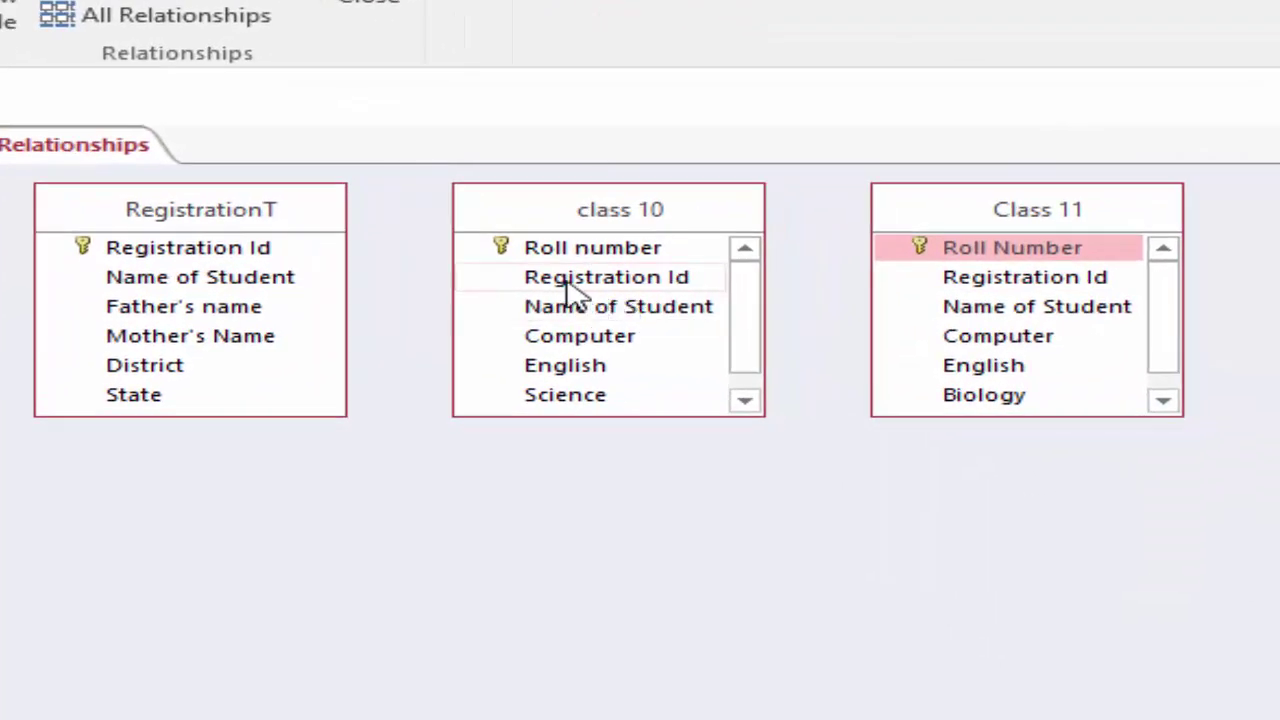
Step: Link RegistrationT to class 10 on Registration Id with referential integrity and cascade update/delete
drag(131, 222, 757, 565)
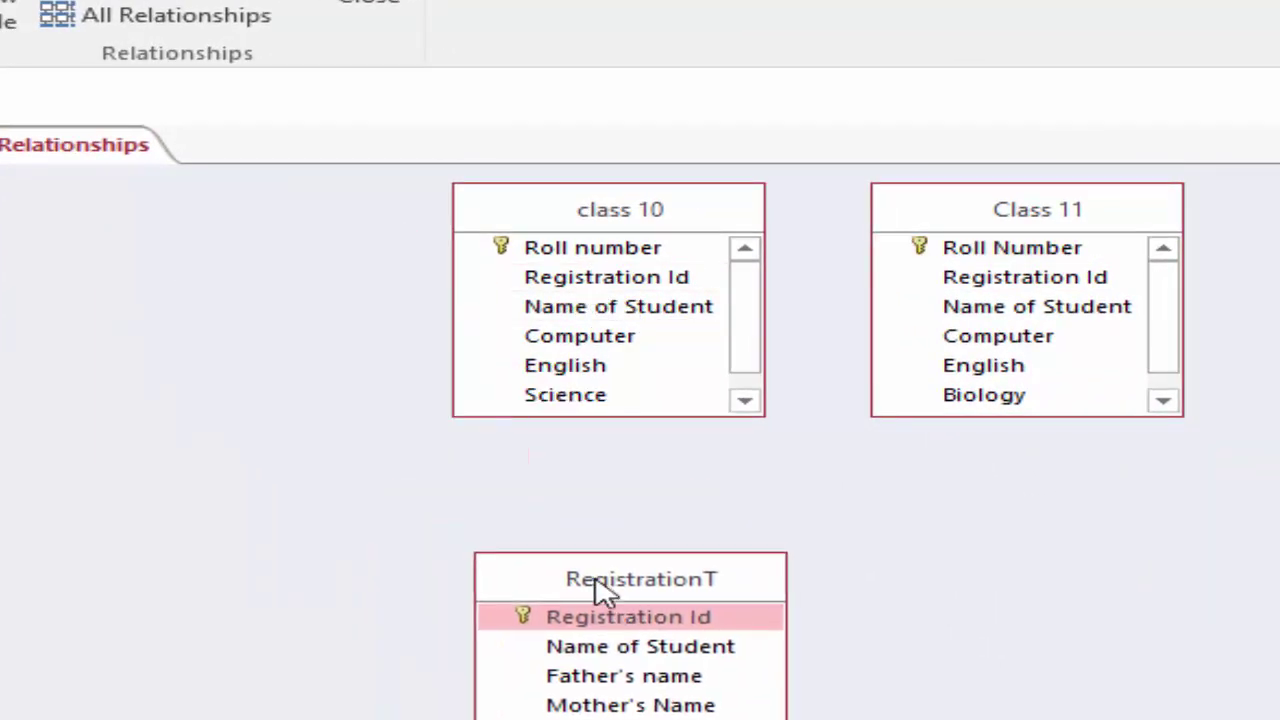
mouse_move(563, 283)
mouse_down()
mouse_move(408, 612)
mouse_move(718, 594)
mouse_up()
click(278, 322)
click(298, 358)
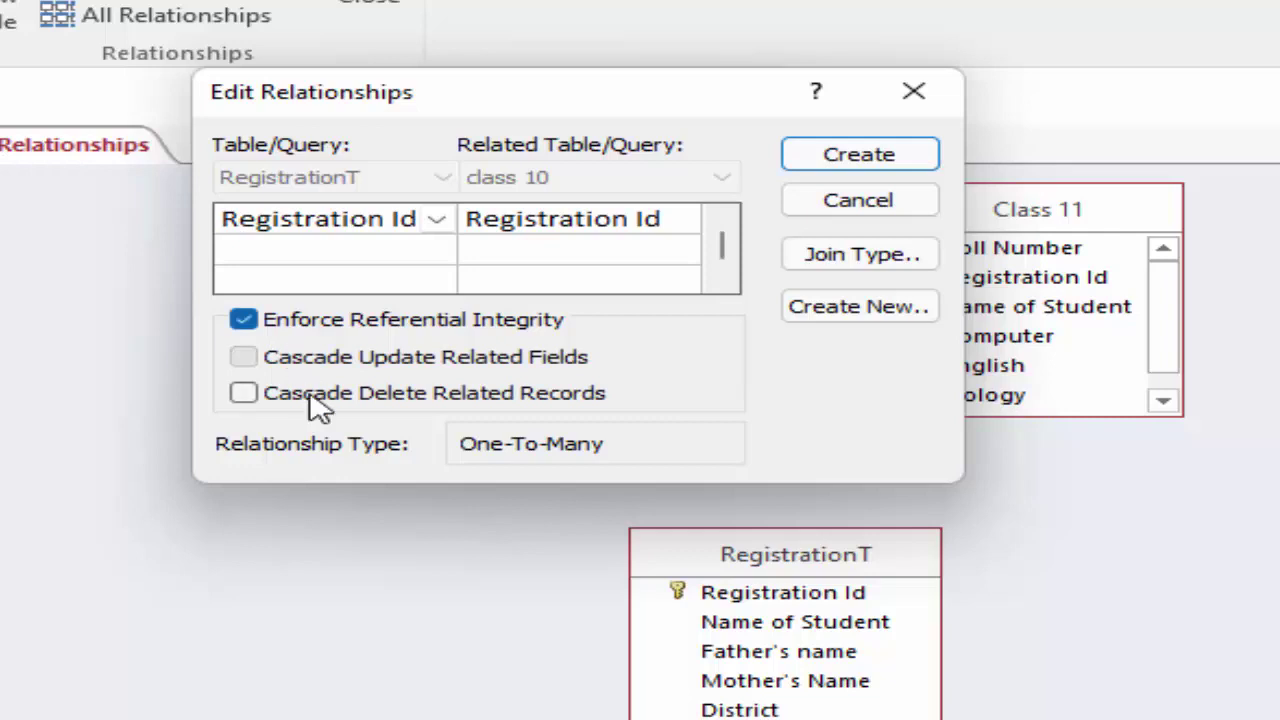
click(323, 400)
click(849, 158)
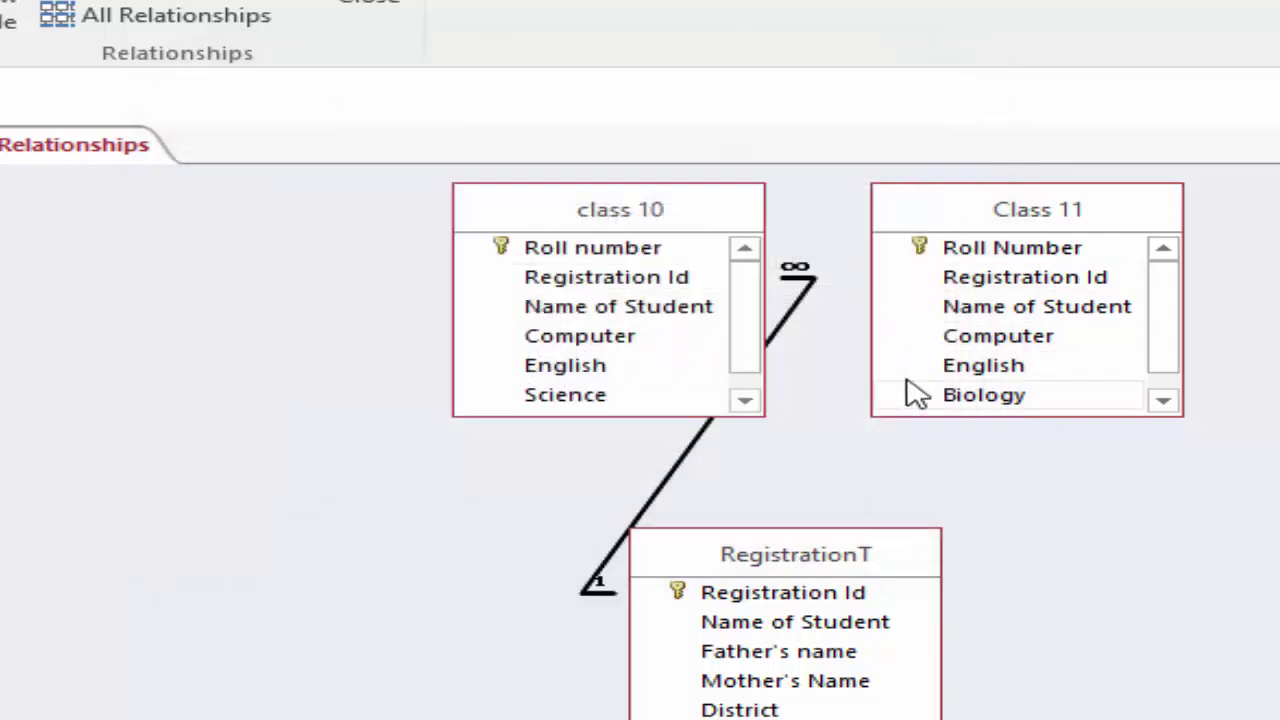
Step: Link Class 11 to RegistrationT on Registration Id with referential integrity and both cascades
drag(572, 206, 306, 191)
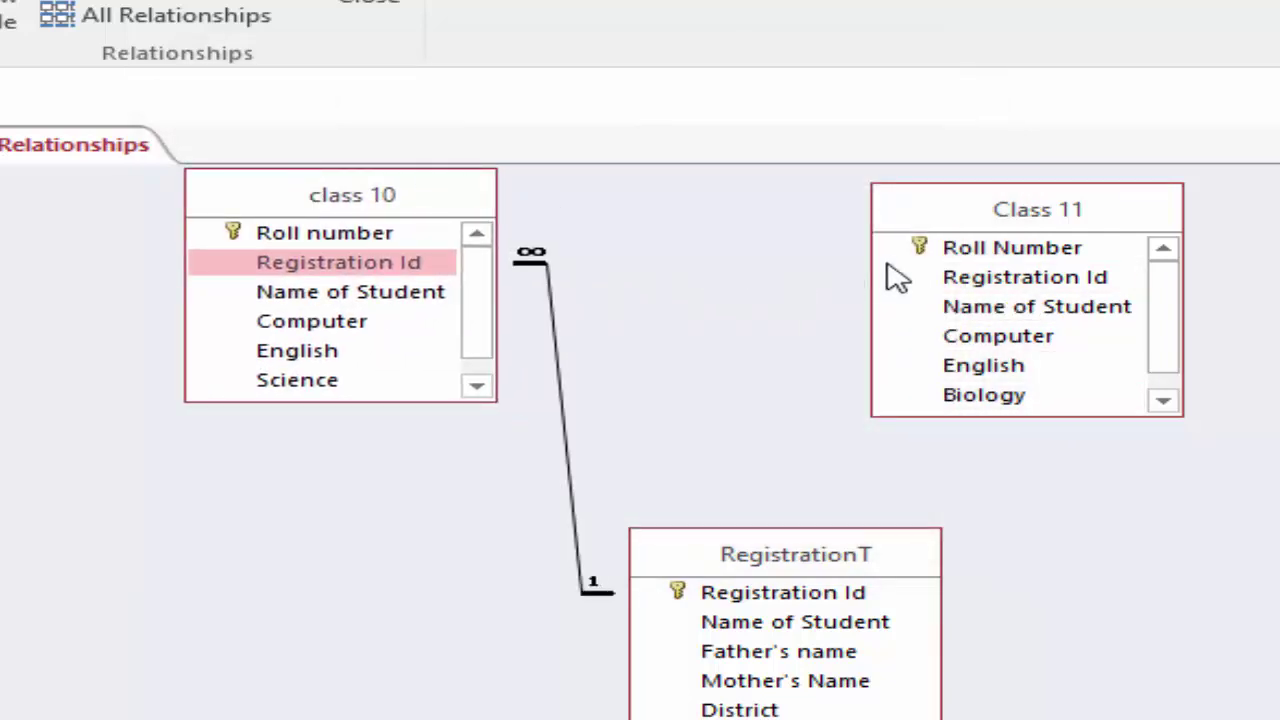
drag(1024, 277, 766, 600)
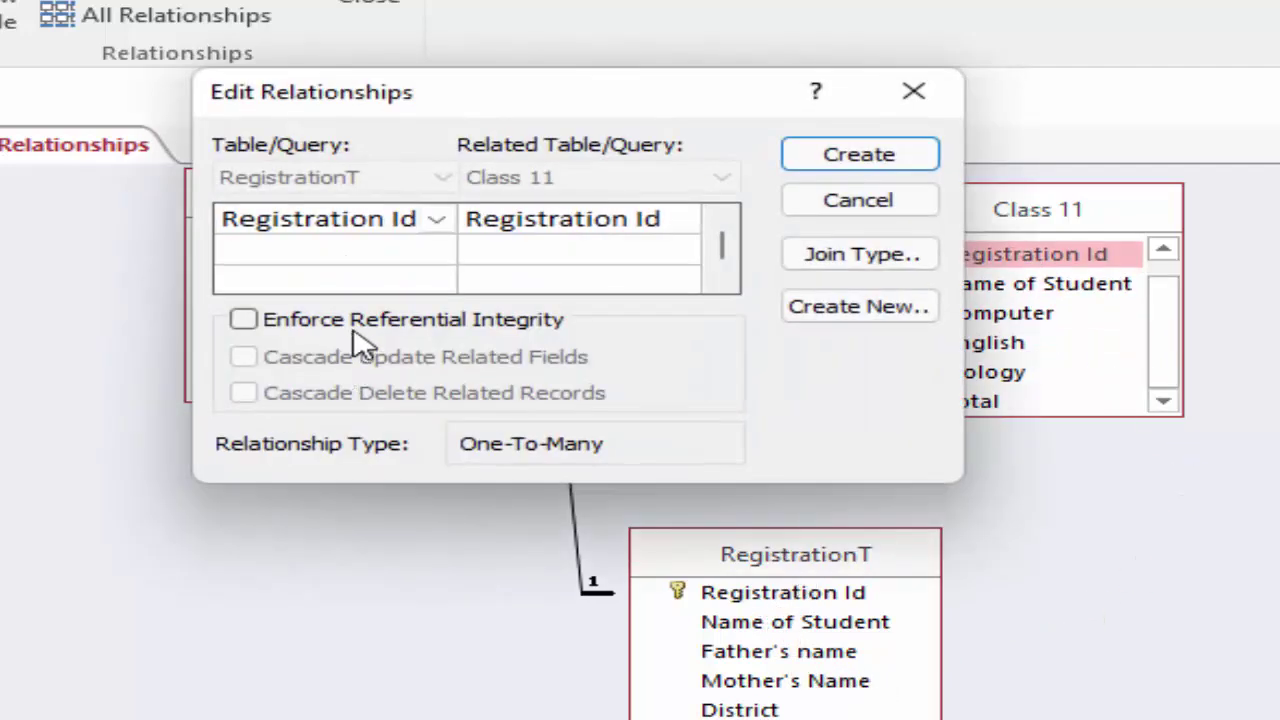
click(362, 322)
click(368, 360)
click(370, 396)
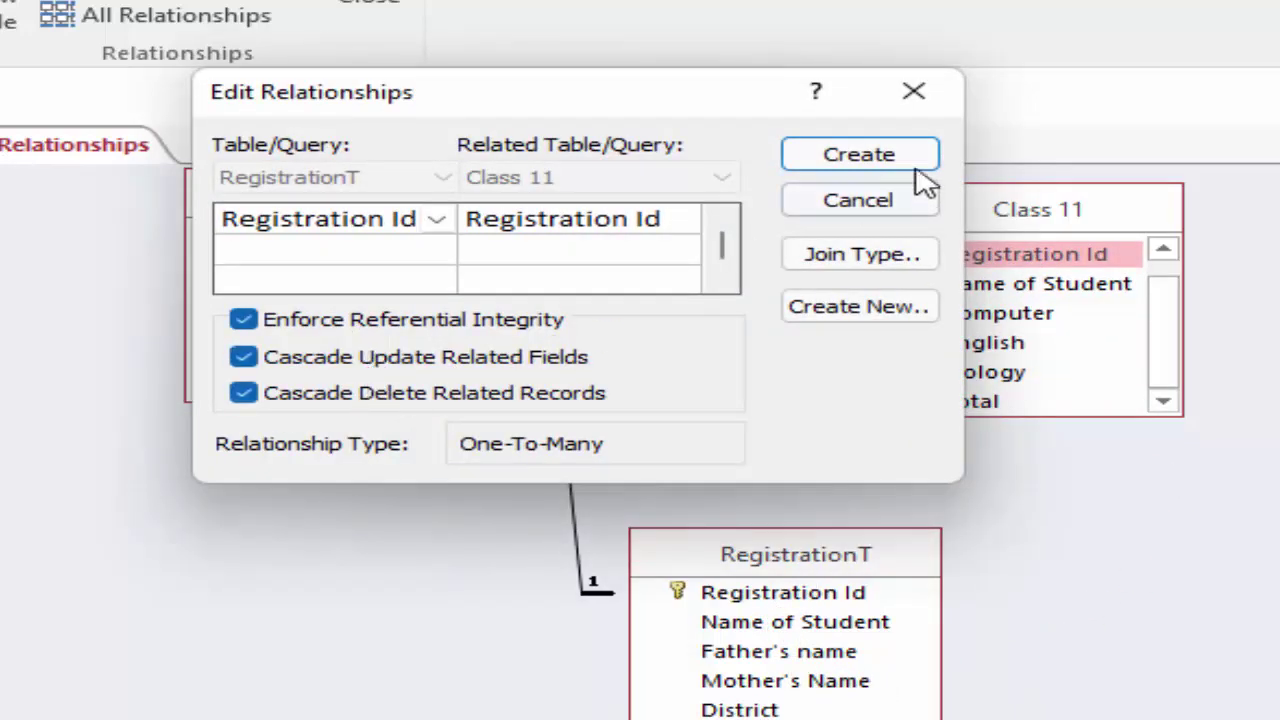
click(880, 160)
drag(1012, 210, 1270, 220)
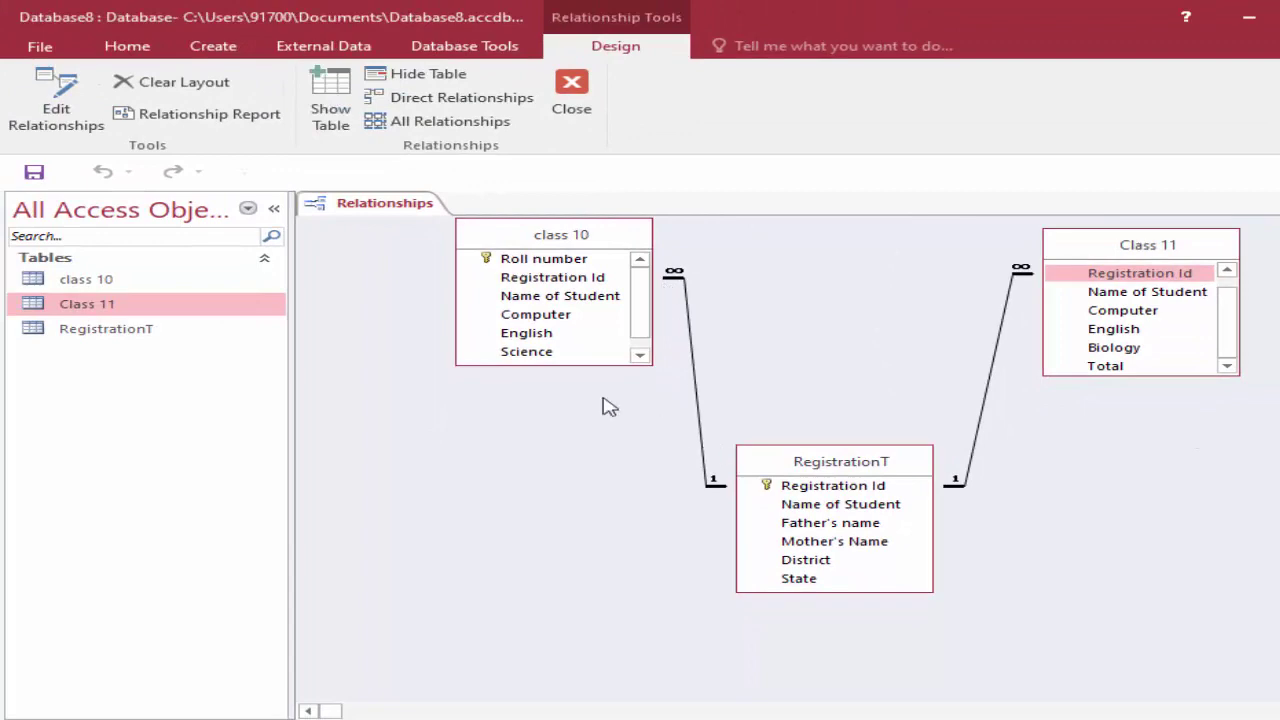
Step: Open RegistrationT and expand R01, inserting class 10 as its subdatasheet linked on Registration Id
click(134, 338)
double_click(134, 338)
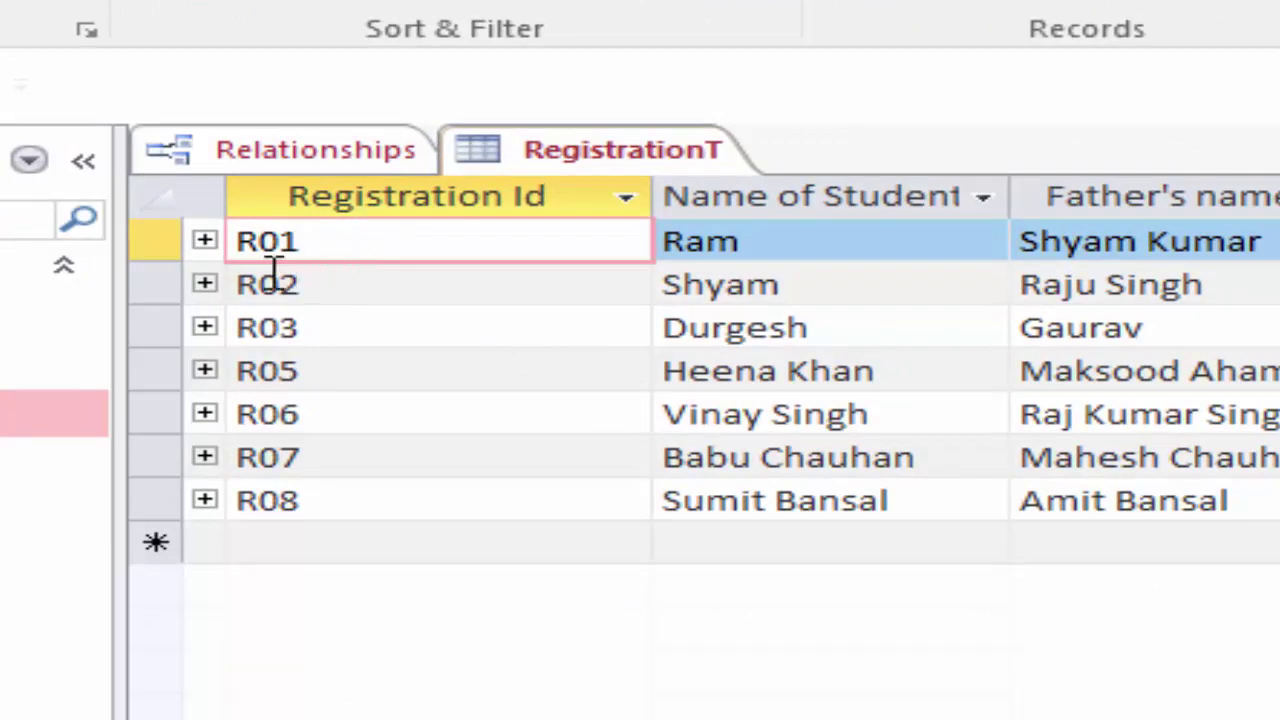
click(206, 244)
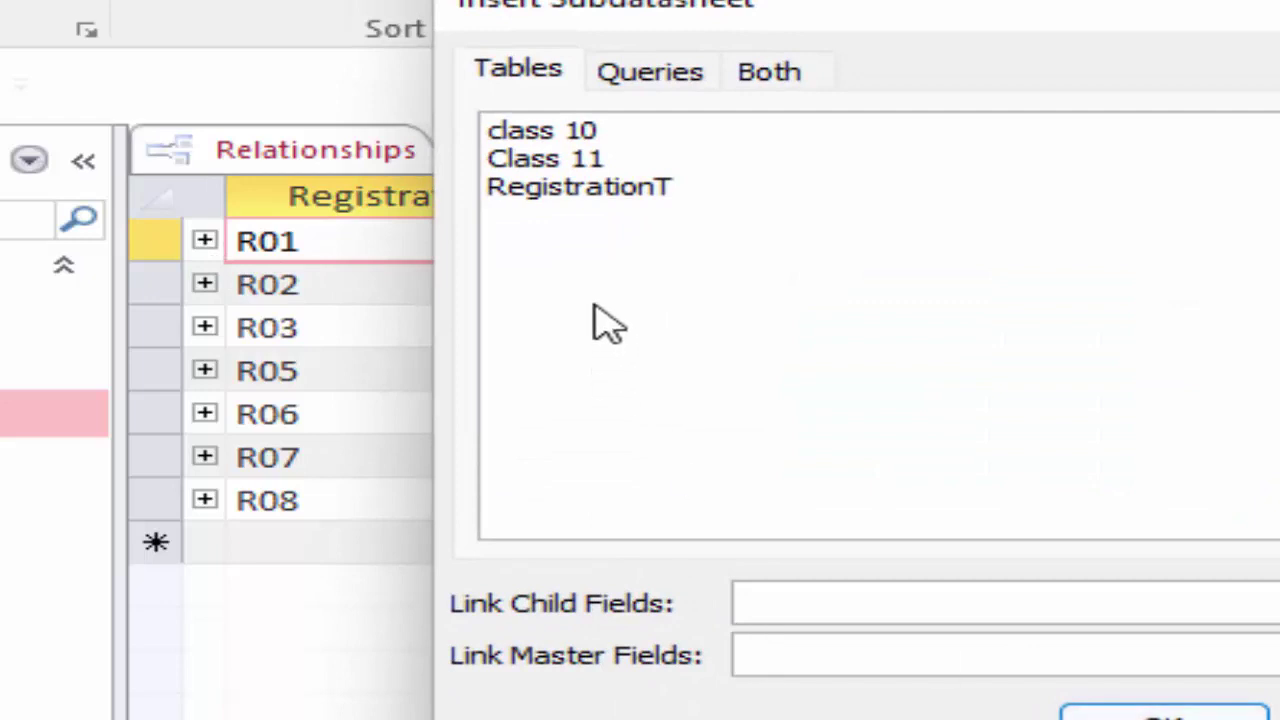
click(535, 133)
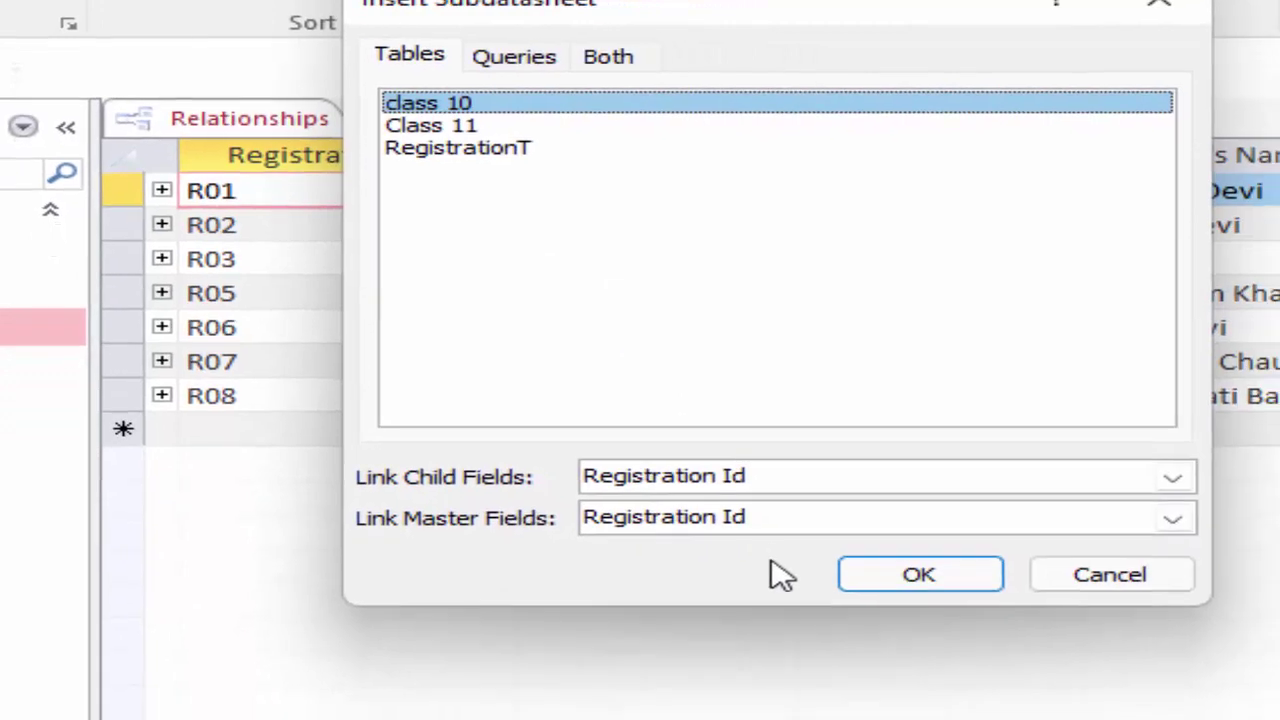
click(948, 582)
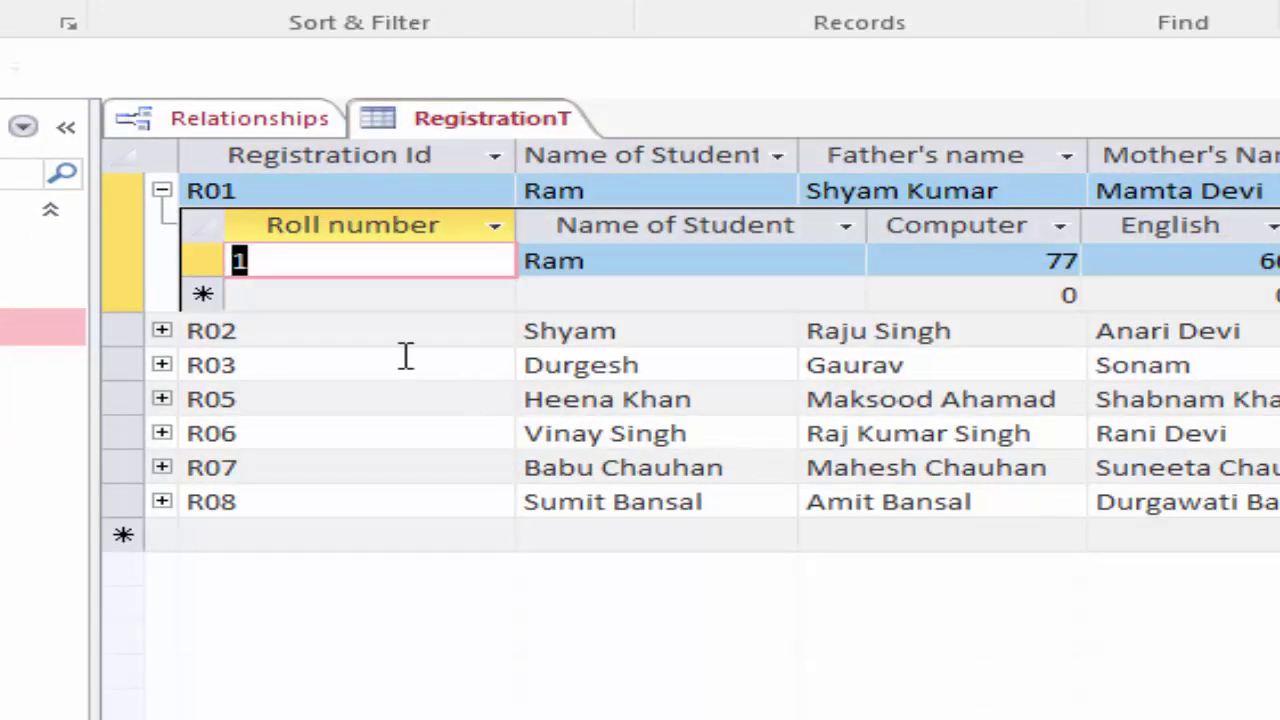